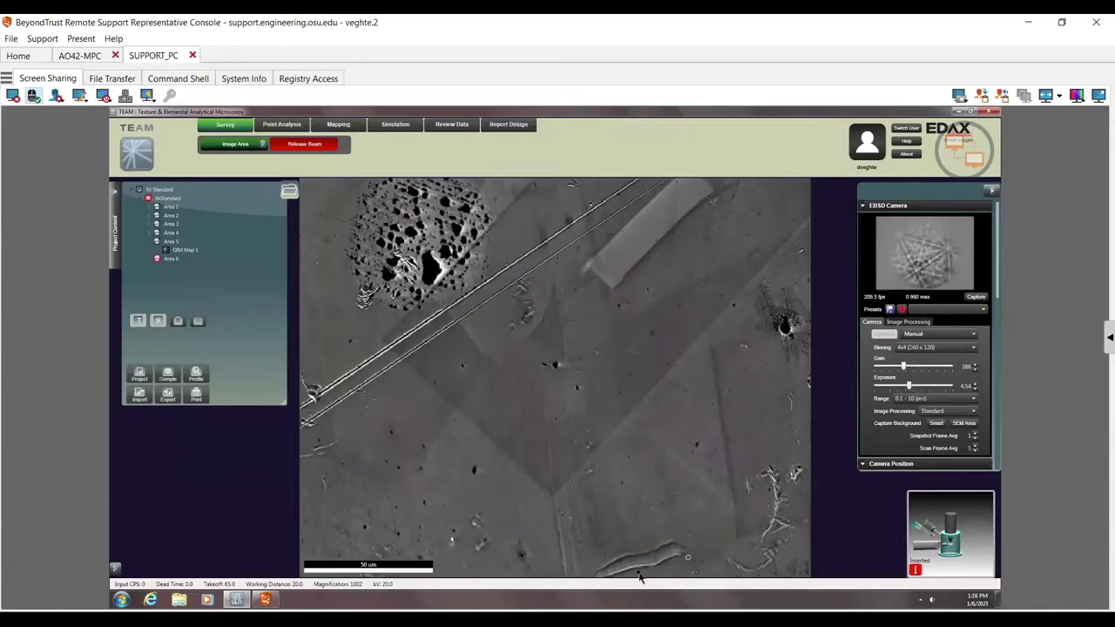
- Close the indexed pattern window and set the EBSD camera's image processing mode to Custom
left_click(632, 255)
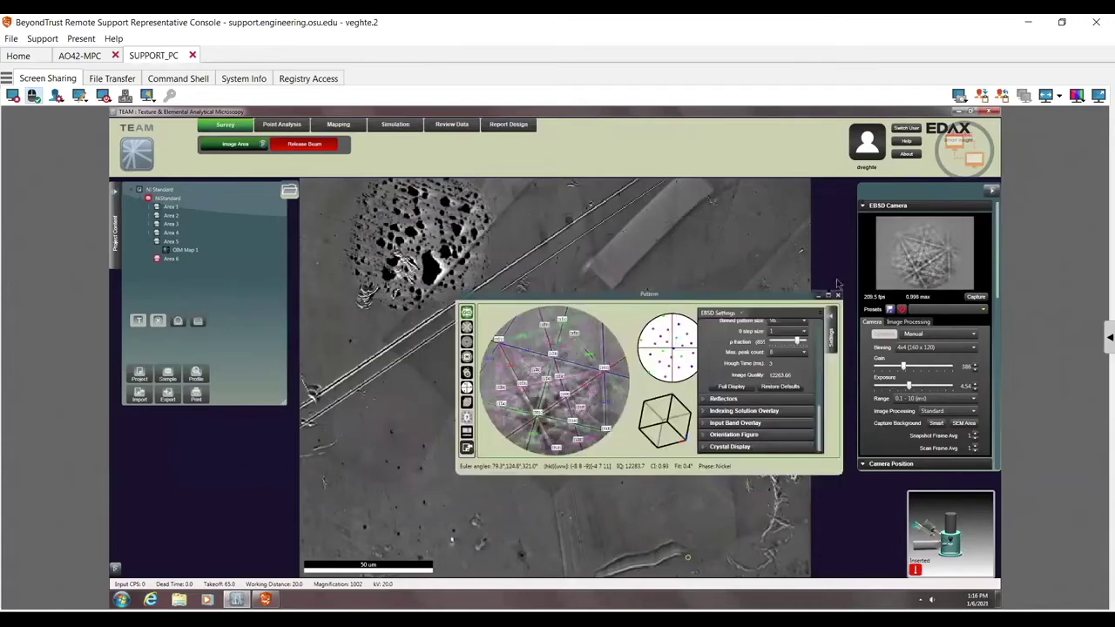
left_click(836, 297)
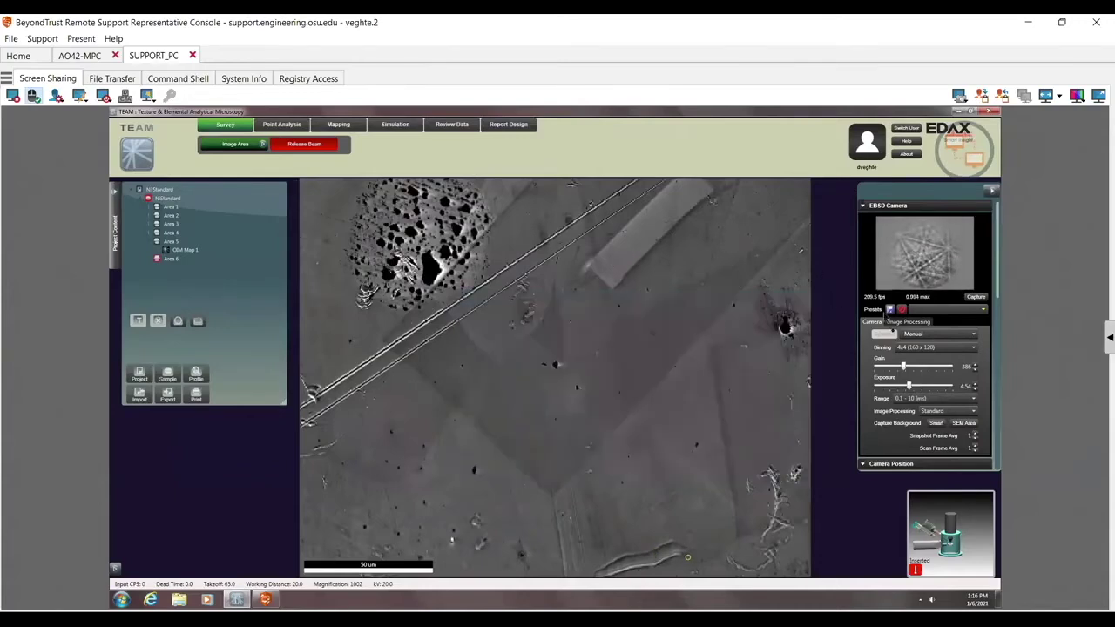
left_click(912, 322)
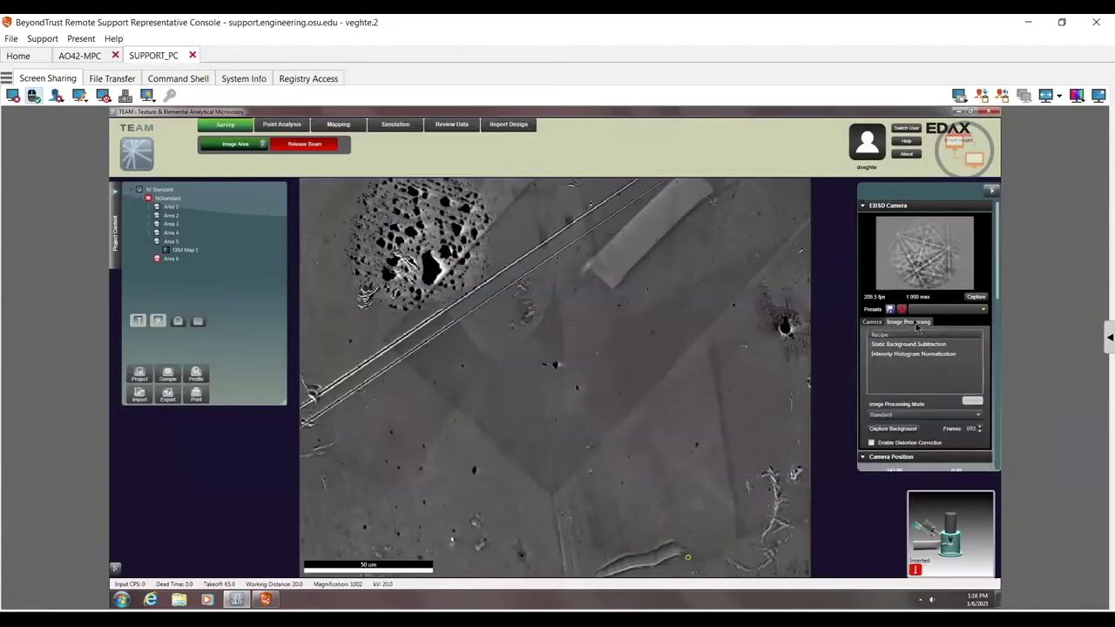
left_click(922, 419)
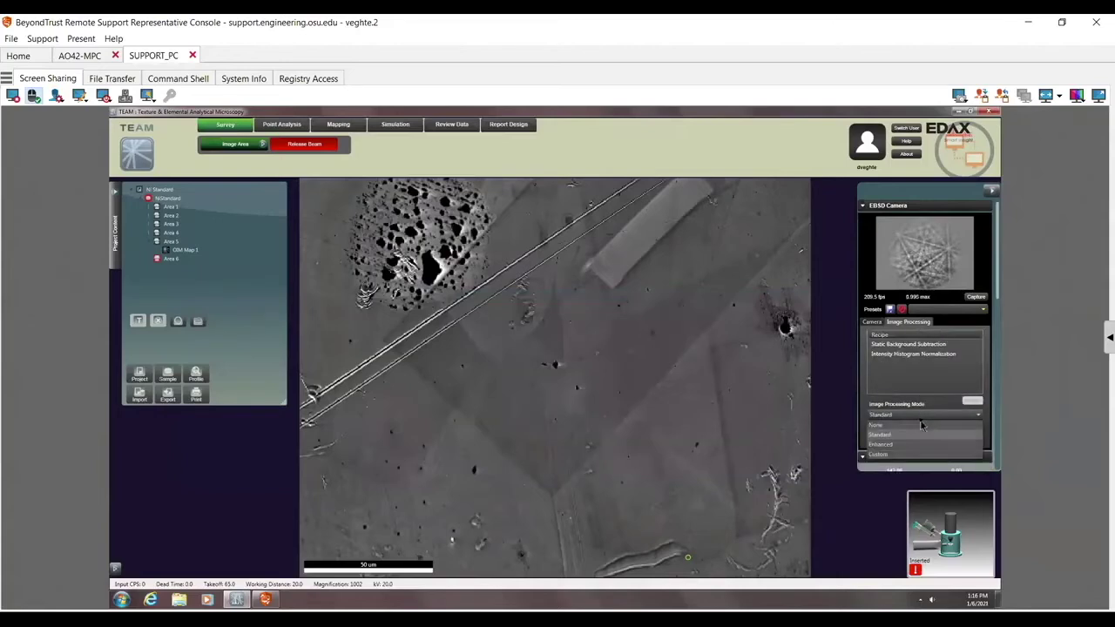
left_click(889, 454)
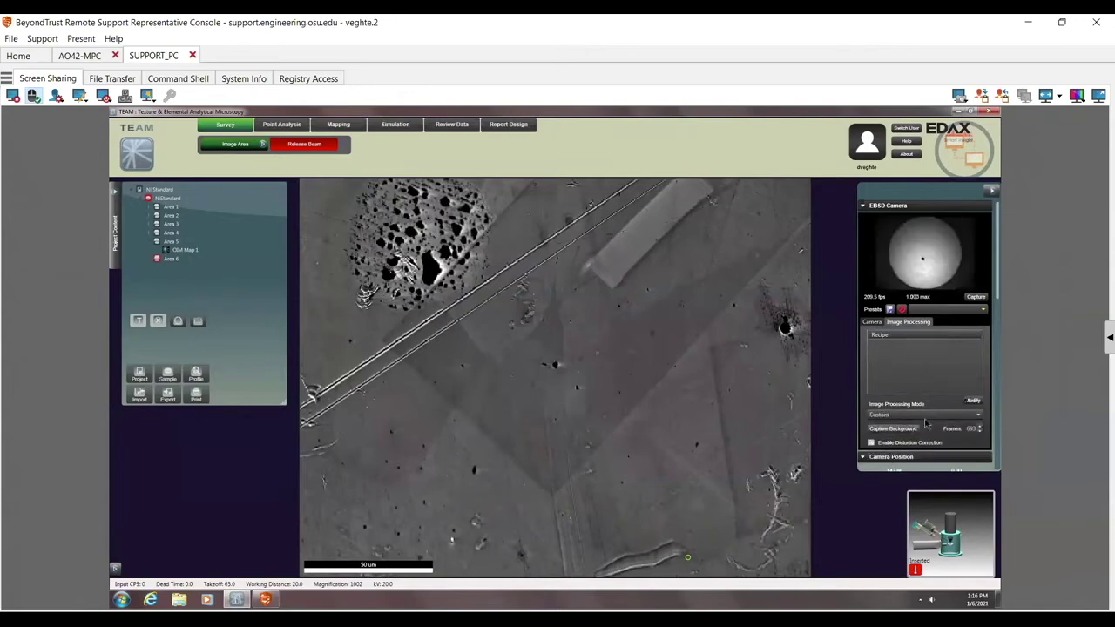
- Add Static Background Subtraction and Dynamic Background Division to the custom image processing recipe
left_click(972, 402)
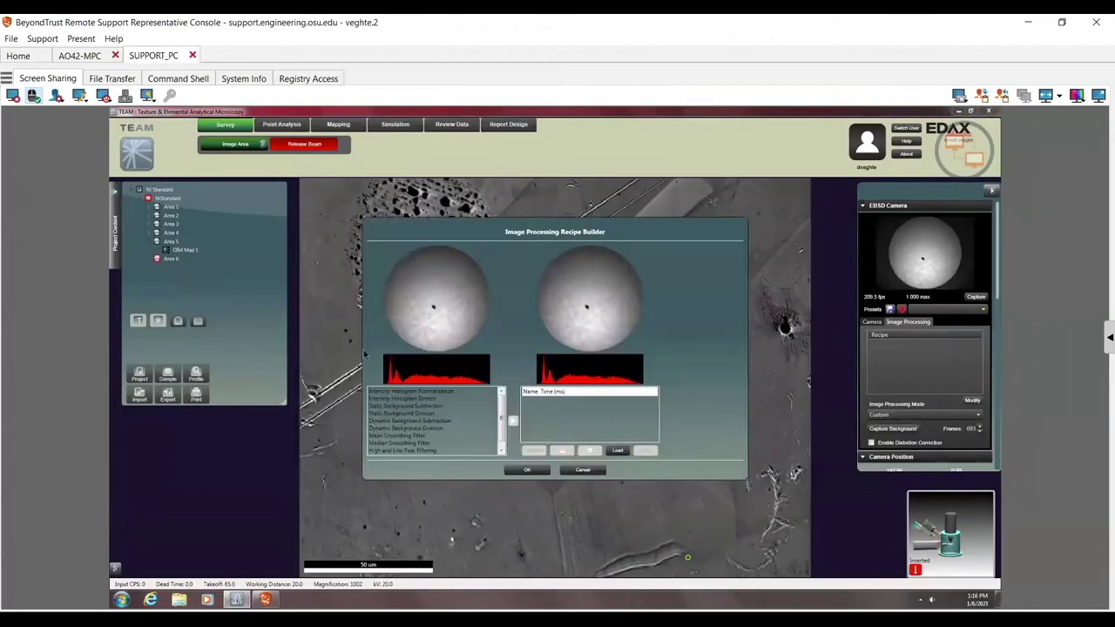
left_click(424, 406)
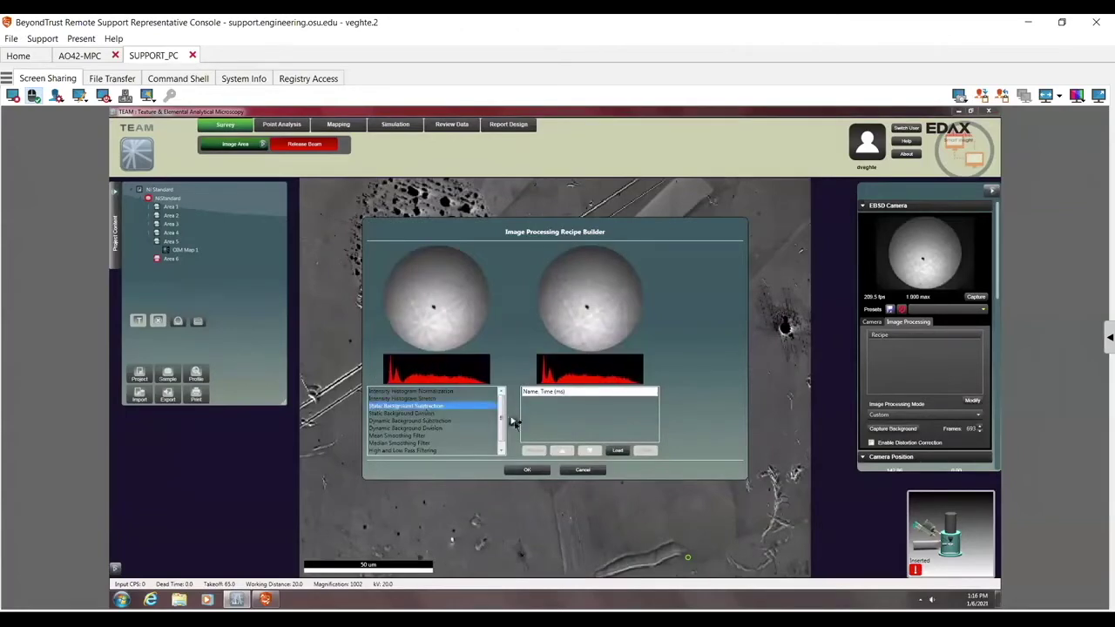
left_click(513, 421)
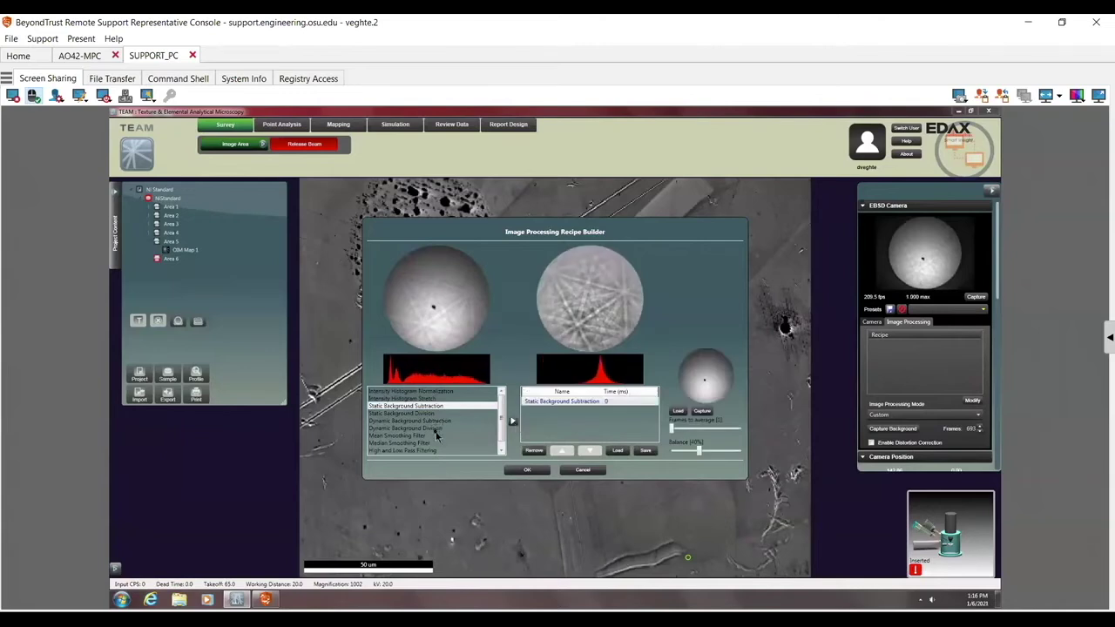
left_click(436, 428)
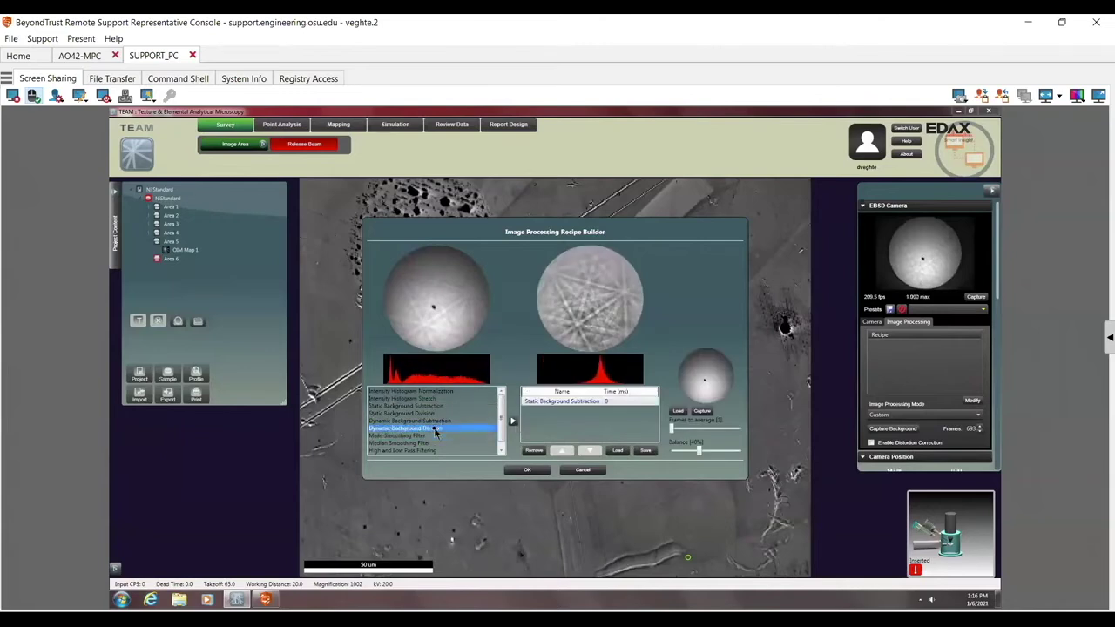
left_click(512, 421)
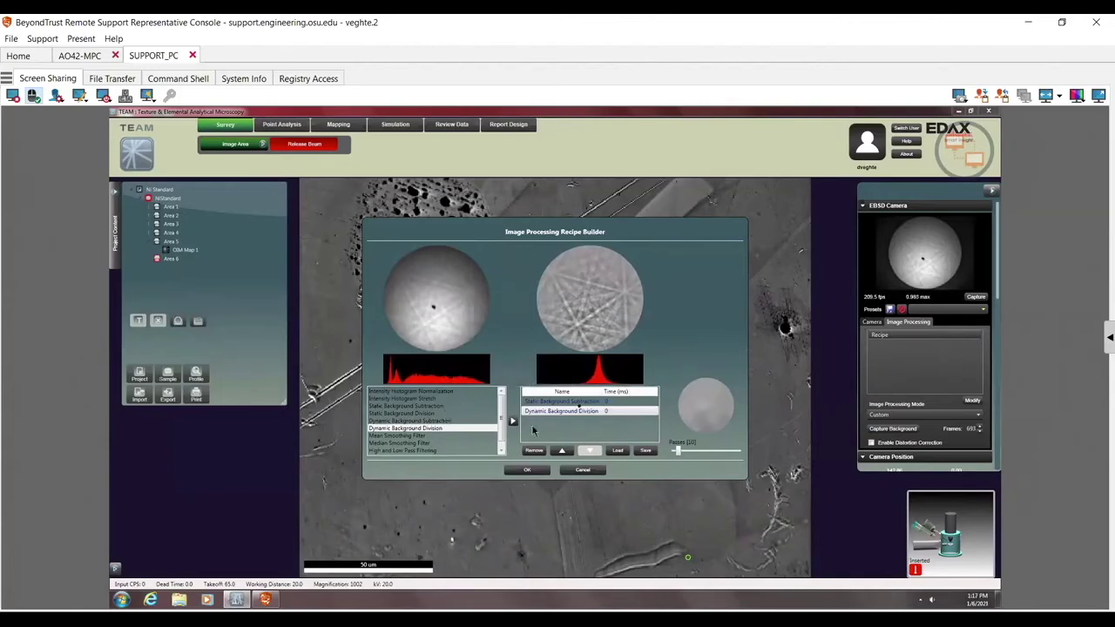
- Try Dynamic Background Division ahead of Static Background Subtraction, restore their order, and discard the recipe
left_click(569, 403)
left_click_drag(570, 413, 562, 415)
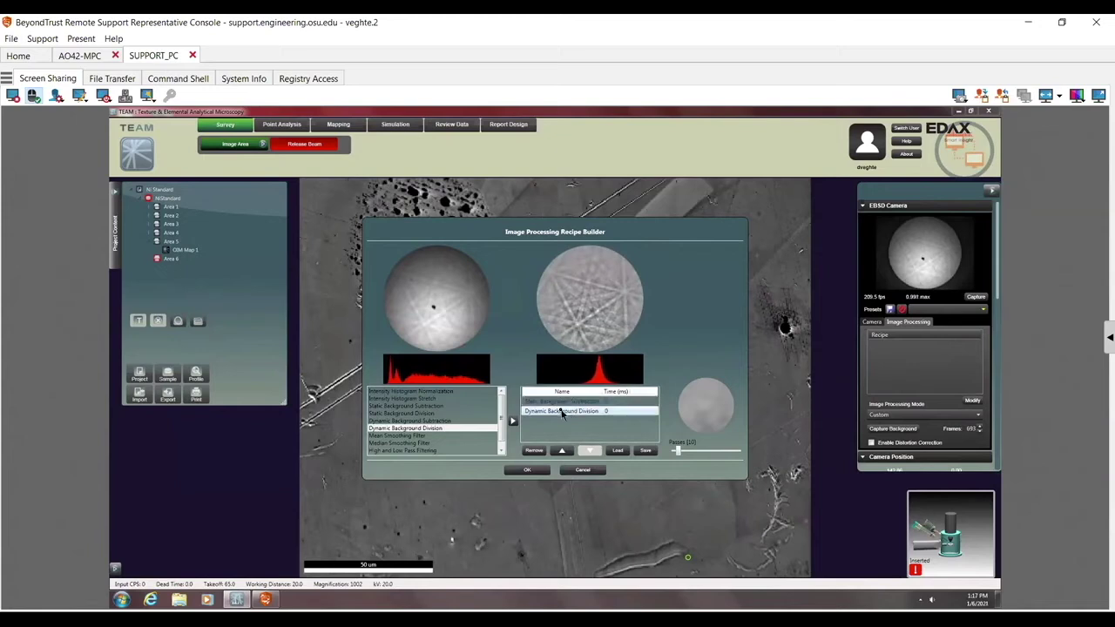
left_click(561, 452)
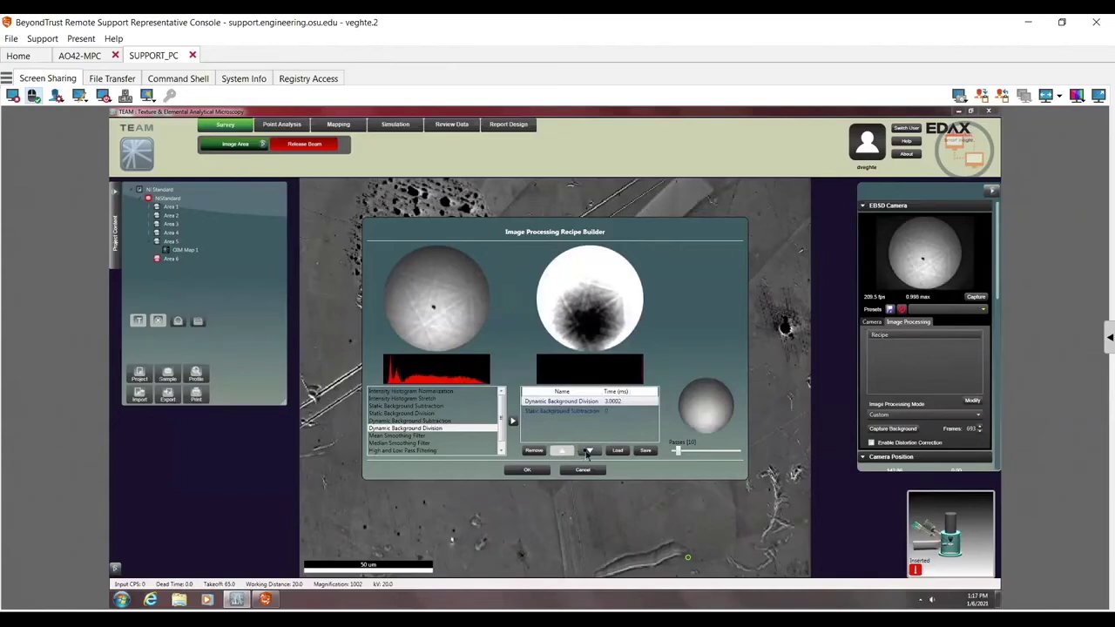
left_click(588, 451)
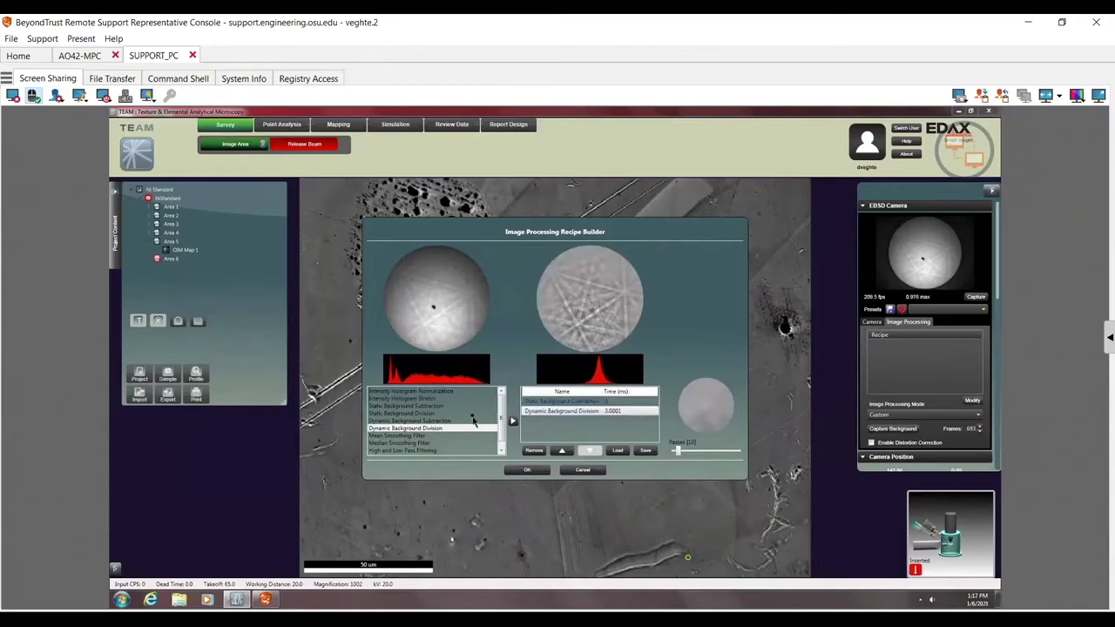
left_click_drag(501, 415, 501, 436)
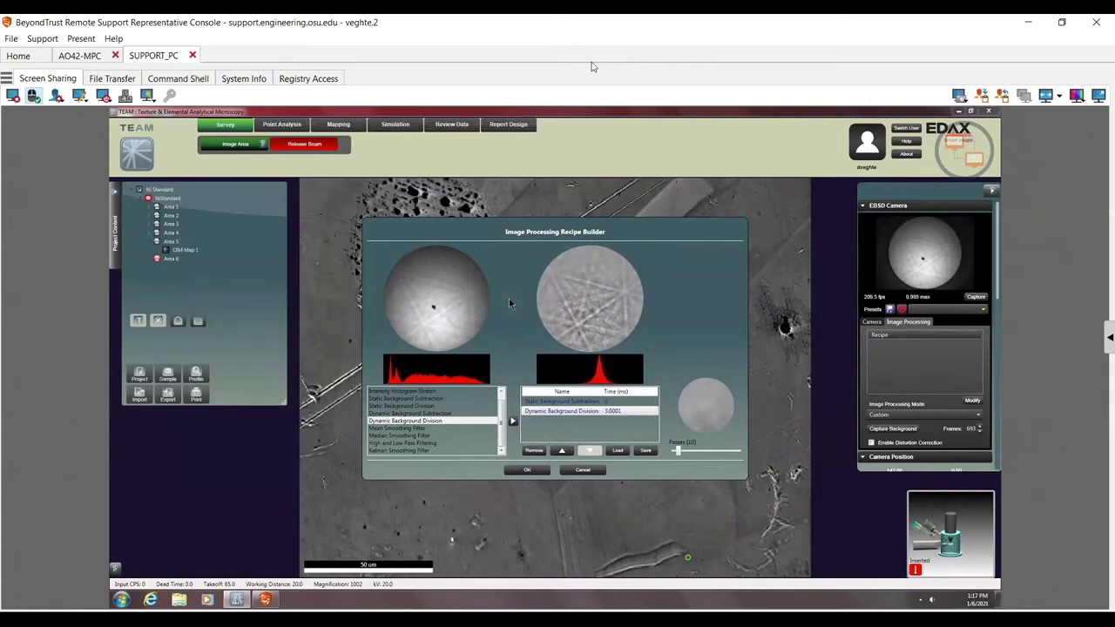
left_click(583, 470)
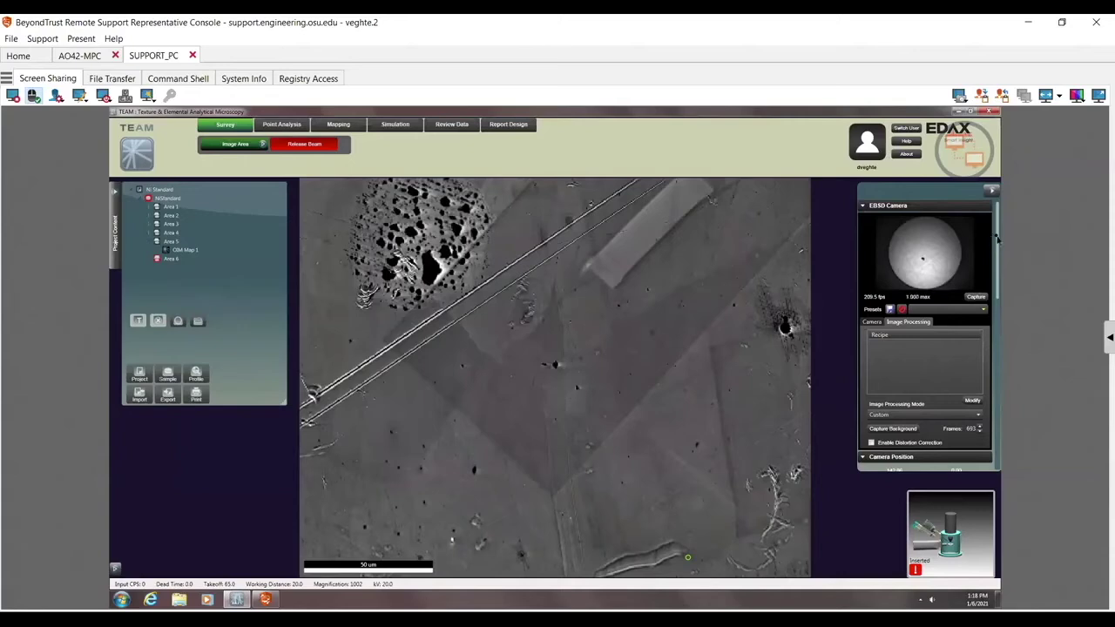
- Review the camera position and image area settings, including the available signal sources
left_click_drag(991, 240, 998, 302)
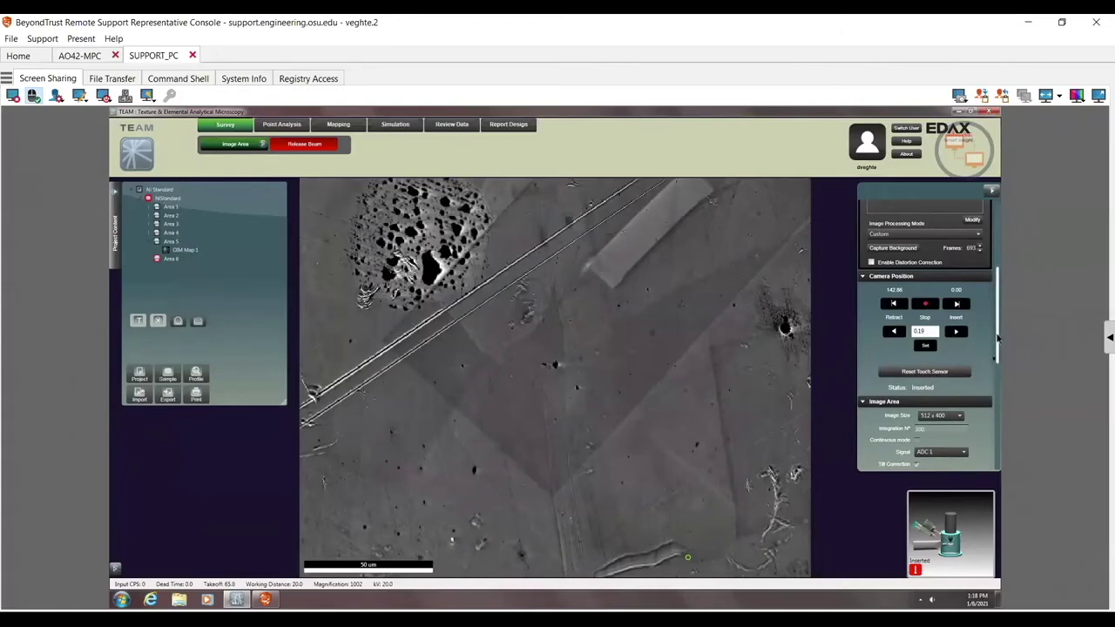
left_click_drag(998, 338, 997, 366)
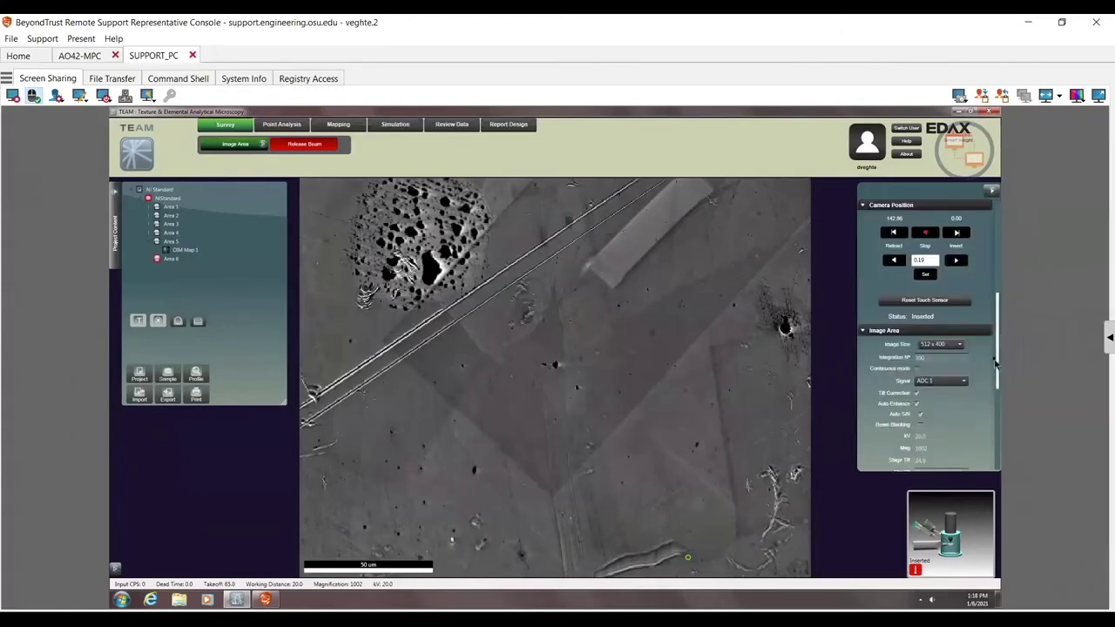
scroll(978, 350, "down", 3)
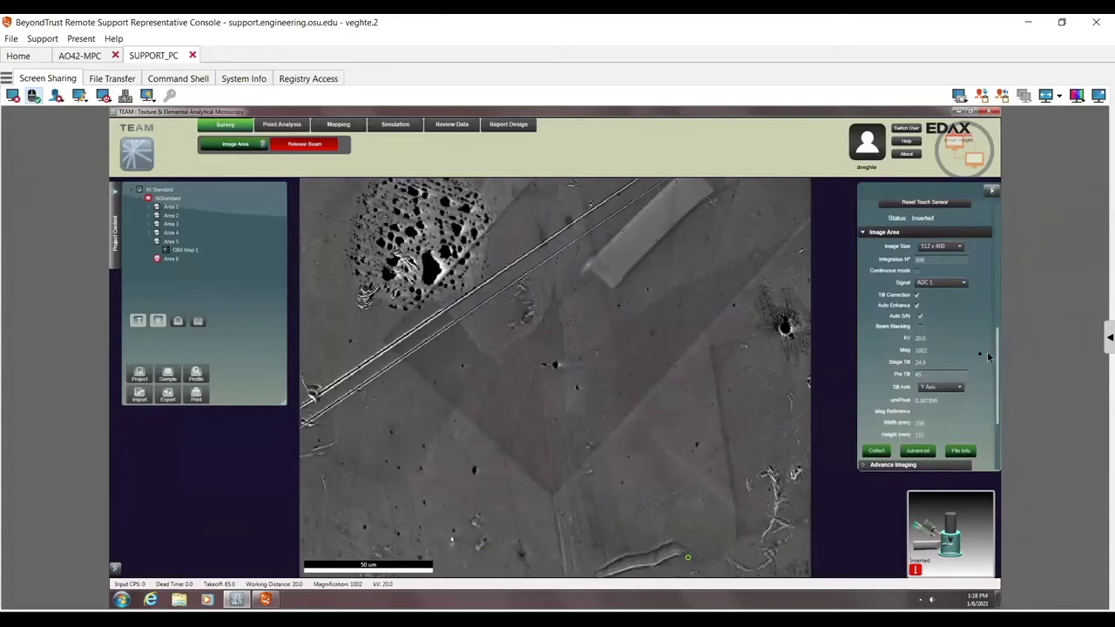
left_click(960, 284)
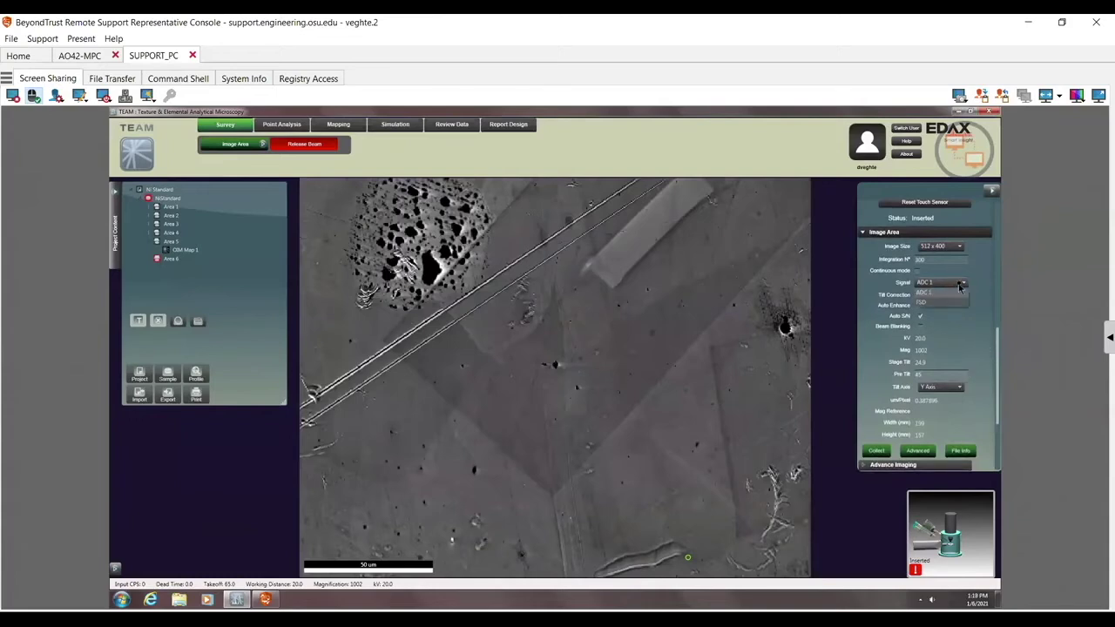
left_click(962, 286)
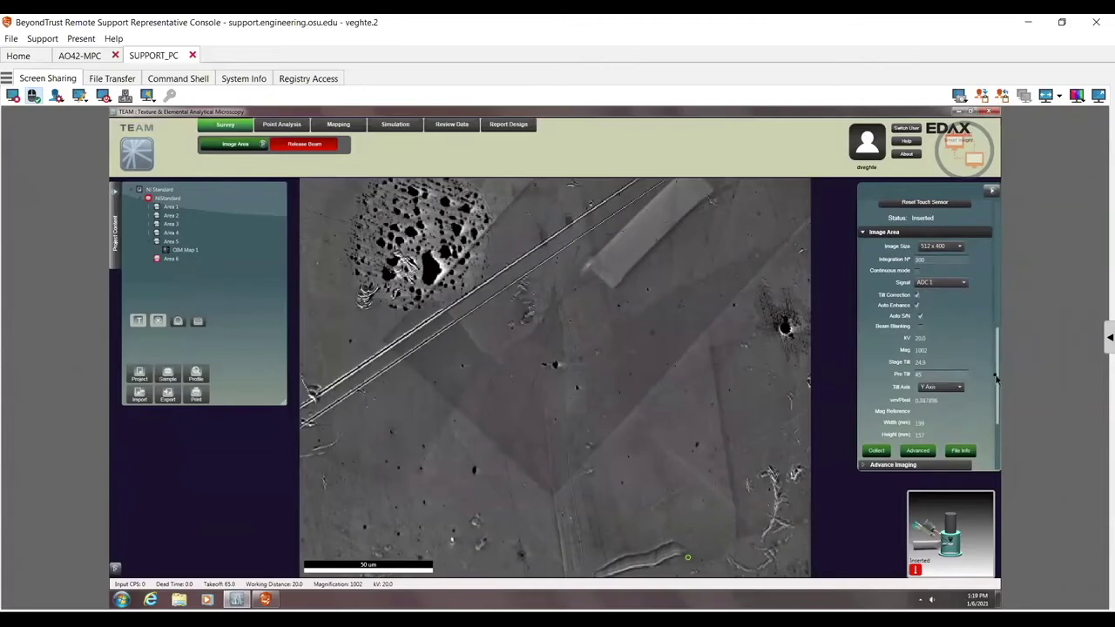
- Expand the FSD settings, examine the signal gain and offset adjustments, and return to the EBSD camera settings
left_click_drag(998, 374, 990, 212)
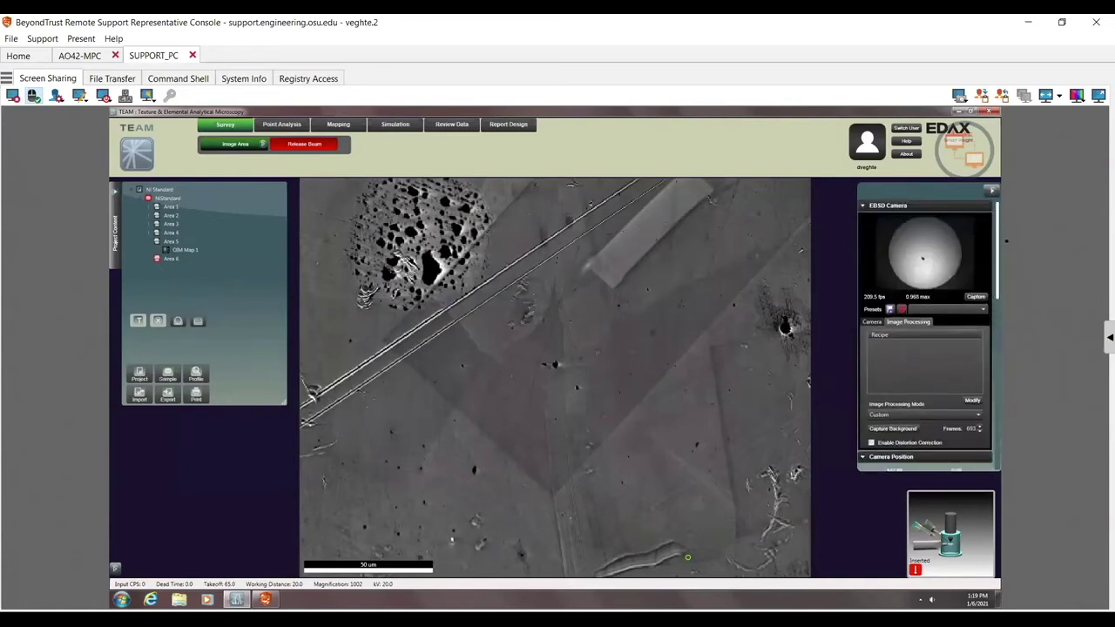
scroll(992, 348, "down", 5)
left_click_drag(991, 348, 992, 427)
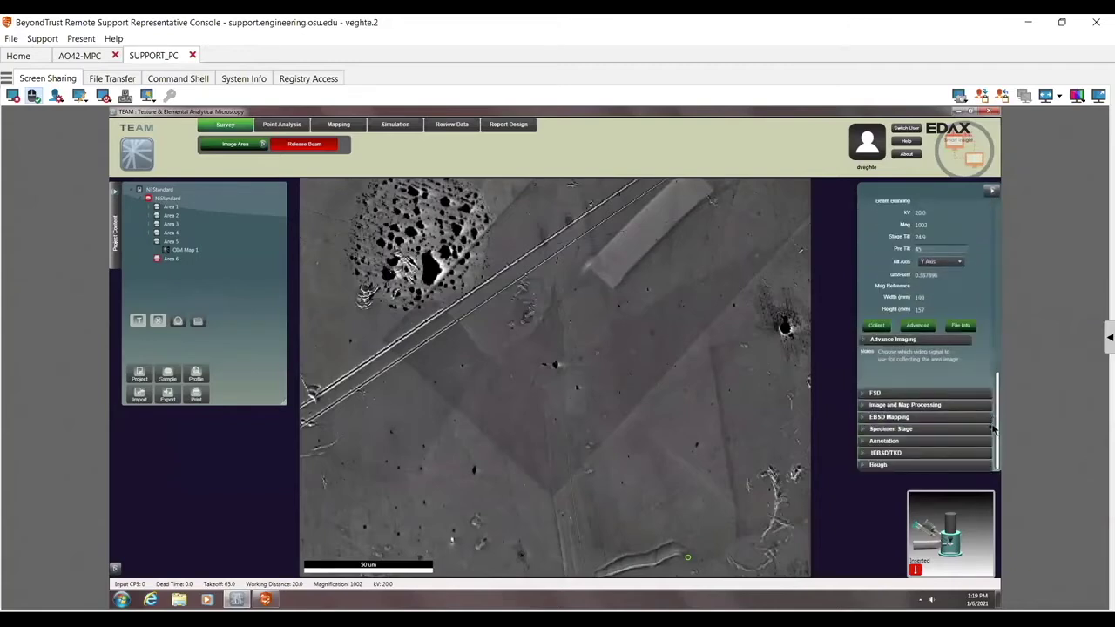
left_click(876, 395)
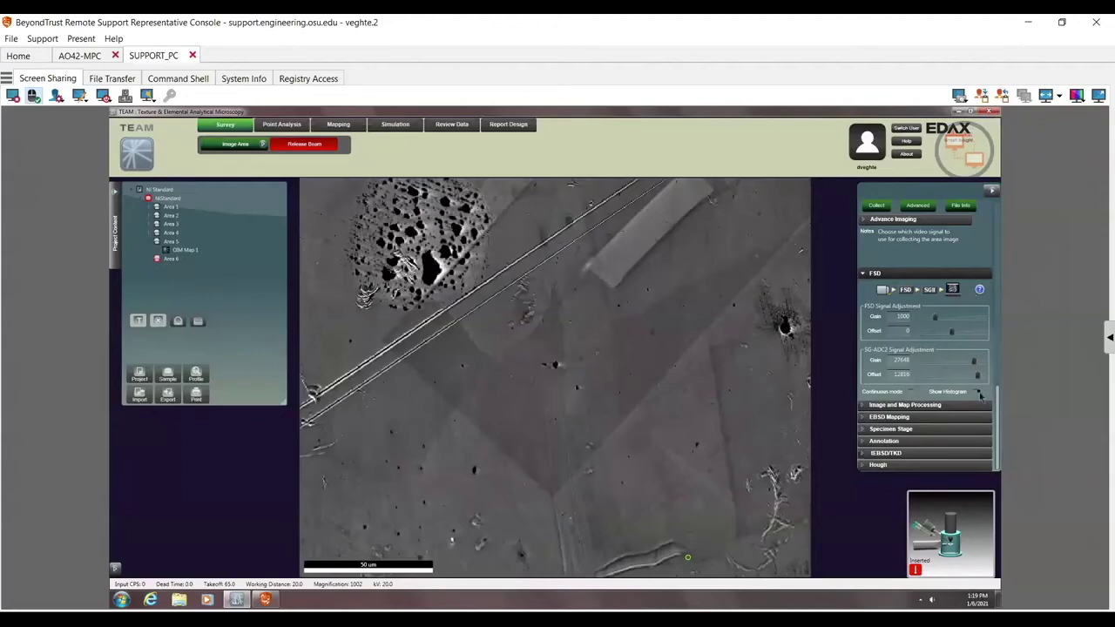
left_click_drag(998, 394, 996, 200)
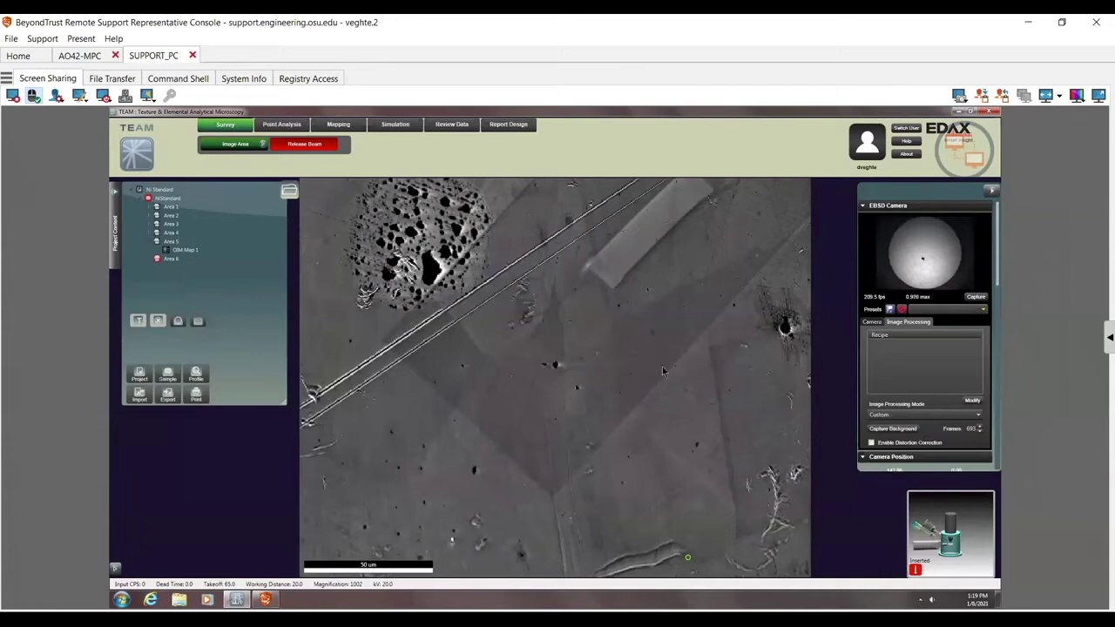
- Release the beam and bring up the map collection settings in the Mapping workspace
left_click(319, 147)
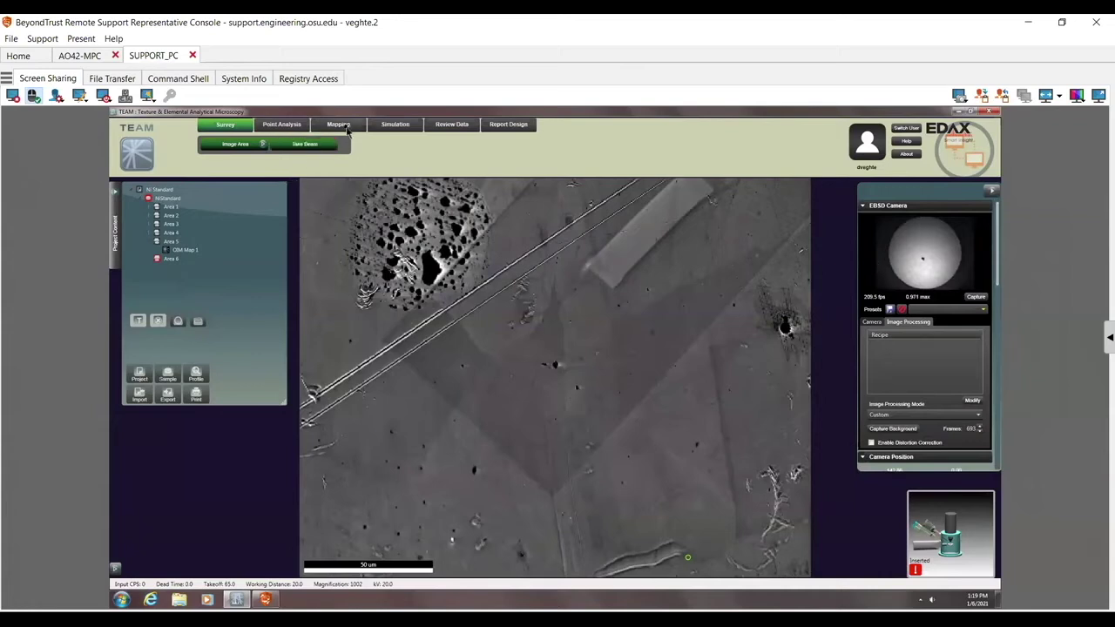
left_click(339, 124)
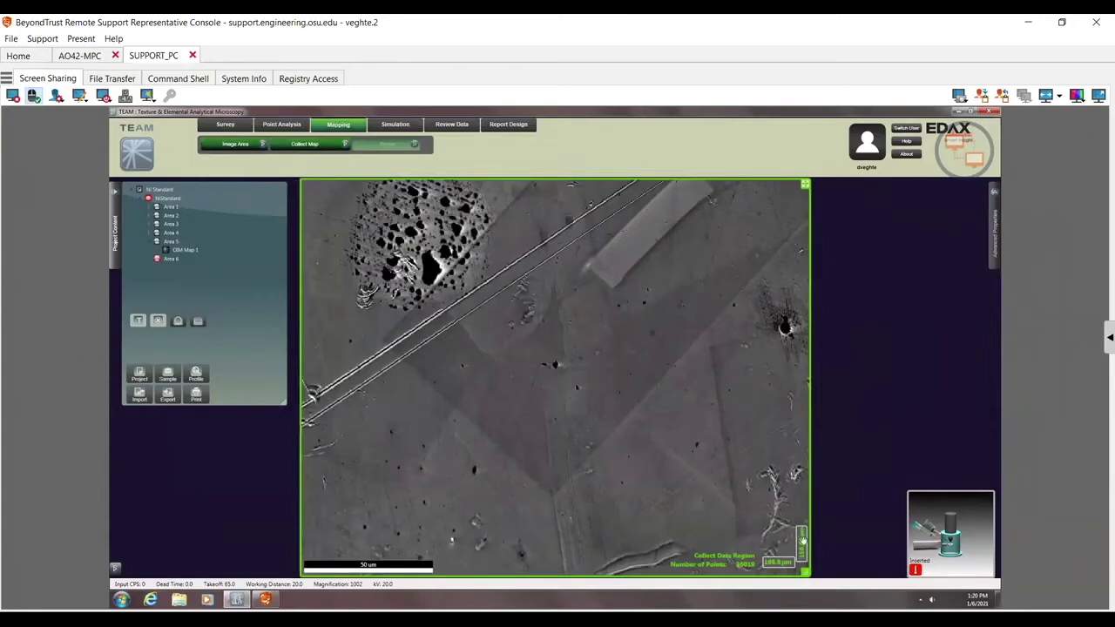
mouse_move(345, 142)
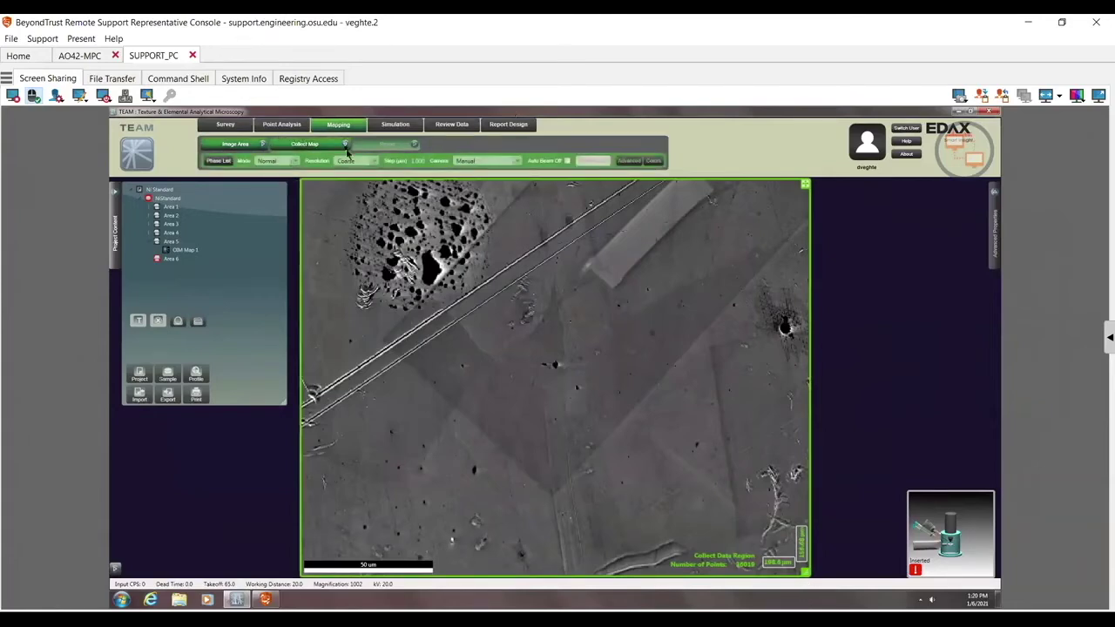
- Set the map collection mode to Freeform and outline a large irregular region across the upper and central part of the image
left_click(295, 162)
left_click(285, 181)
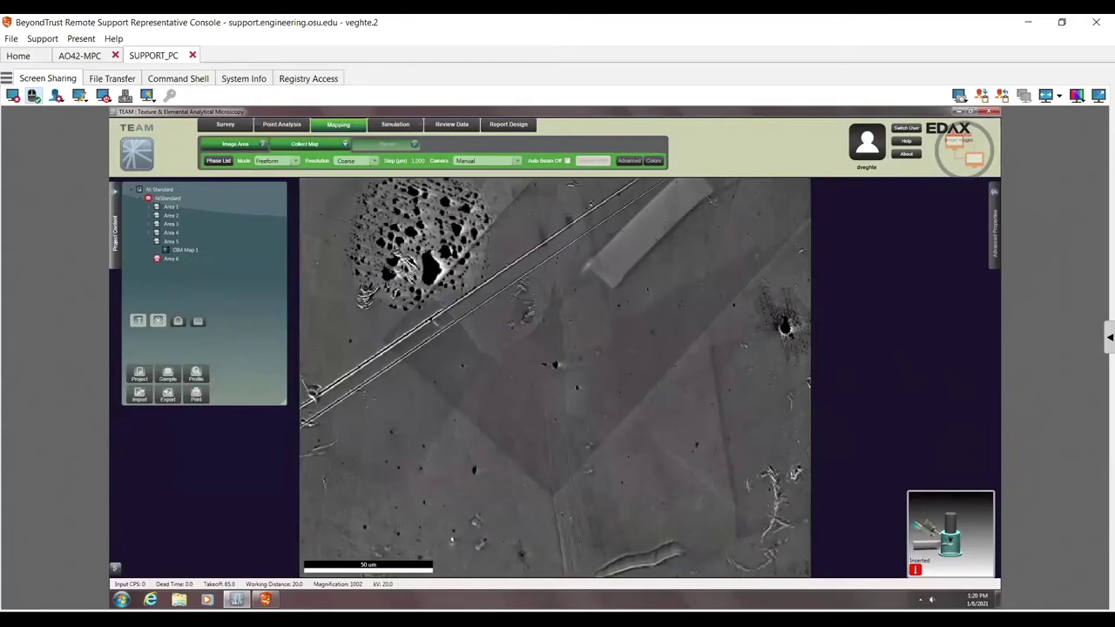
mouse_move(421, 302)
left_mouse_down()
mouse_move(380, 343)
mouse_move(419, 394)
mouse_move(461, 418)
mouse_move(521, 484)
mouse_move(544, 490)
mouse_move(597, 479)
mouse_move(683, 367)
mouse_move(806, 255)
mouse_move(804, 232)
mouse_move(625, 190)
mouse_move(542, 186)
mouse_move(433, 255)
mouse_move(421, 302)
left_mouse_up()
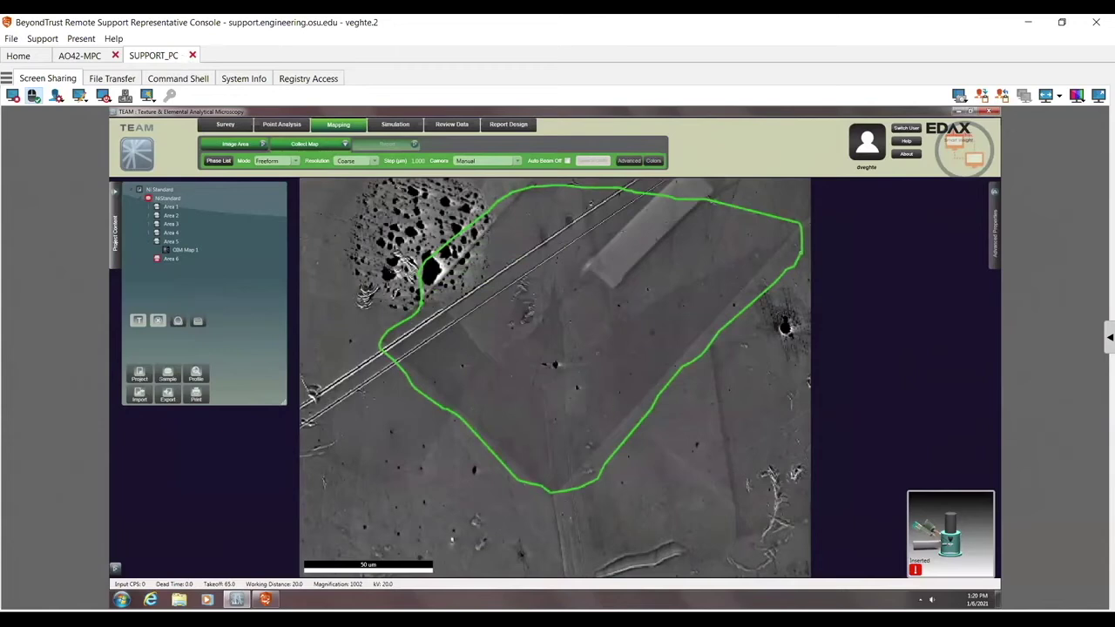
left_click(296, 162)
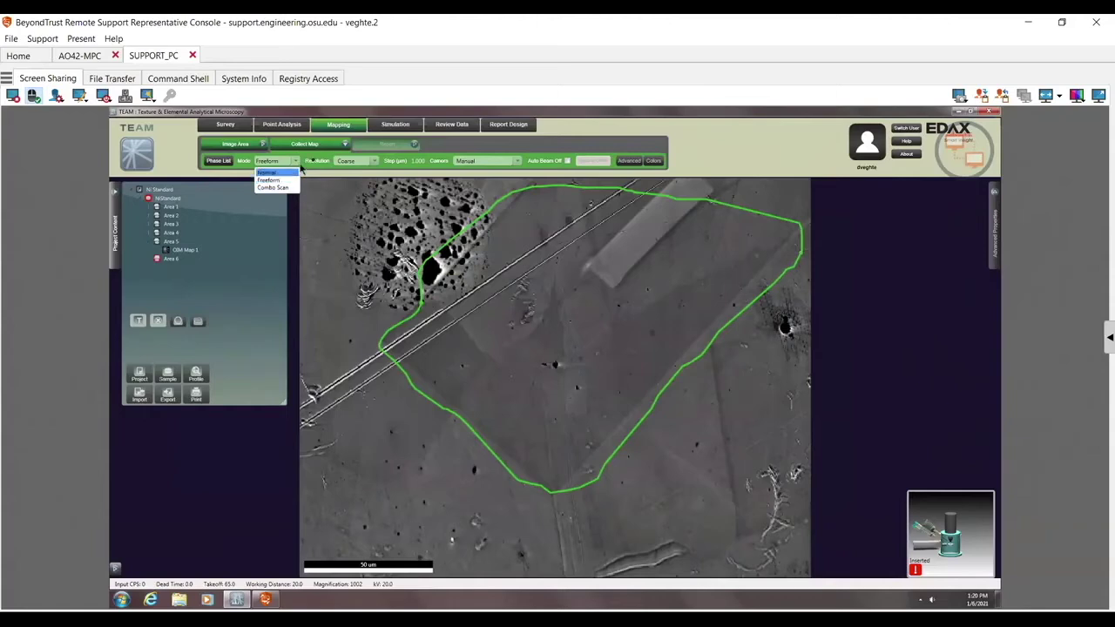
left_click(324, 165)
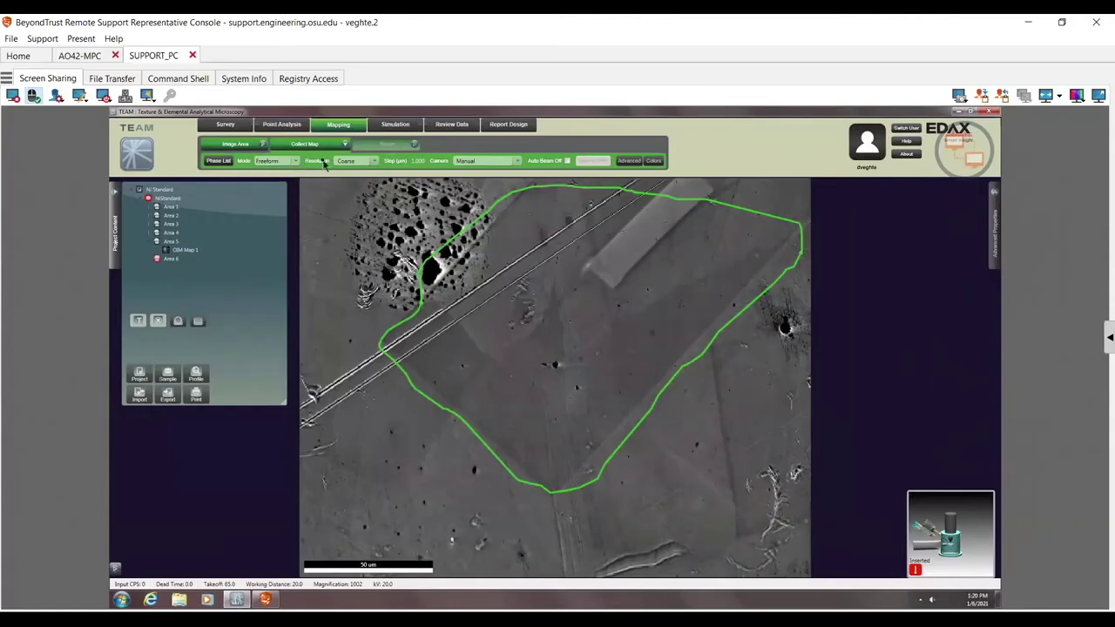
- Set the map resolution to Medium and the collection mode to Normal
left_click(375, 162)
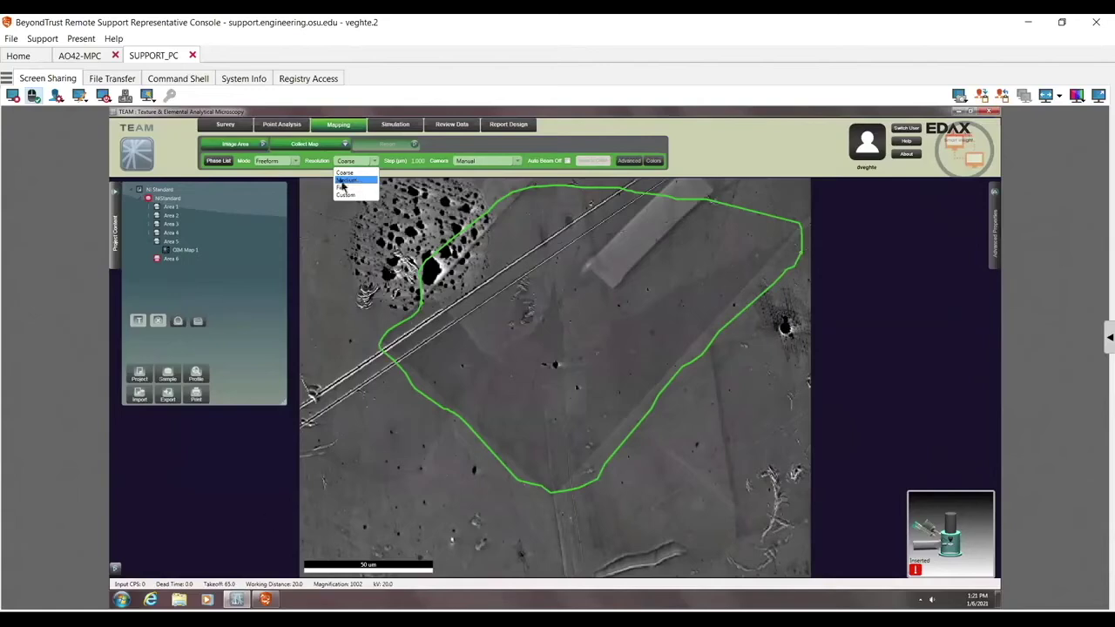
left_click(347, 179)
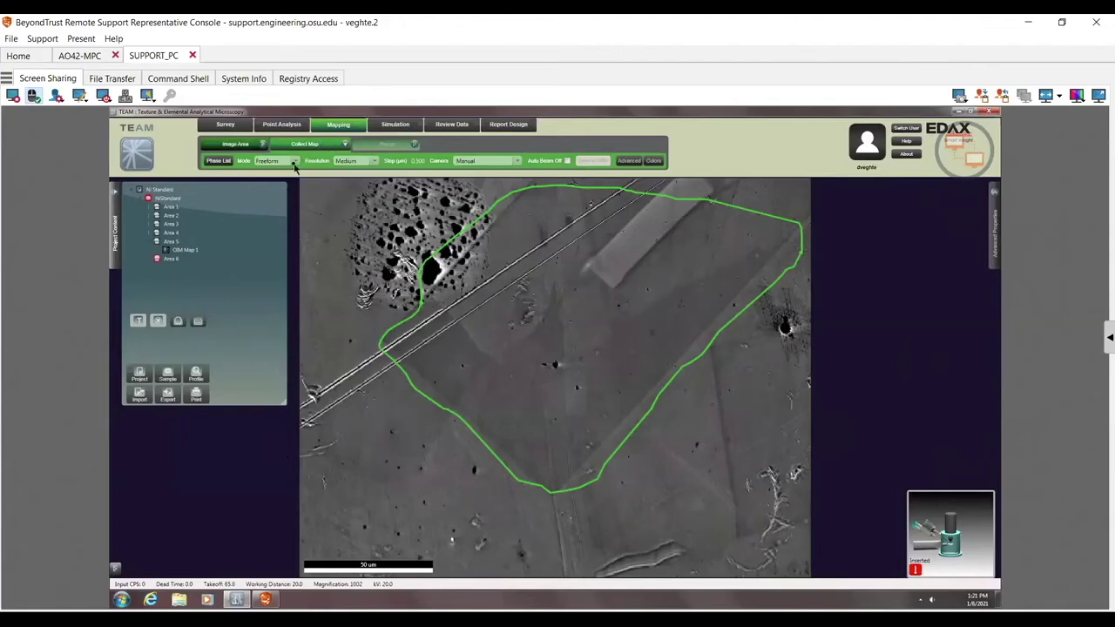
left_click(294, 162)
left_click(281, 181)
left_click(296, 162)
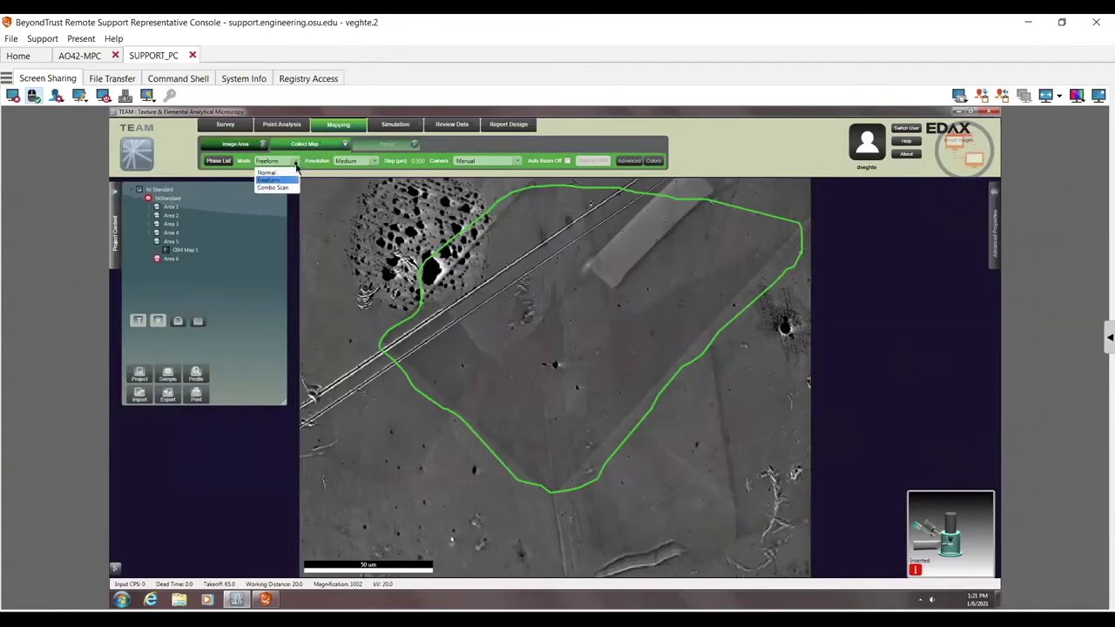
left_click(273, 173)
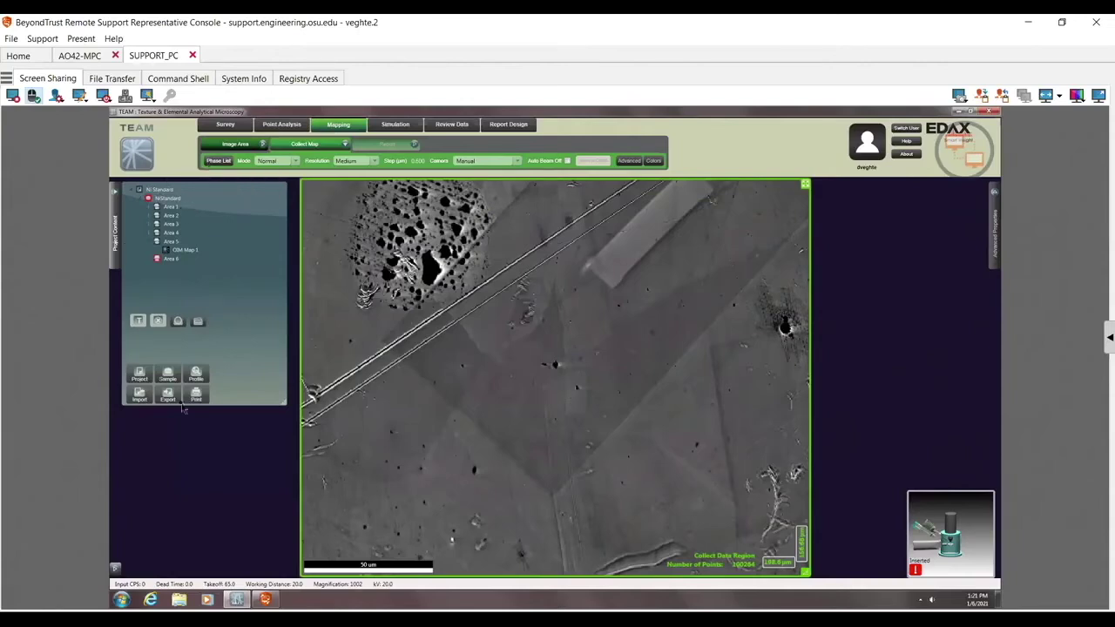
- Open the phase list, search the phase database for Ferrite, and view the results in the expanded list
left_click(195, 374)
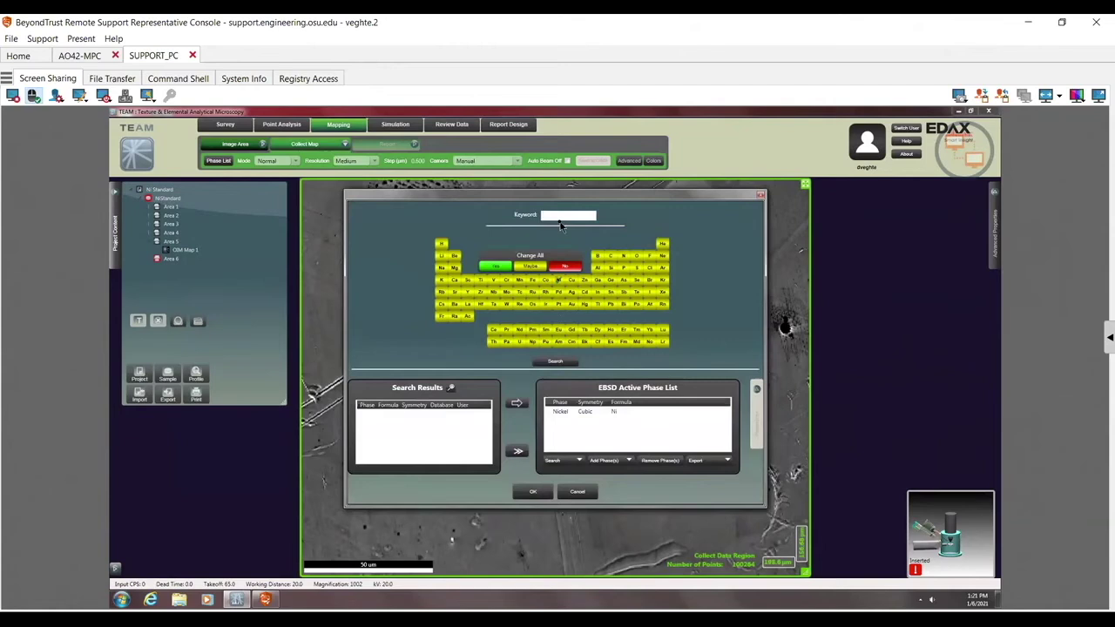
type("Ferrite")
left_click(547, 362)
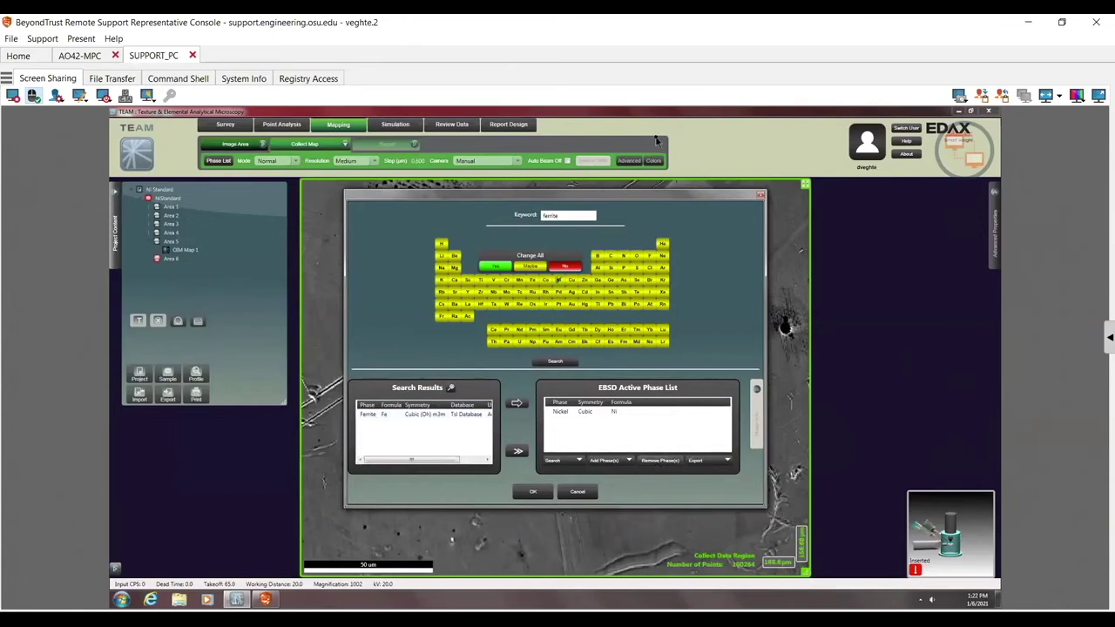
left_click(565, 410)
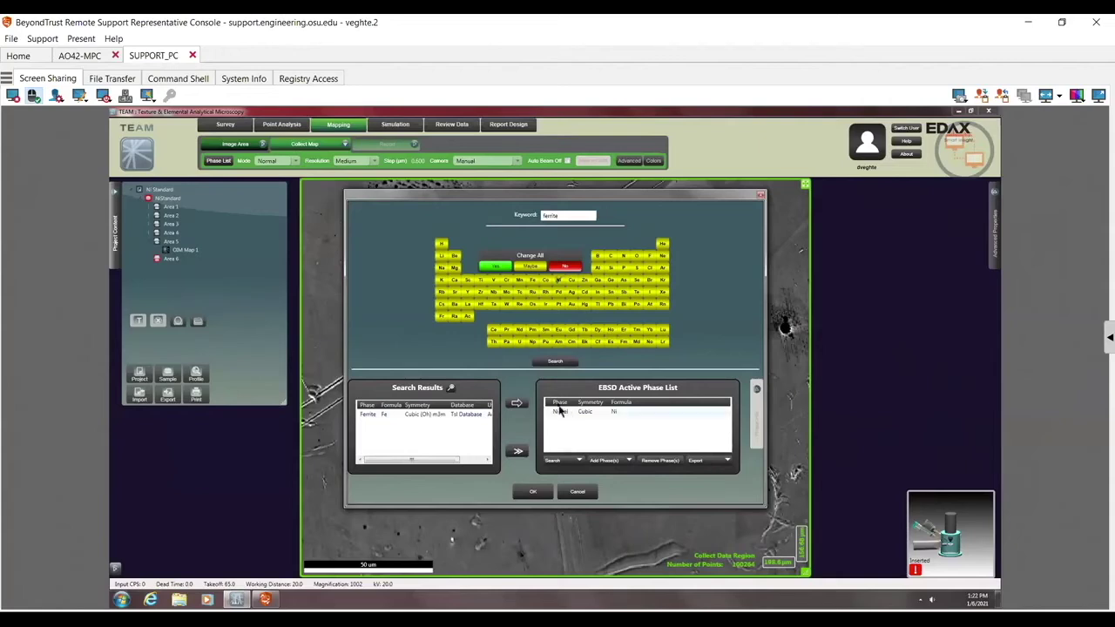
left_click(450, 389)
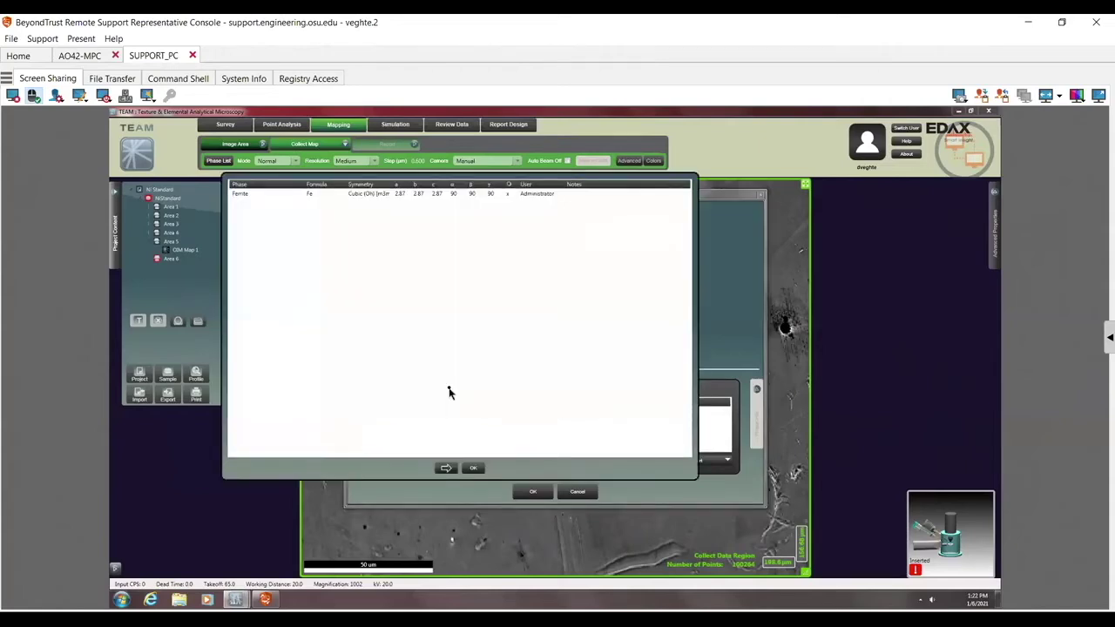
left_click(471, 468)
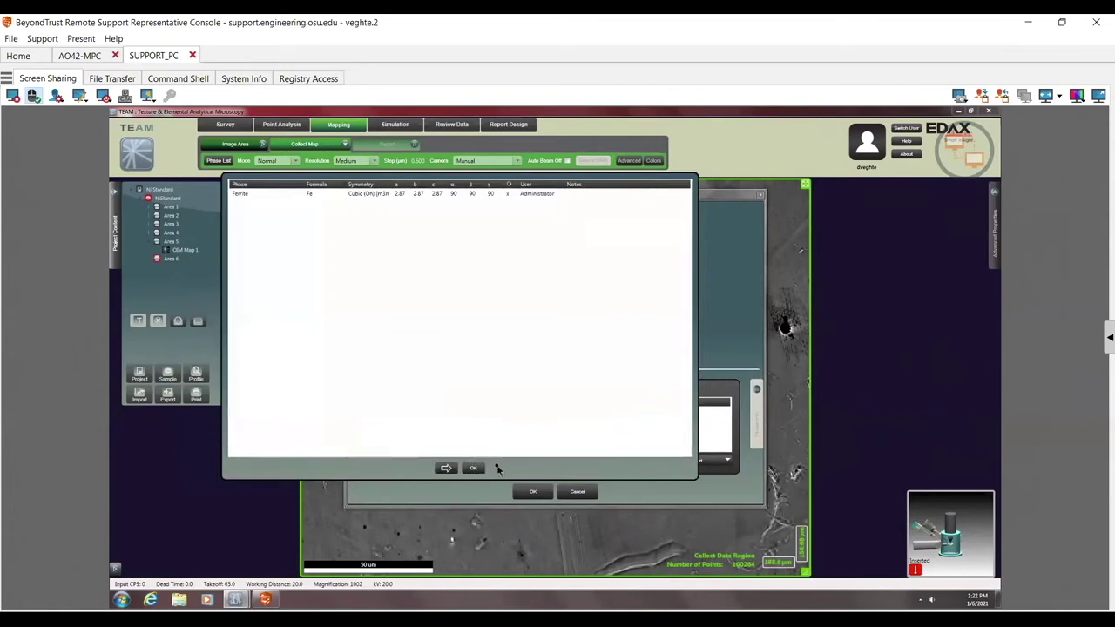
left_click(474, 468)
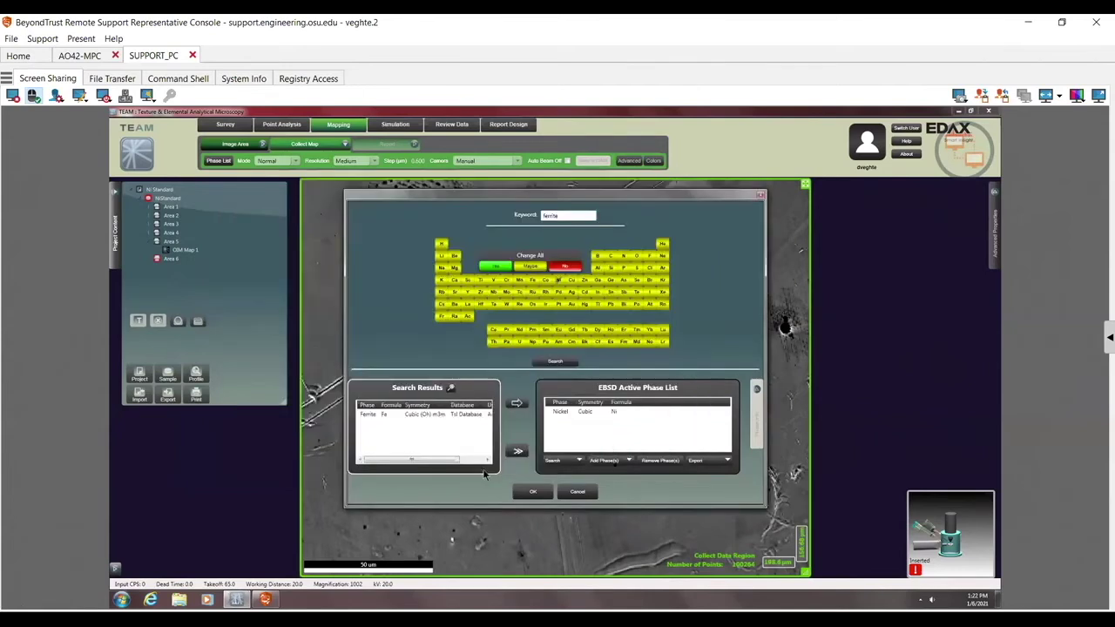
- Review the databases available for adding phases and the active Nickel phase's crystal definition, rotating its unit cell, and close the phase list
left_click(580, 462)
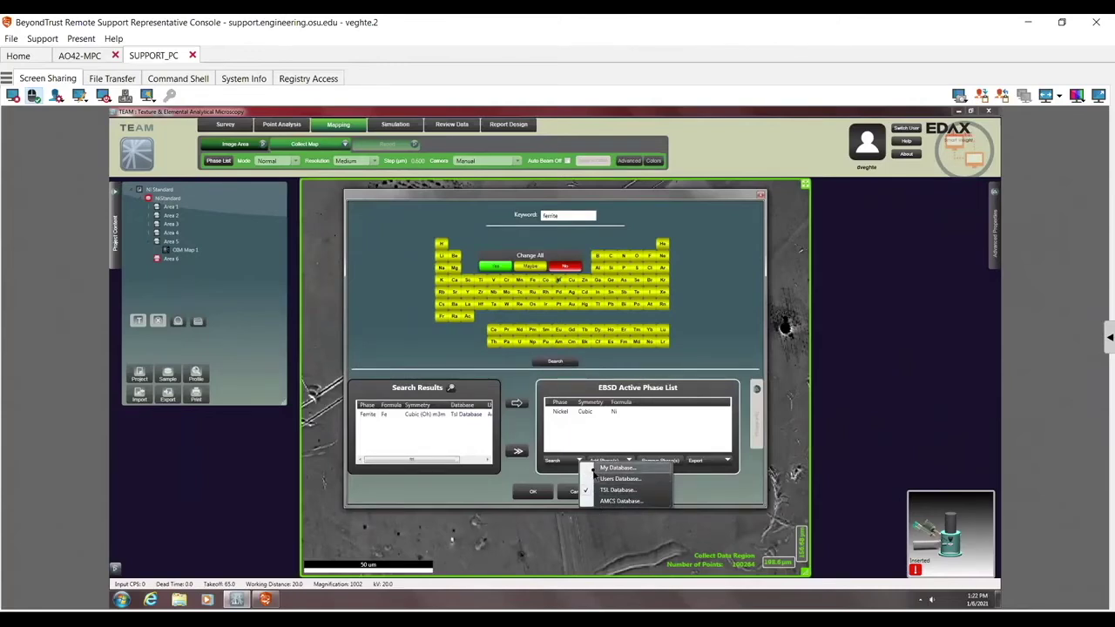
left_click(384, 489)
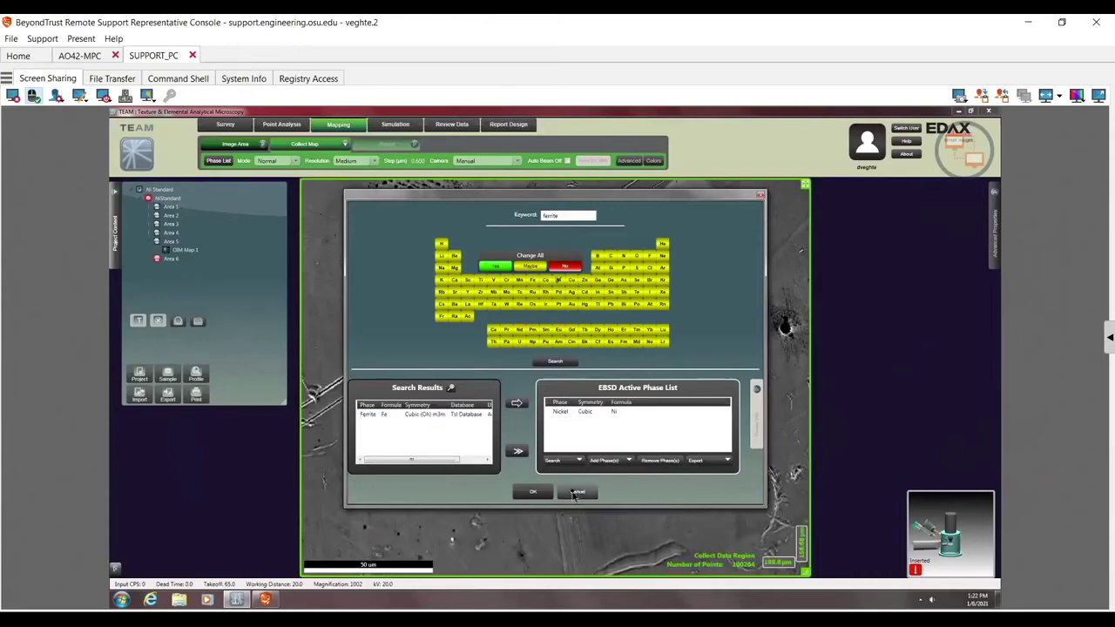
left_click(573, 414)
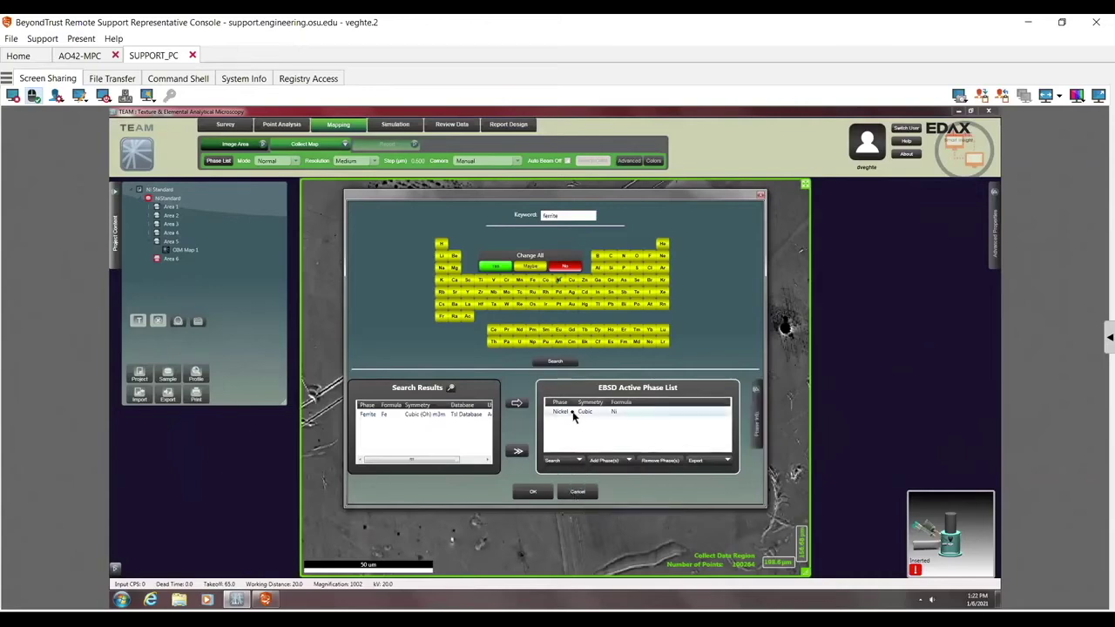
double_click(573, 415)
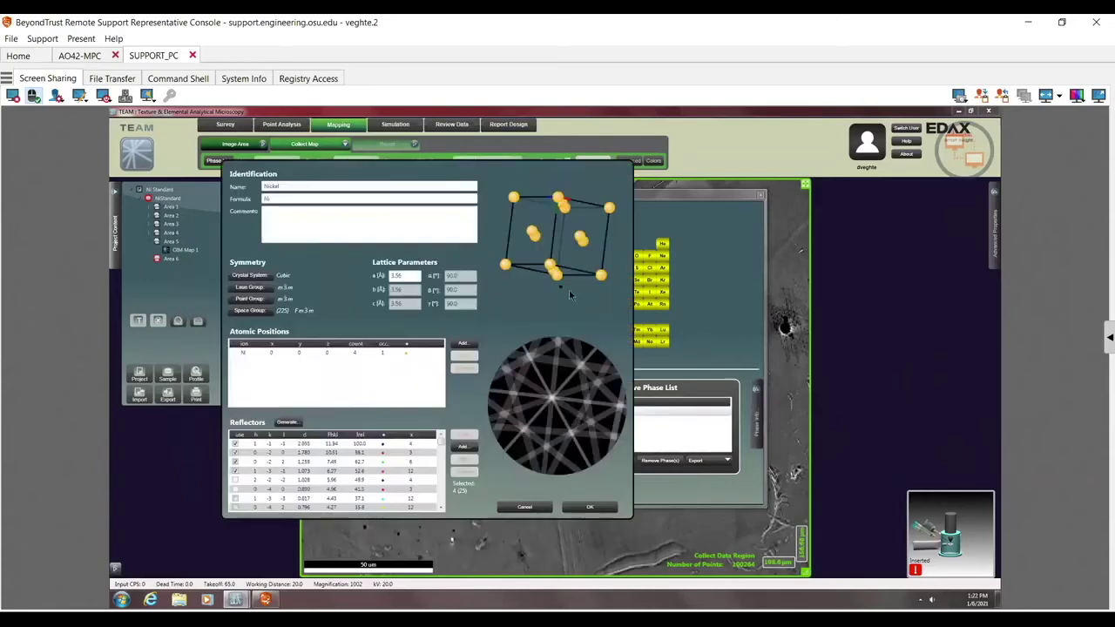
left_click(399, 275)
left_click_drag(537, 229, 570, 267)
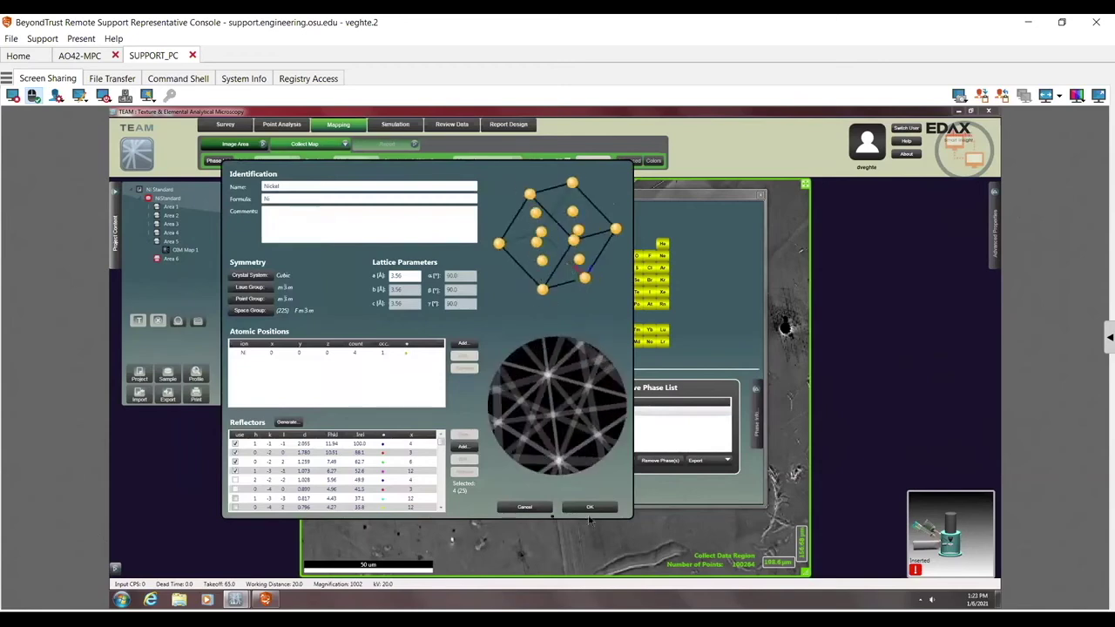
left_click(522, 513)
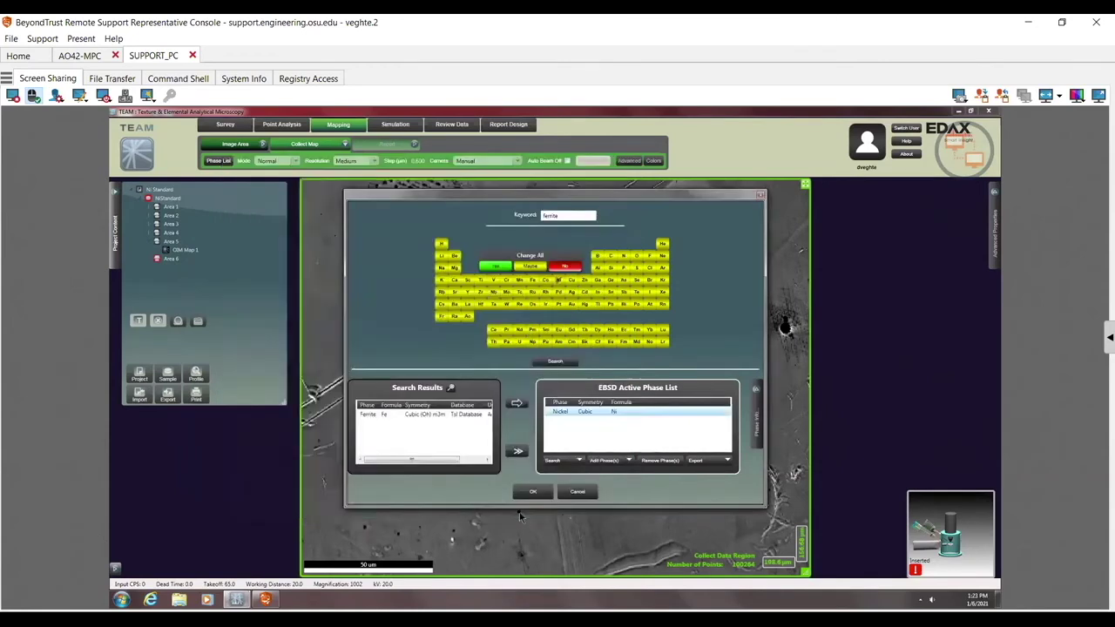
left_click(759, 195)
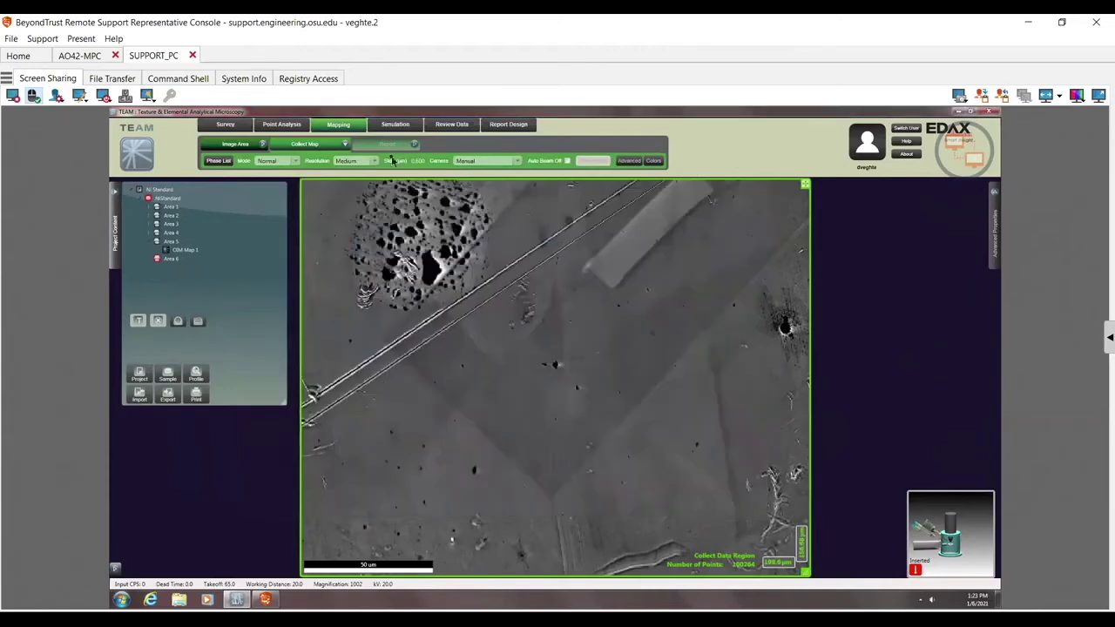
- Start collecting the orientation map and toggle its IPF coloring off and back on
left_click(310, 148)
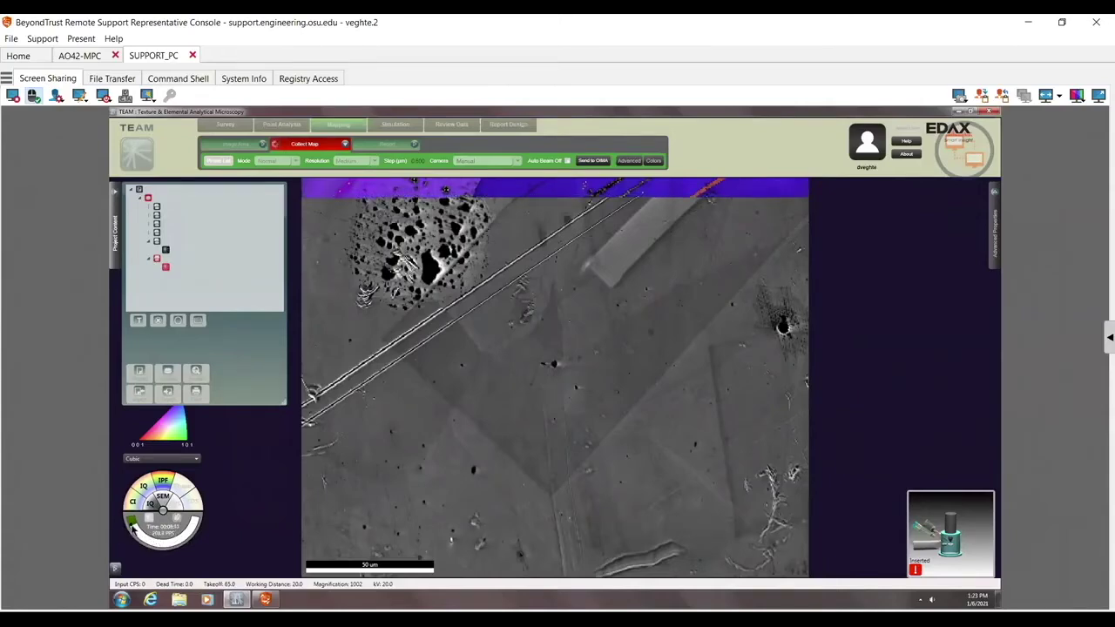
mouse_move(131, 523)
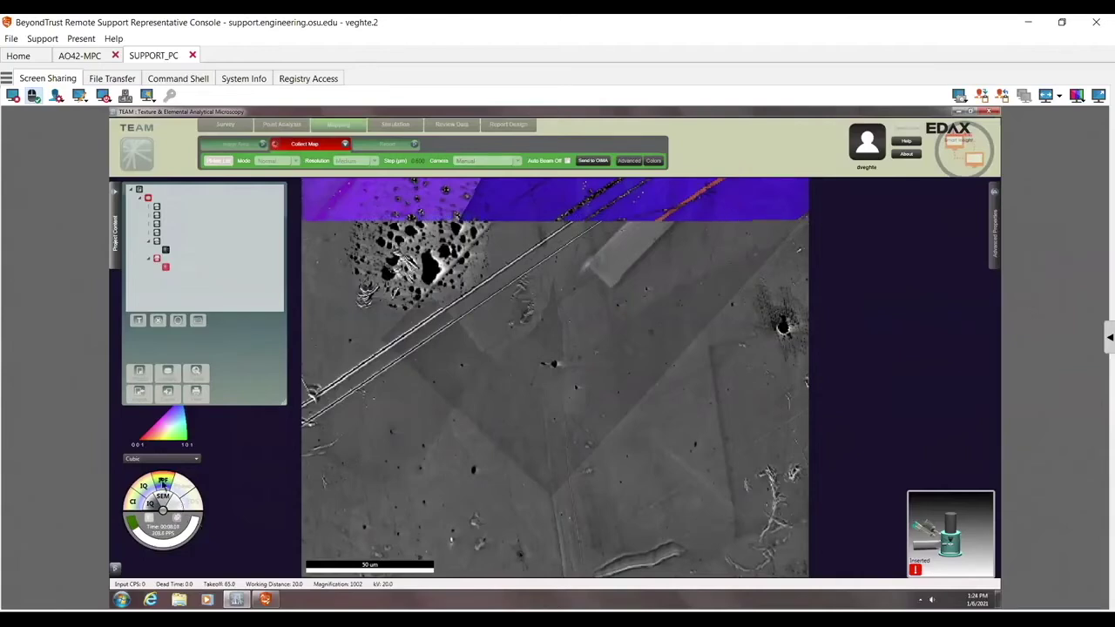
left_click(162, 481)
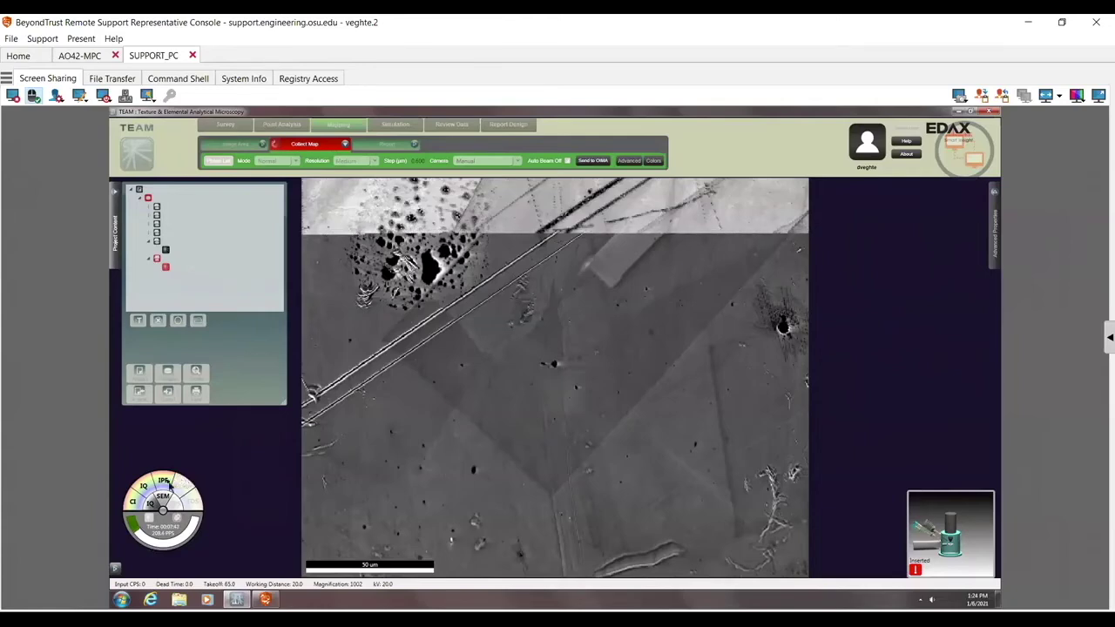
left_click(168, 484)
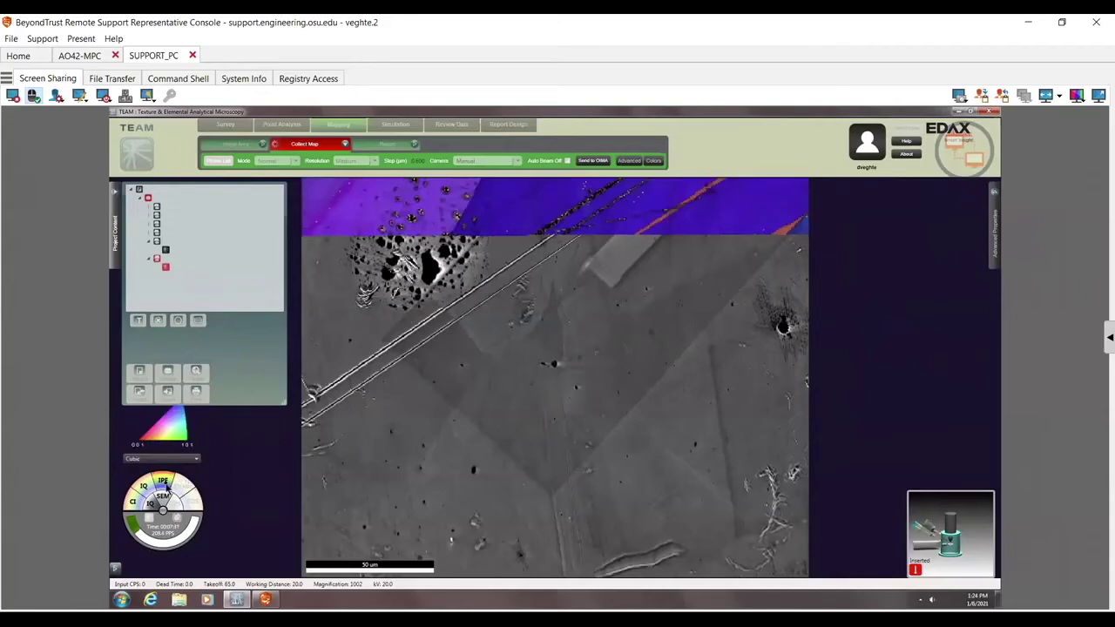
- Compare the color IQ and CI maps during collection, and return to the IPF map without the grayscale IQ overlay
left_click(144, 488)
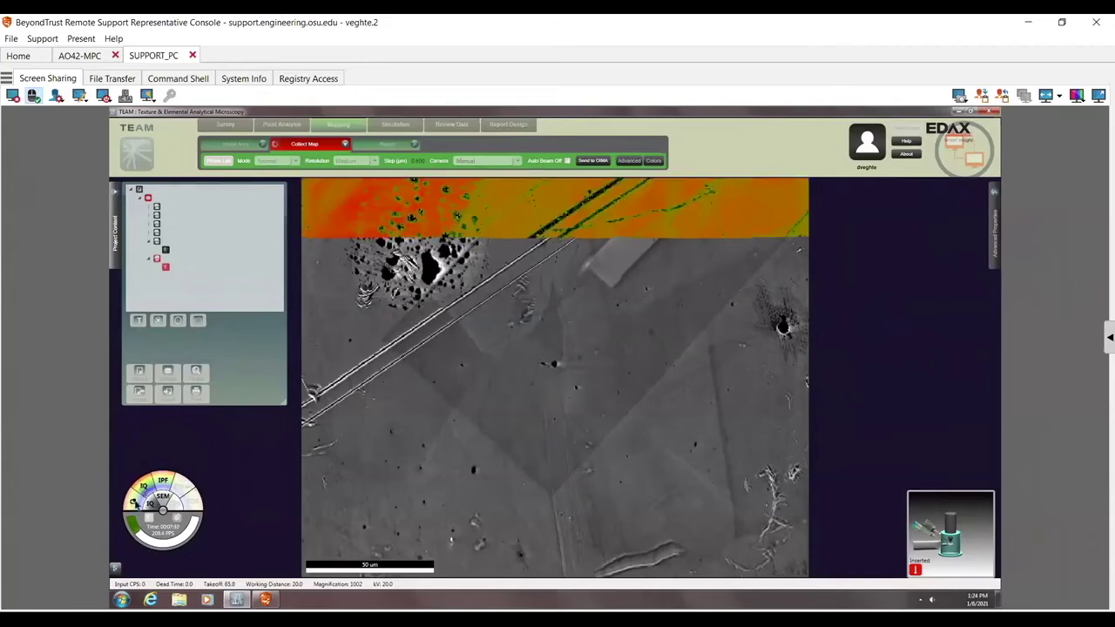
left_click(133, 502)
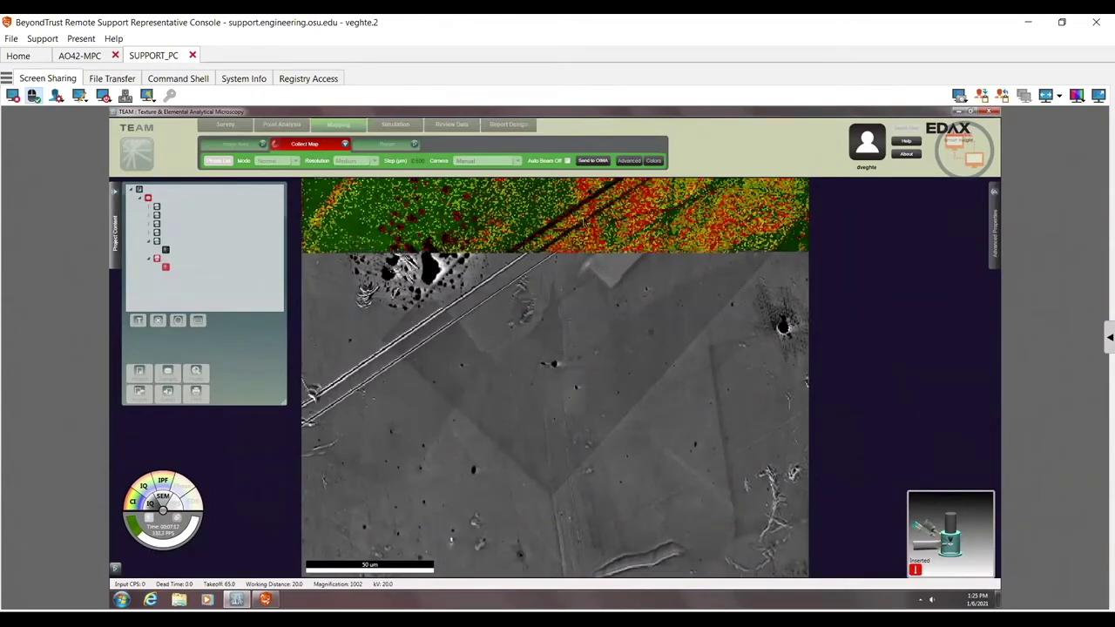
left_click(156, 487)
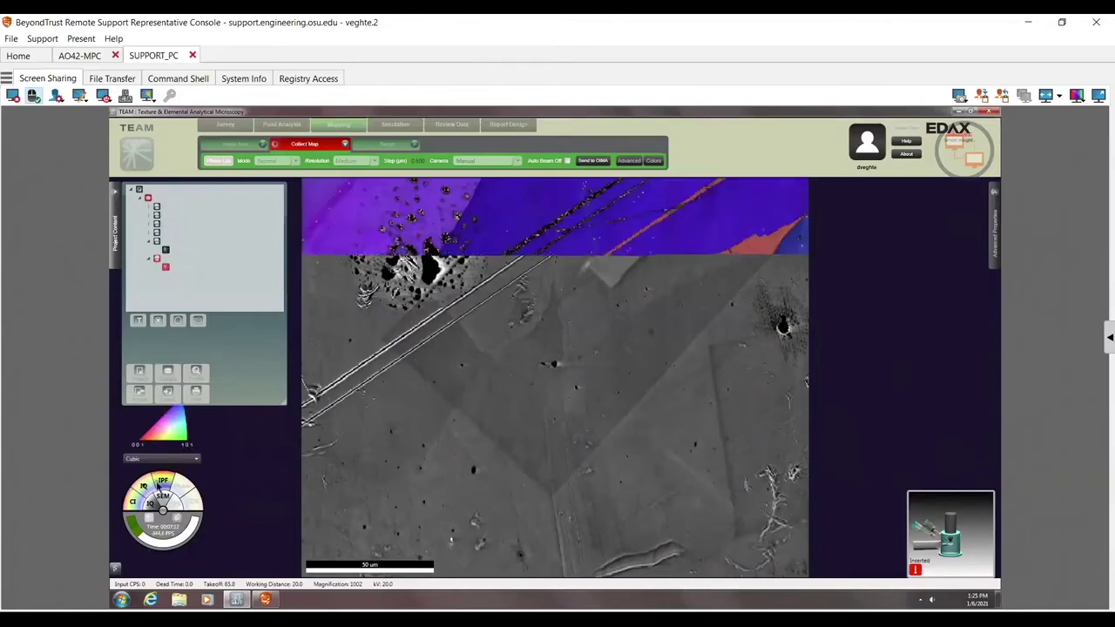
left_click(150, 505)
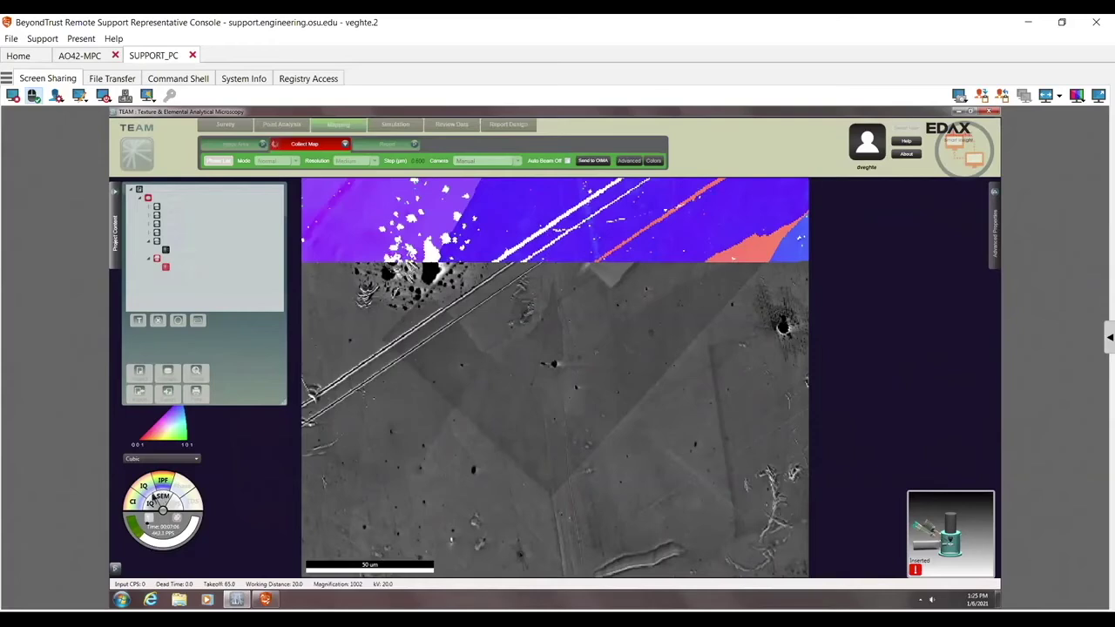
- Collapse the project contents to show the live EBSD pattern and crystal orientation, and expand the EBSD camera settings
left_click(118, 198)
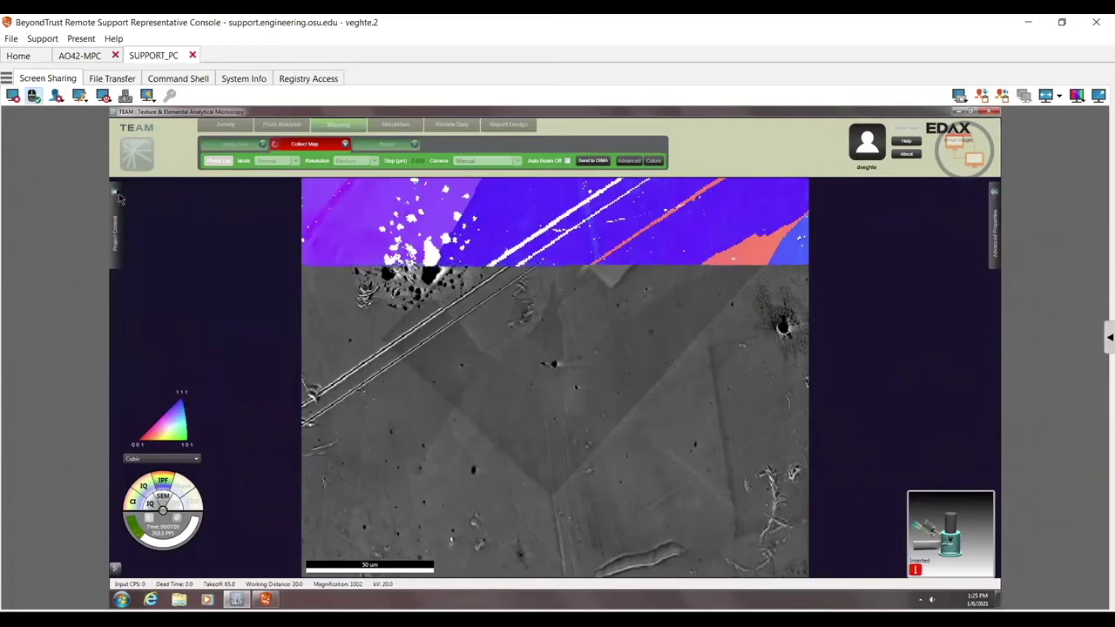
left_click(149, 519)
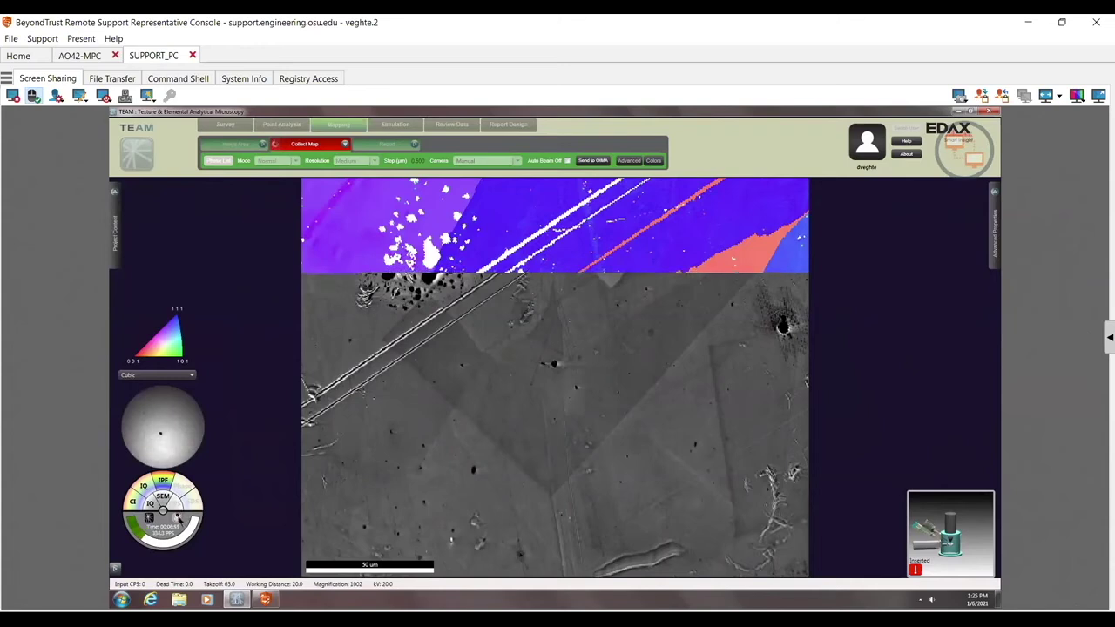
left_click(179, 520)
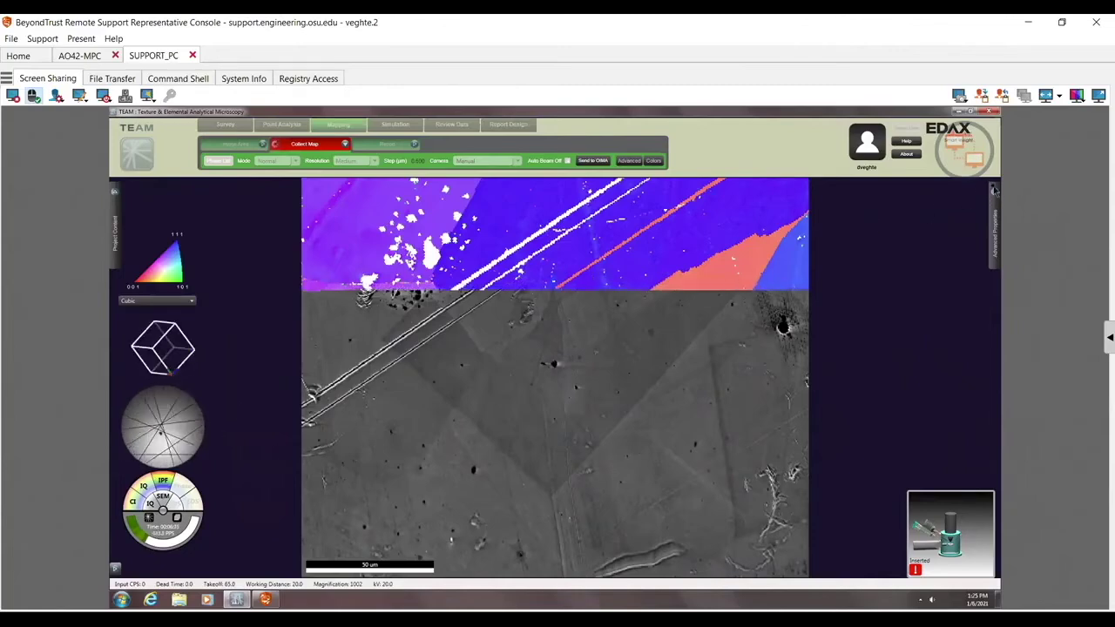
left_click(994, 194)
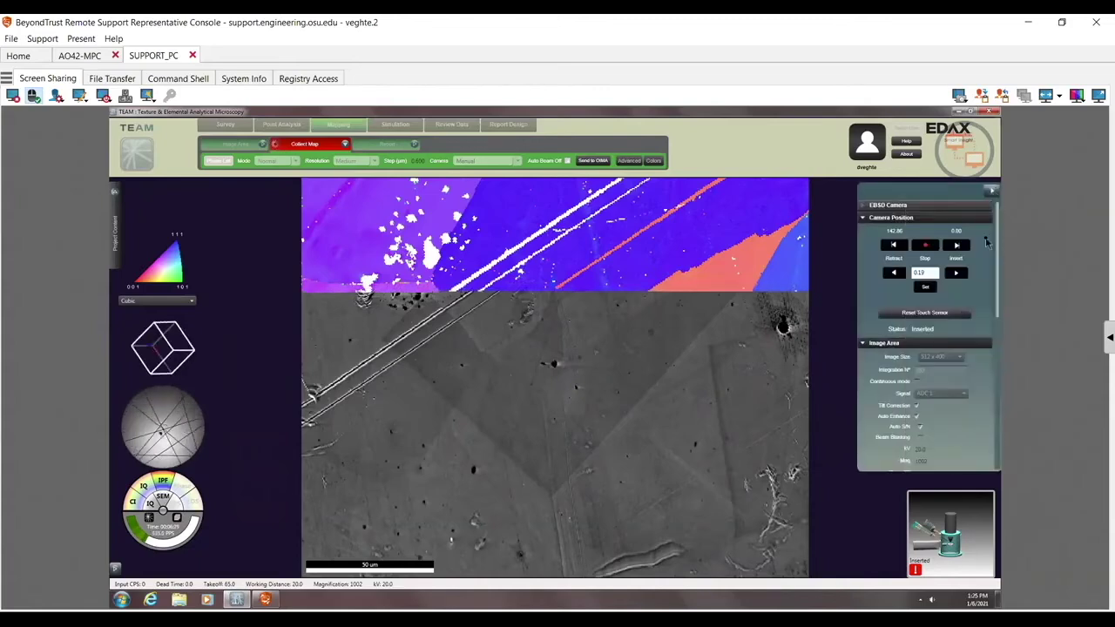
left_click(882, 206)
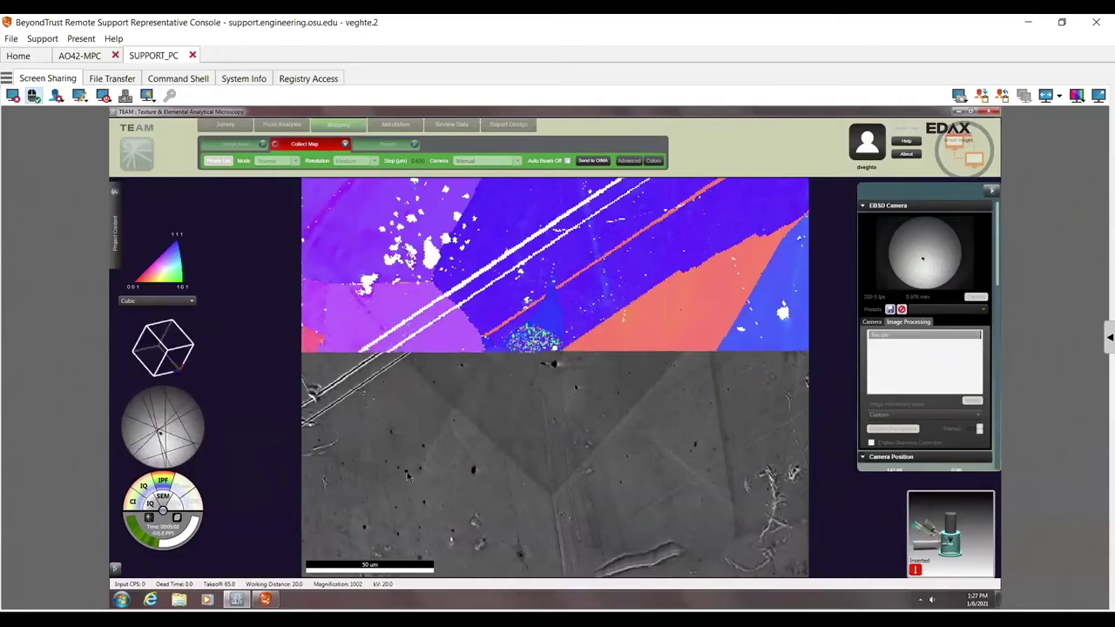
- Compare the SEM image with the IPF, IQ and CI maps of the running scan, and restore IPF with grayscale IQ
left_click(162, 486)
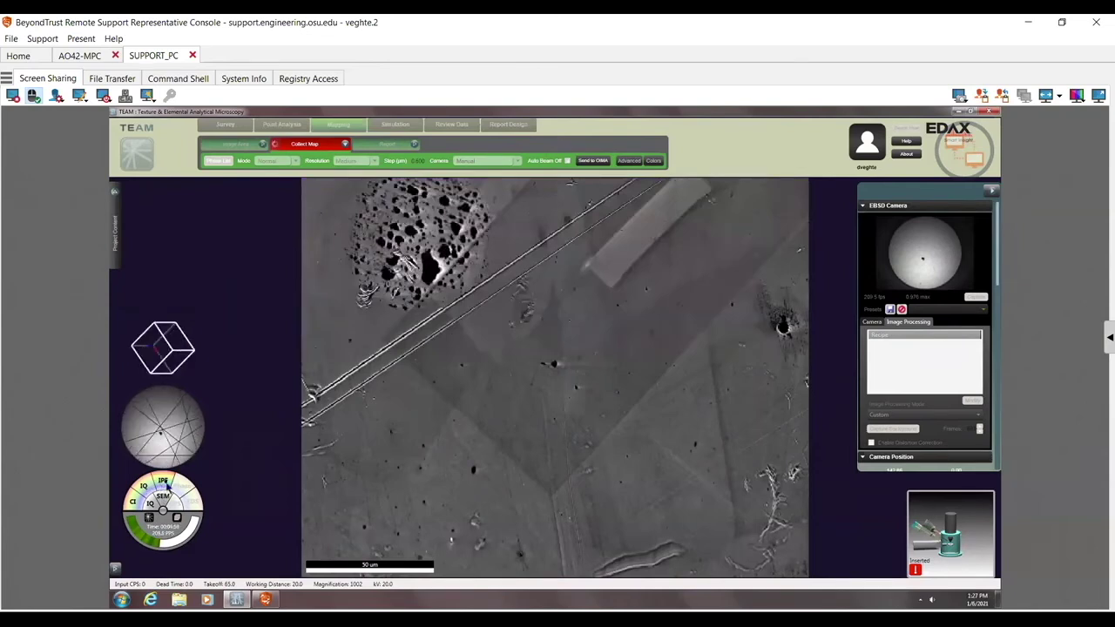
left_click(164, 485)
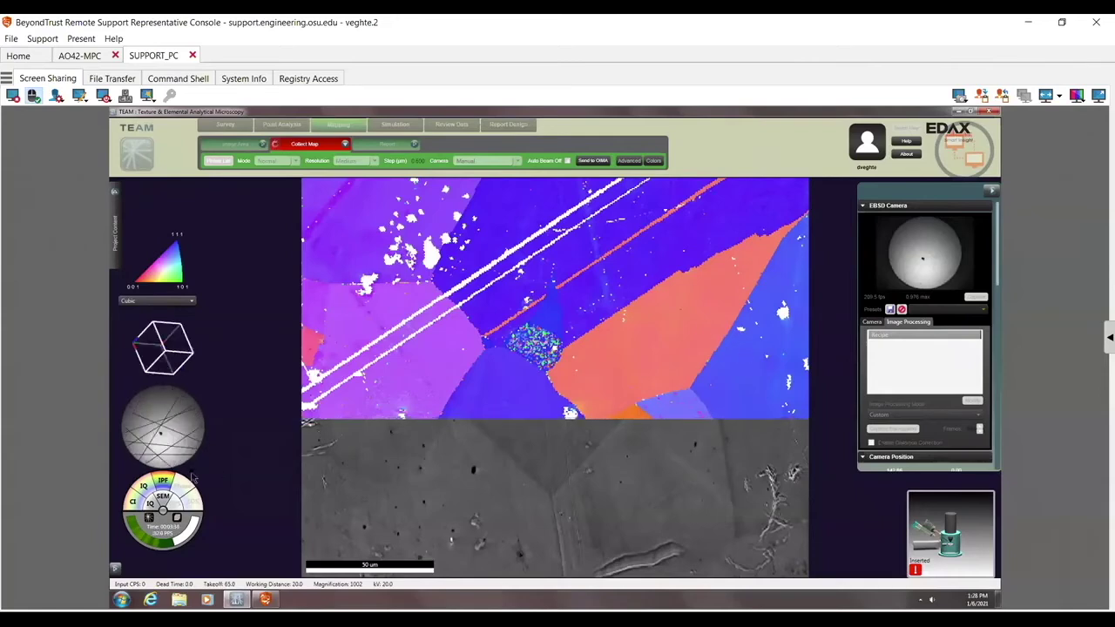
left_click(142, 492)
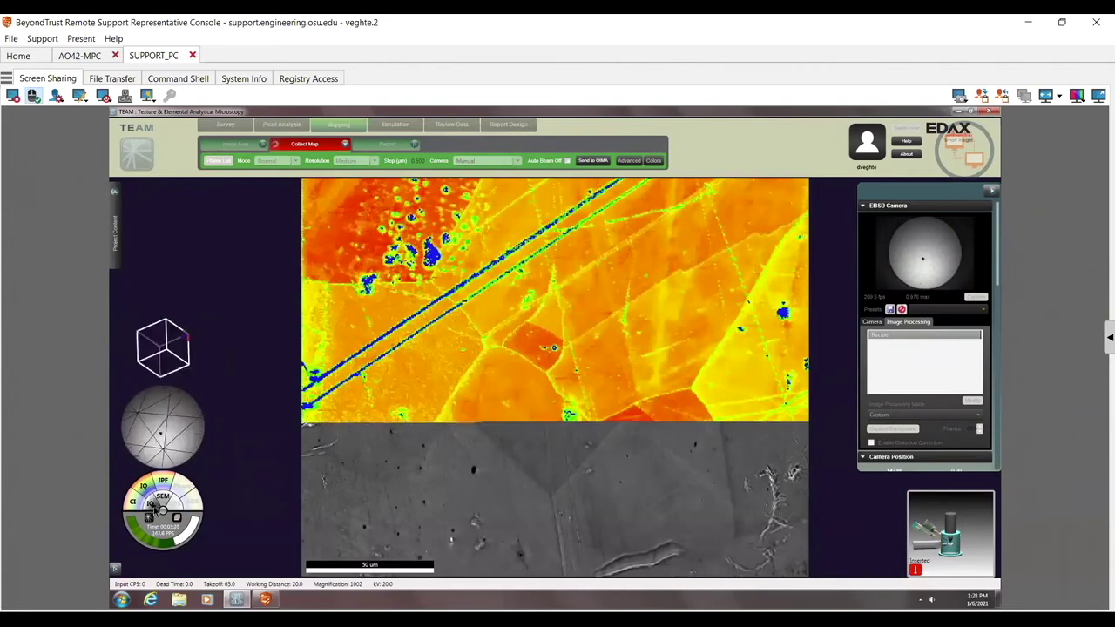
left_click(155, 510)
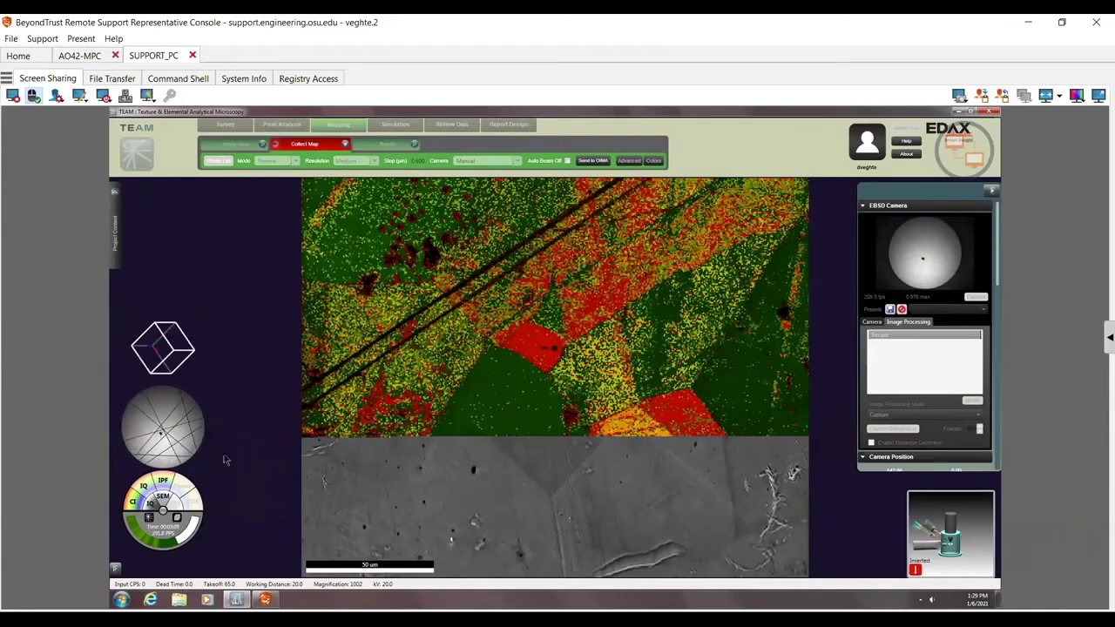
left_click(163, 482)
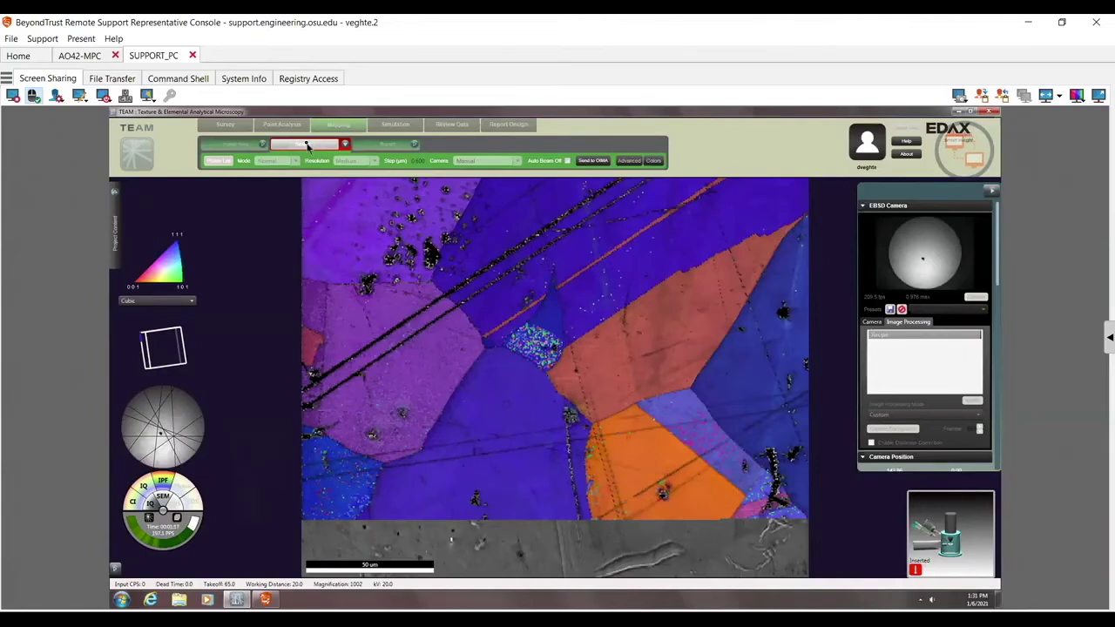
- End the map collection early, dismiss the scan summary, and finish the scan
left_click(306, 147)
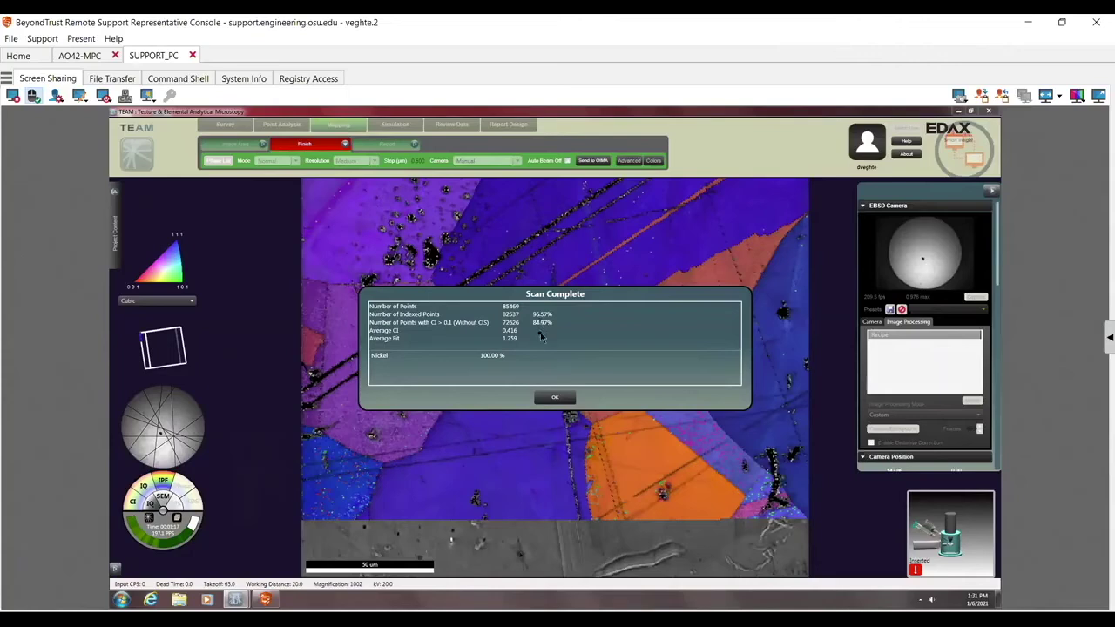
left_click(549, 399)
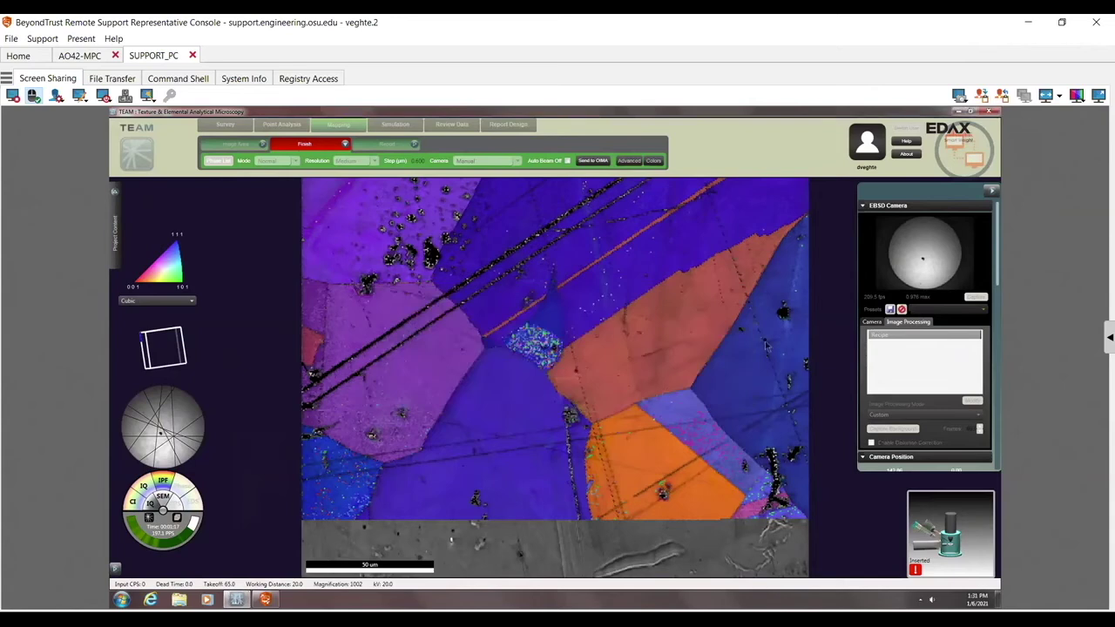
left_click(306, 145)
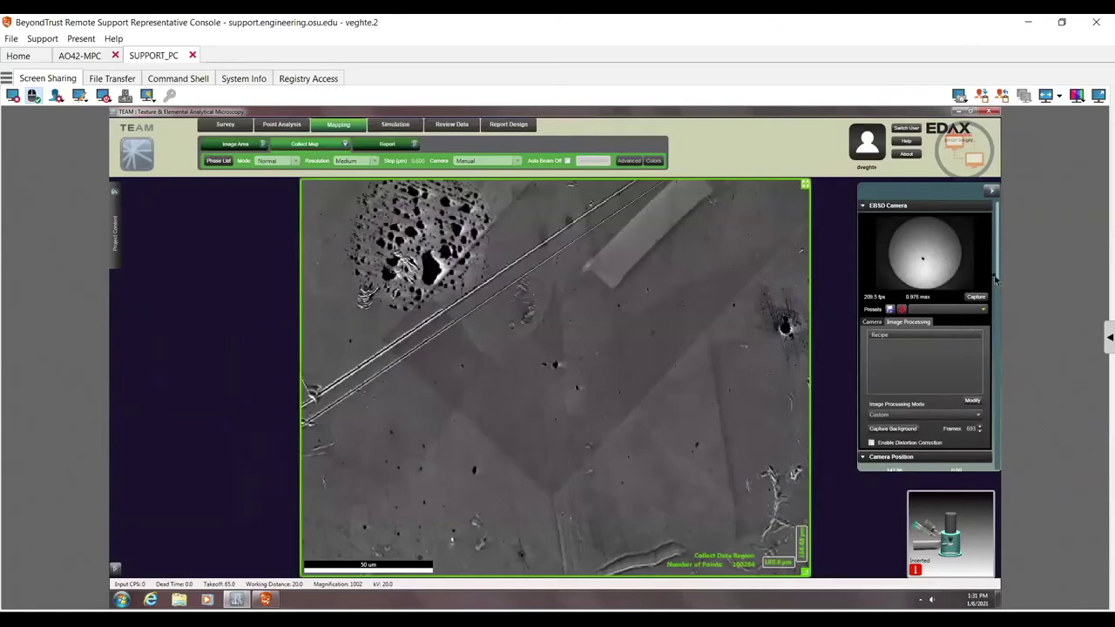
- Expand the Hough settings, review the detected peaks and bands in the full Hough display, and close it
left_click_drag(997, 275, 990, 464)
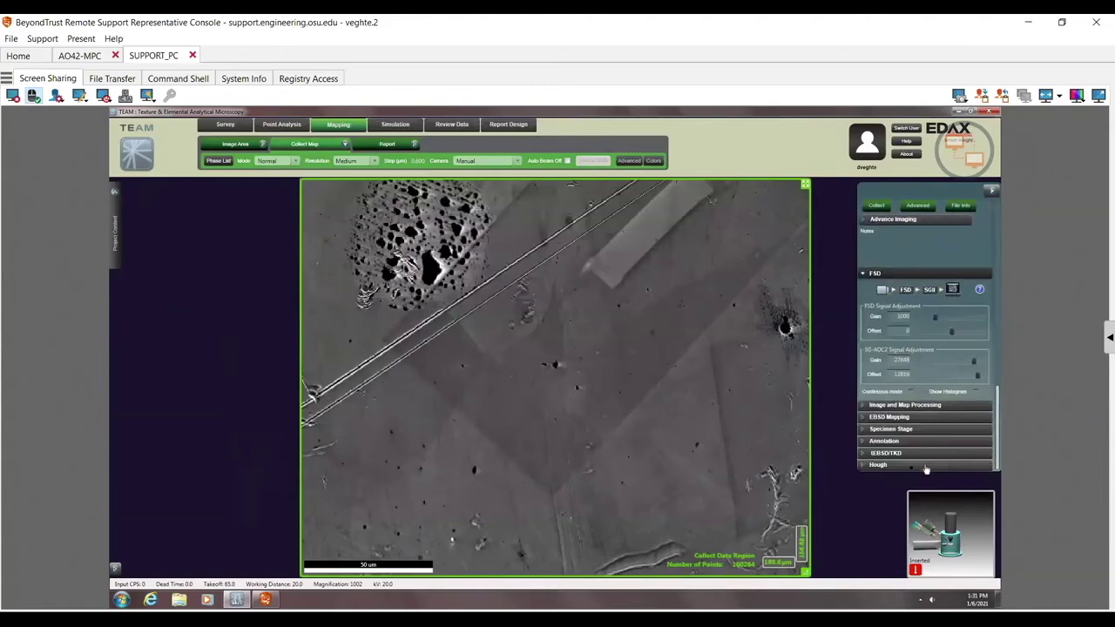
left_click(893, 466)
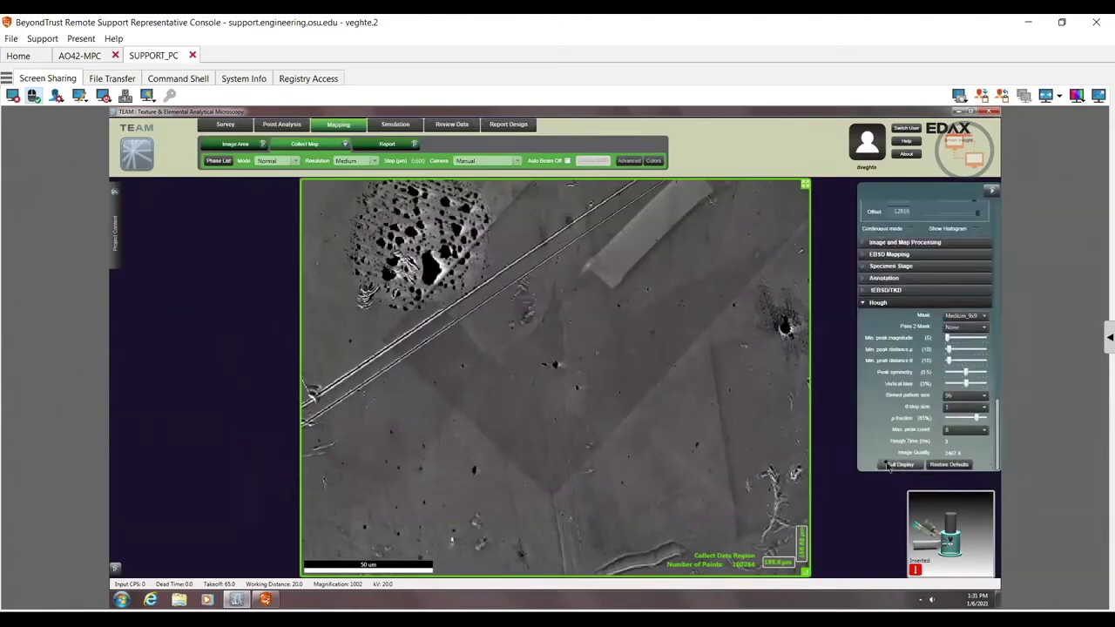
left_click(898, 465)
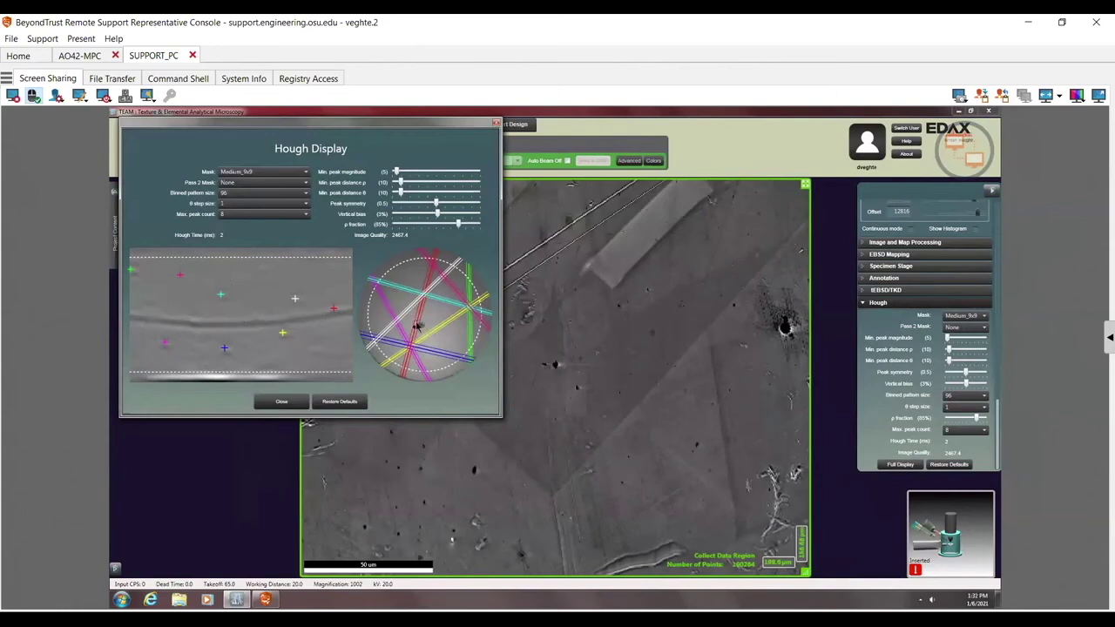
left_click(291, 404)
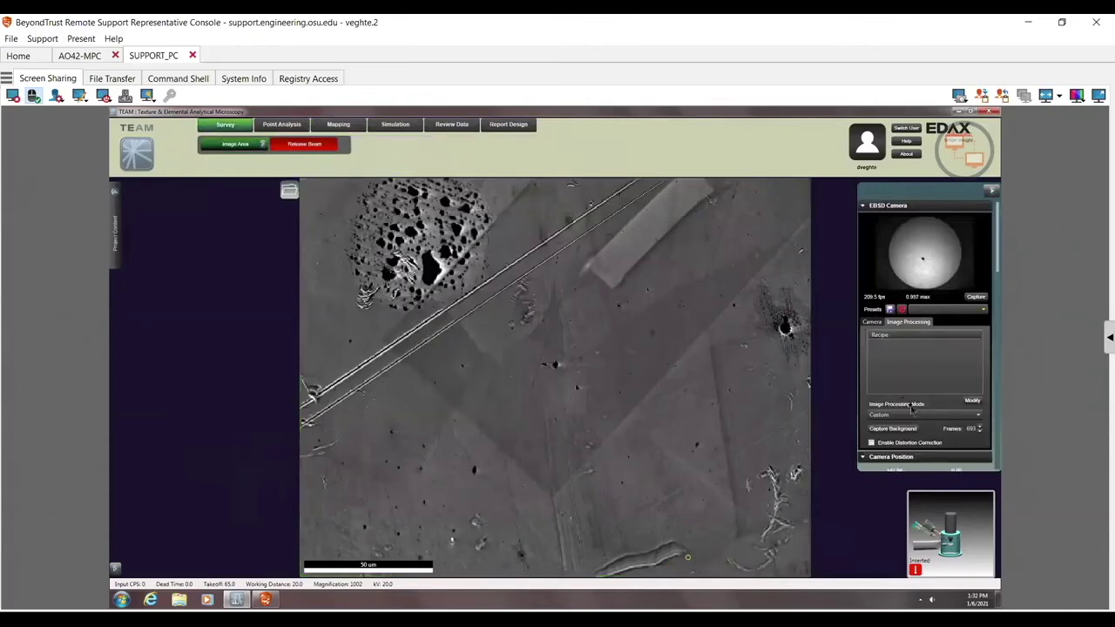
- Set the EBSD camera's image processing mode to Standard
left_click(897, 433)
left_click(912, 416)
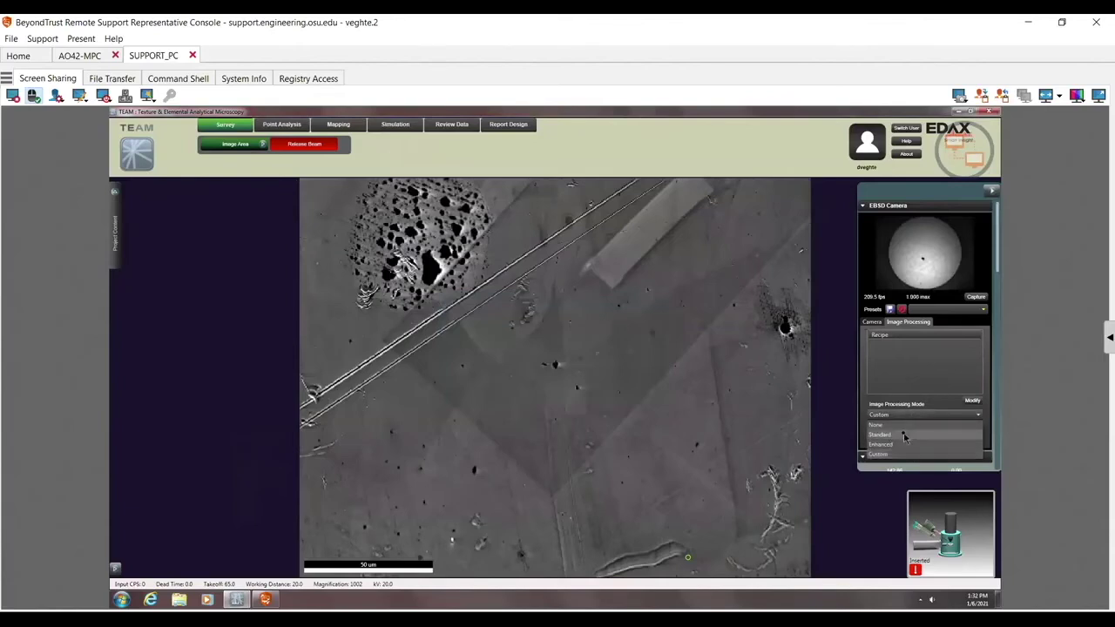
left_click(906, 434)
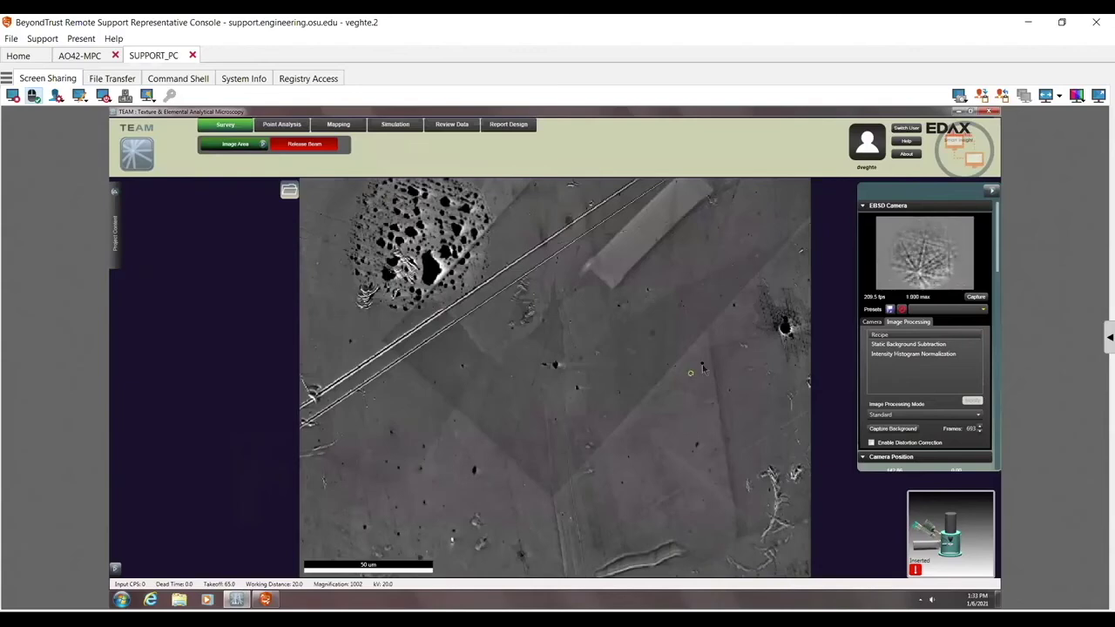
- Open the indexed pattern window and toggle the indexing solution overlay off and back on to compare it with the bands
double_click(937, 268)
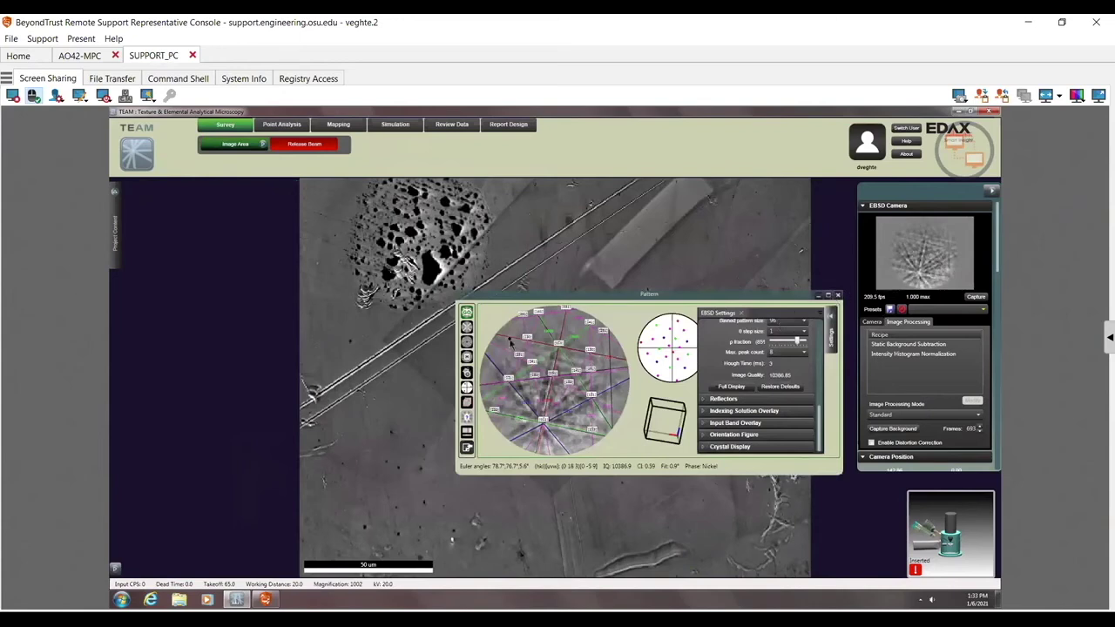
left_click(468, 327)
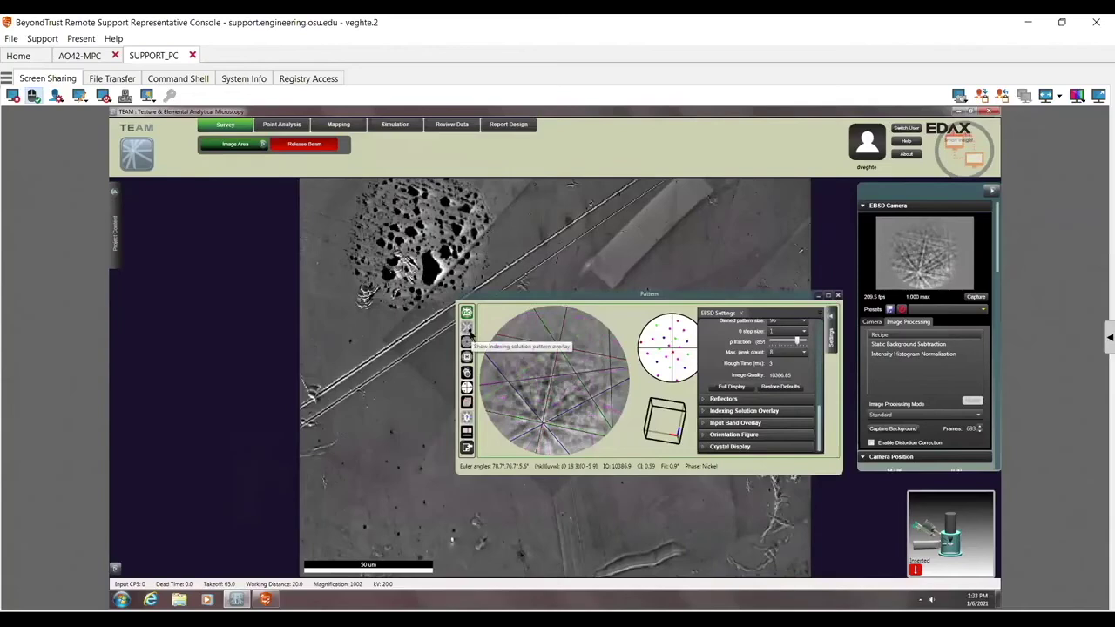
left_click(468, 329)
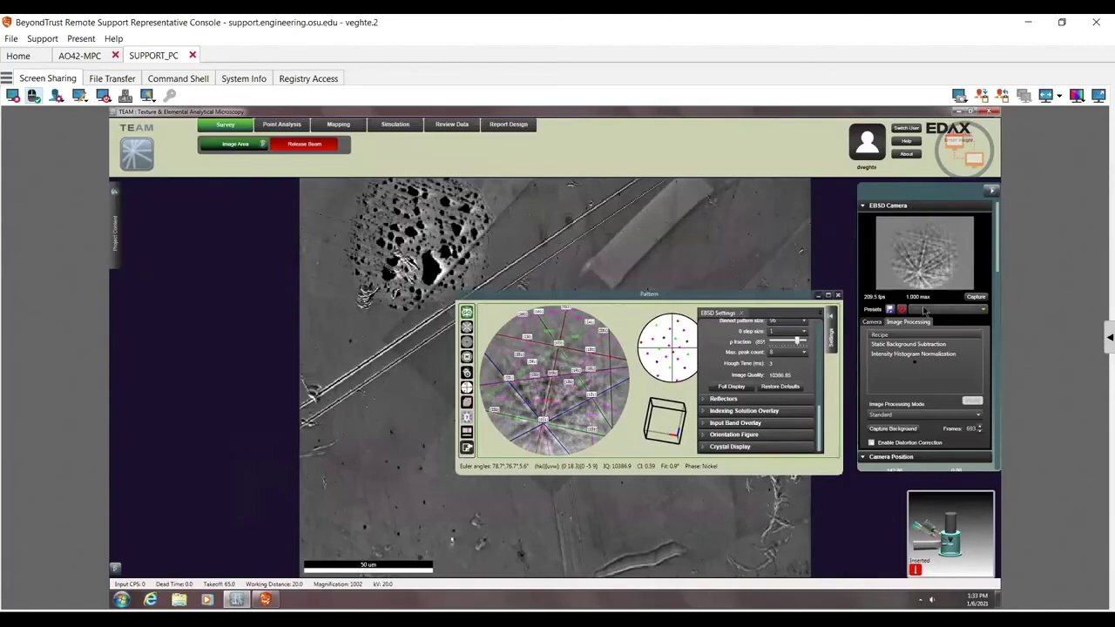
- Set the image processing mode to None, capture and index the unprocessed pattern, and close the pattern window
left_click(906, 418)
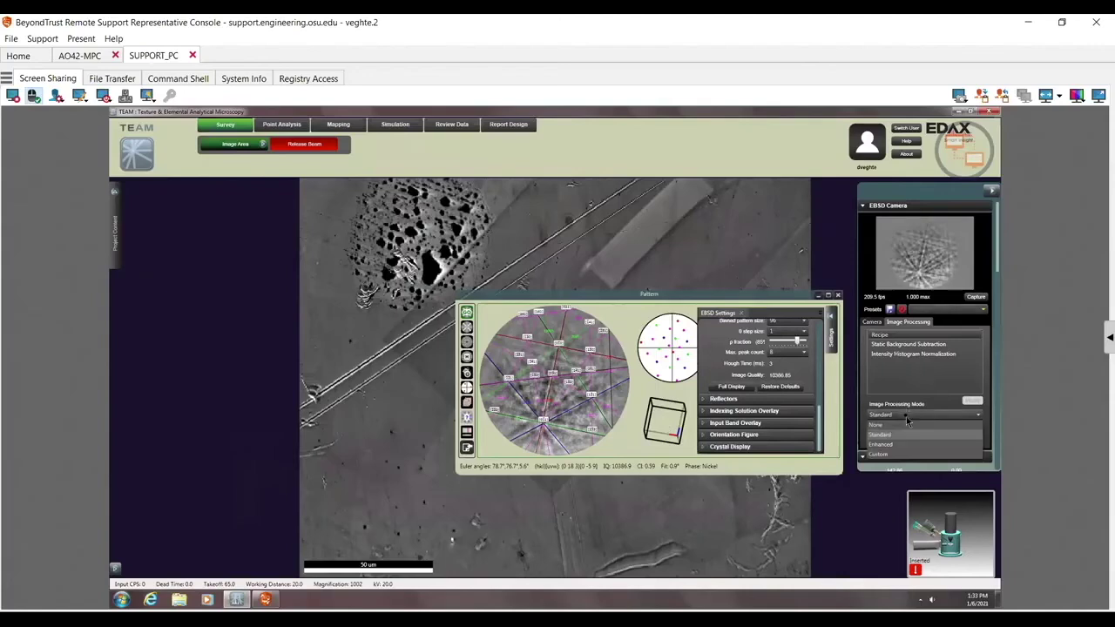
left_click(891, 426)
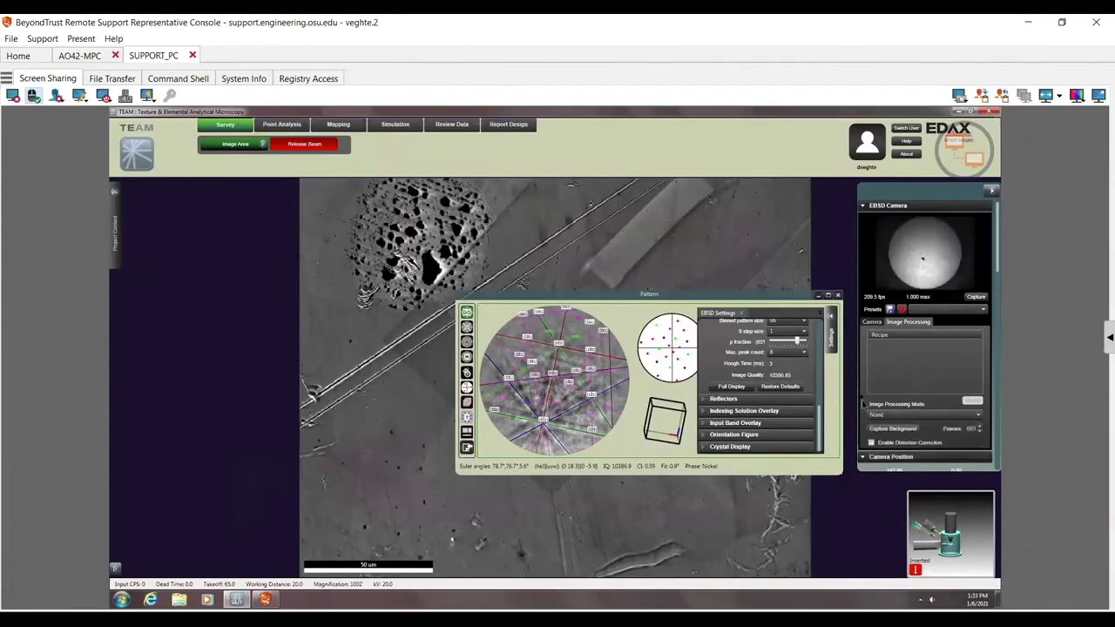
left_click(975, 297)
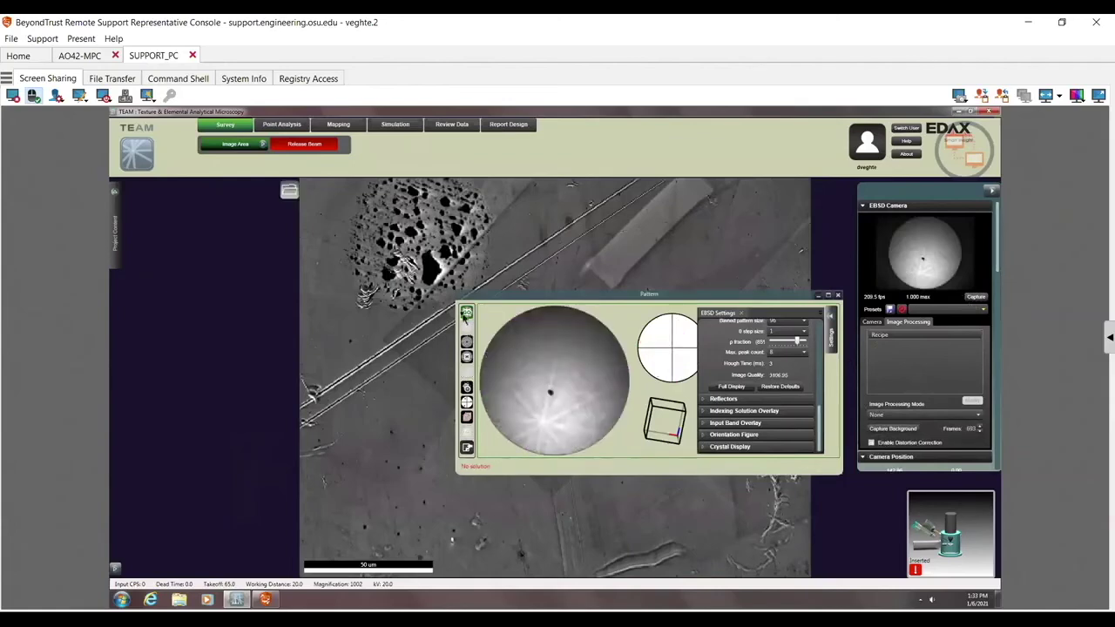
left_click(467, 313)
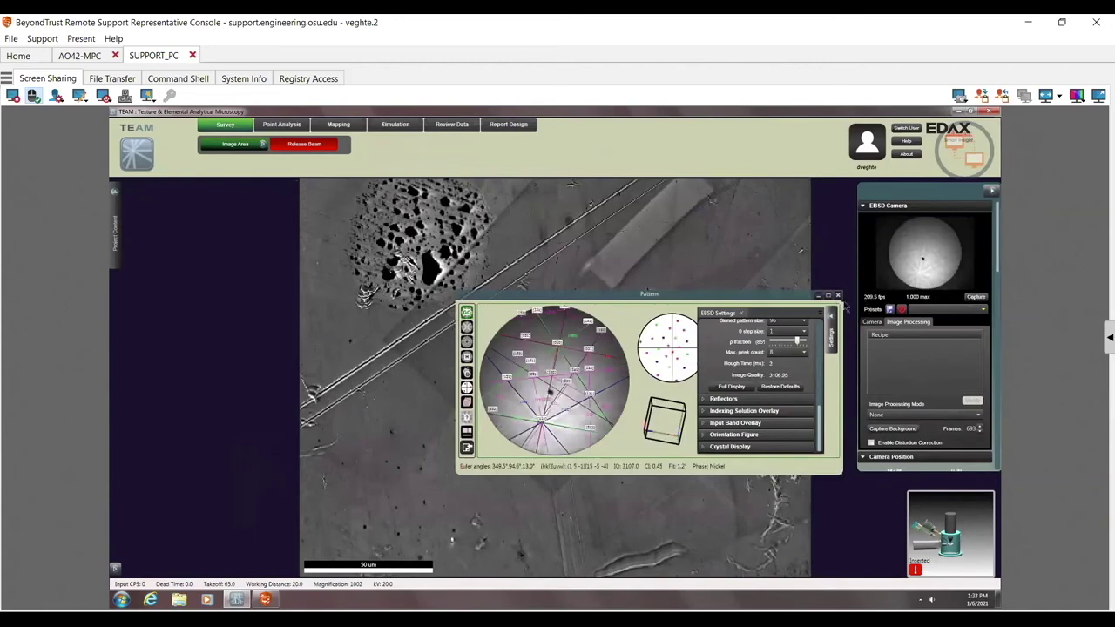
left_click(838, 296)
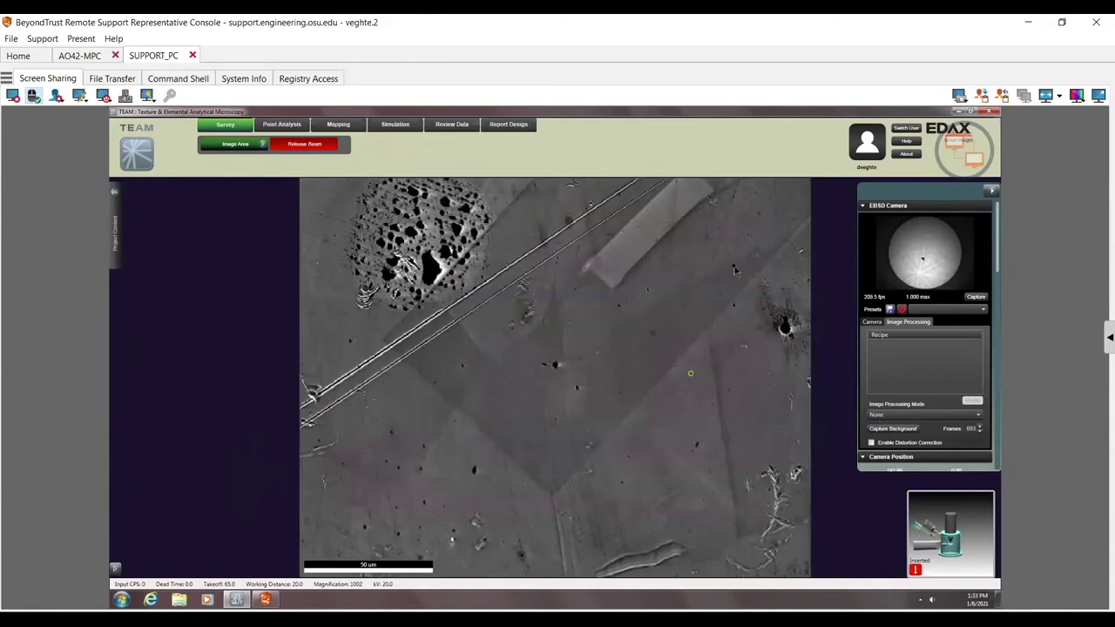
- Release the beam and set the EBSD image processing mode to Standard
left_click(307, 144)
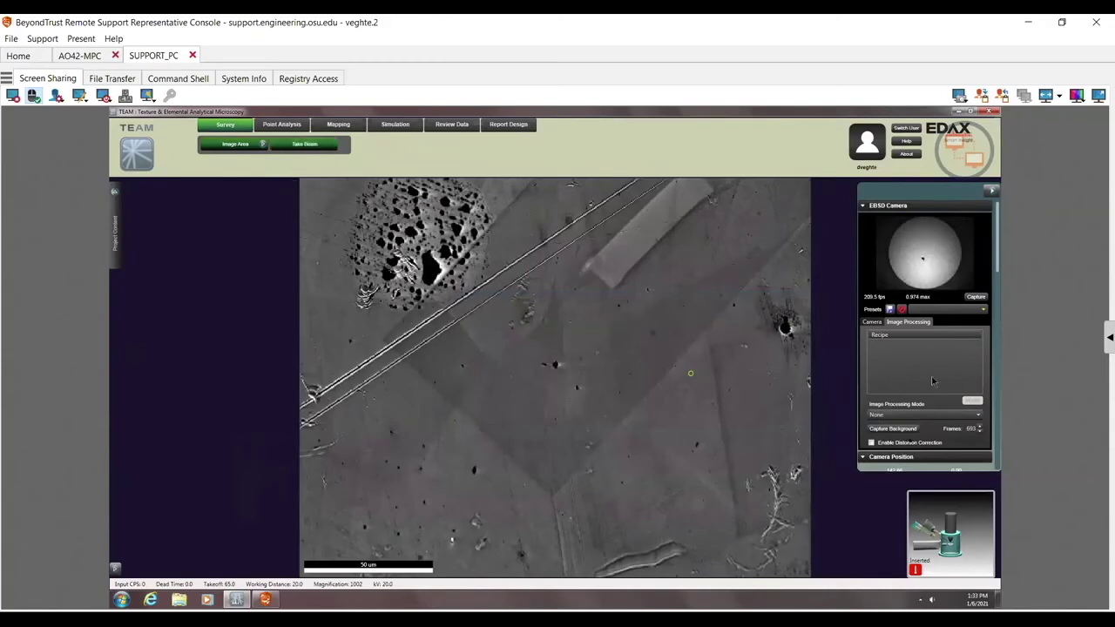
left_click(903, 430)
left_click(905, 416)
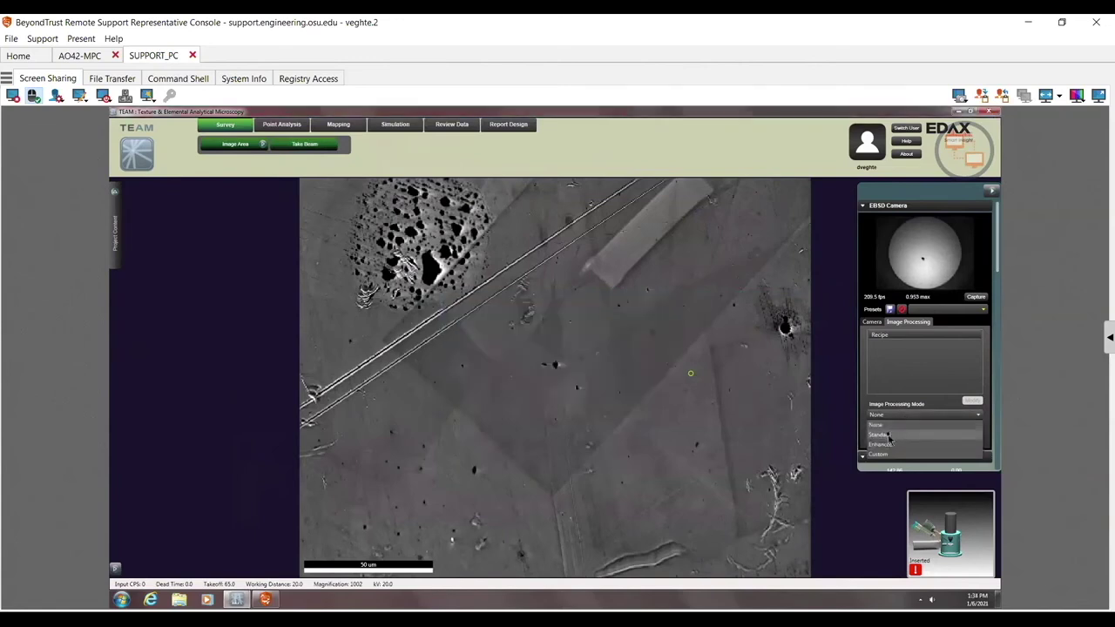
left_click(888, 436)
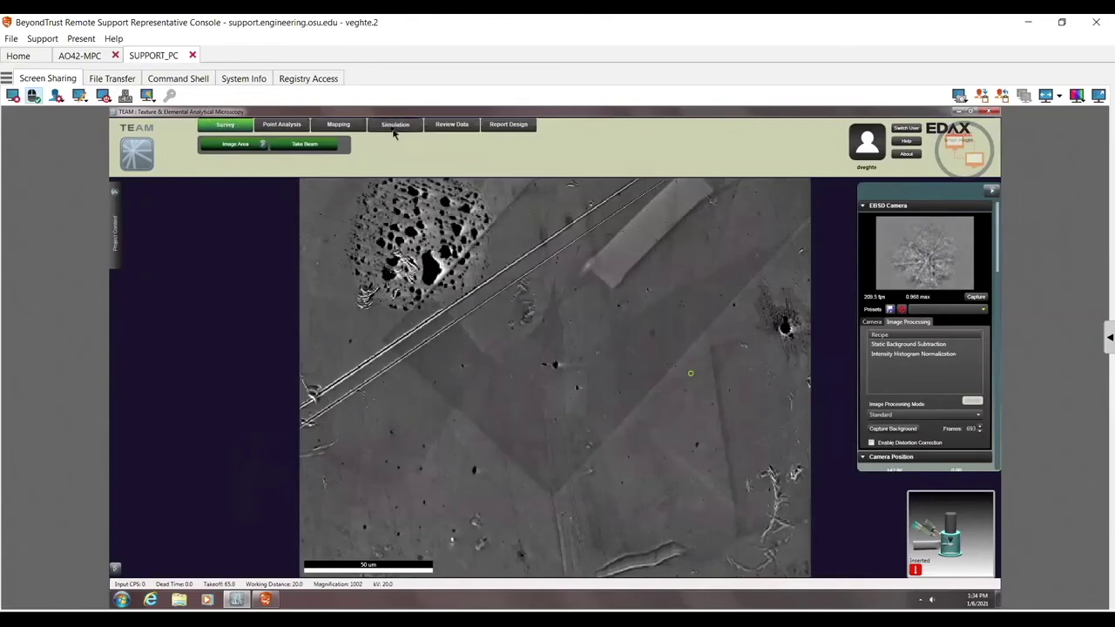
- Rotate the nickel crystal in the EBSD orientation simulation and adjust its Euler angles to φ1 151, Φ 68 and φ2 194
left_click(393, 128)
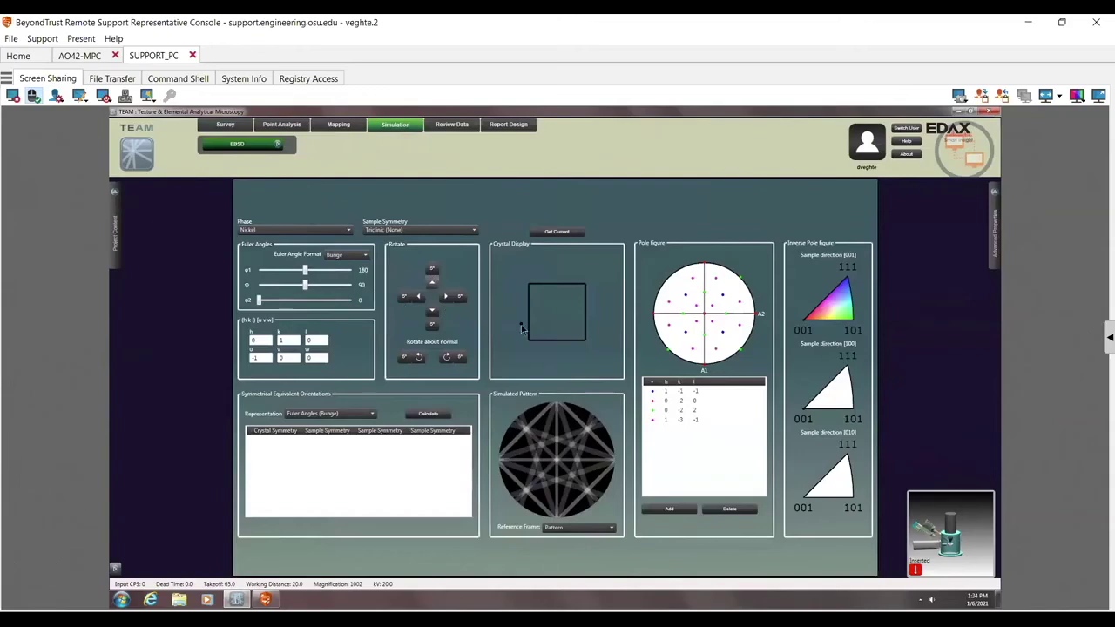
left_click_drag(566, 300, 535, 347)
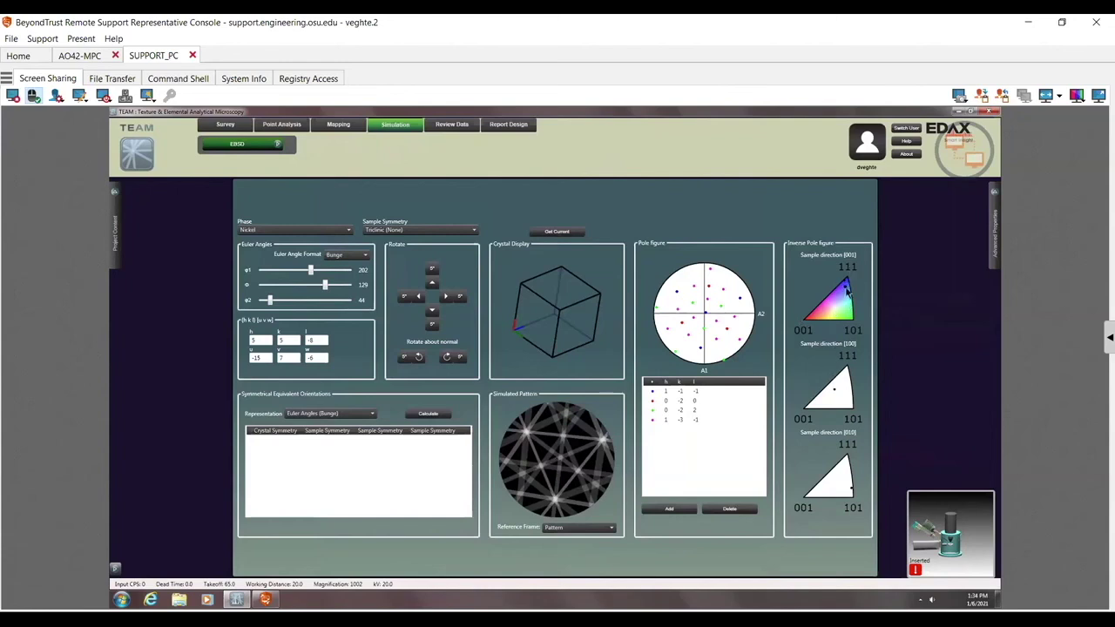
left_click_drag(562, 317, 565, 343)
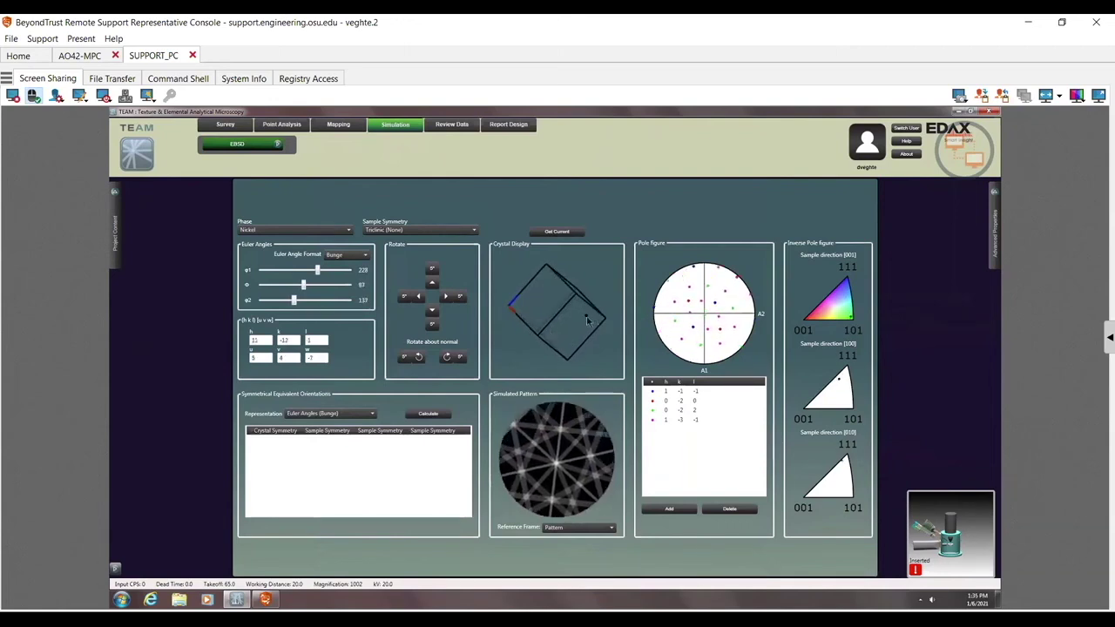
left_click_drag(570, 312, 547, 312)
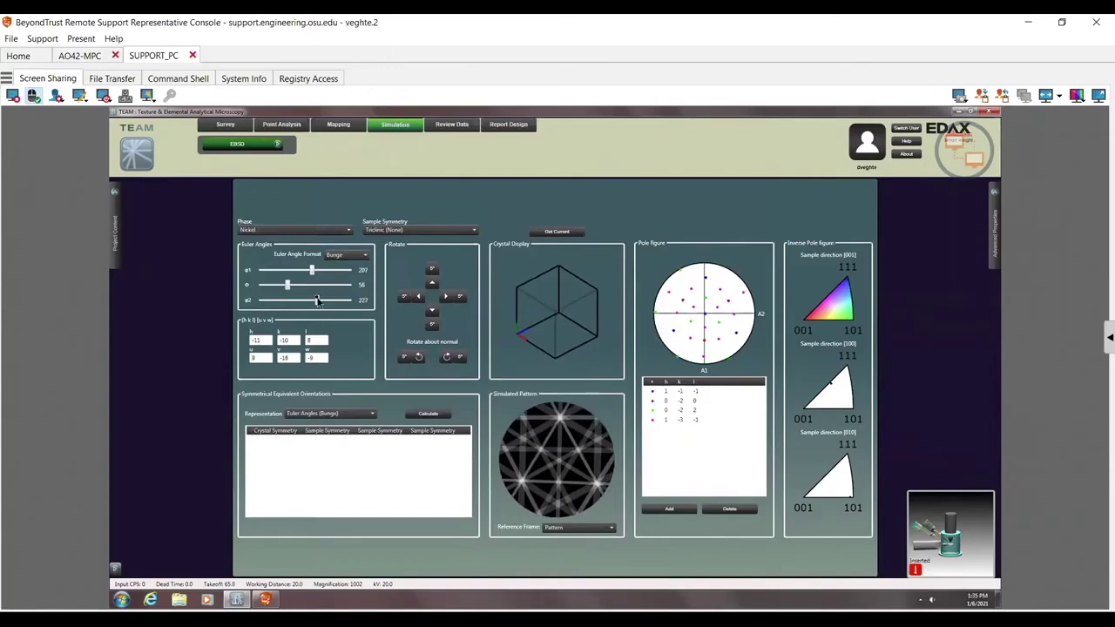
mouse_move(328, 301)
left_mouse_down()
mouse_move(340, 298)
mouse_move(308, 304)
left_mouse_up()
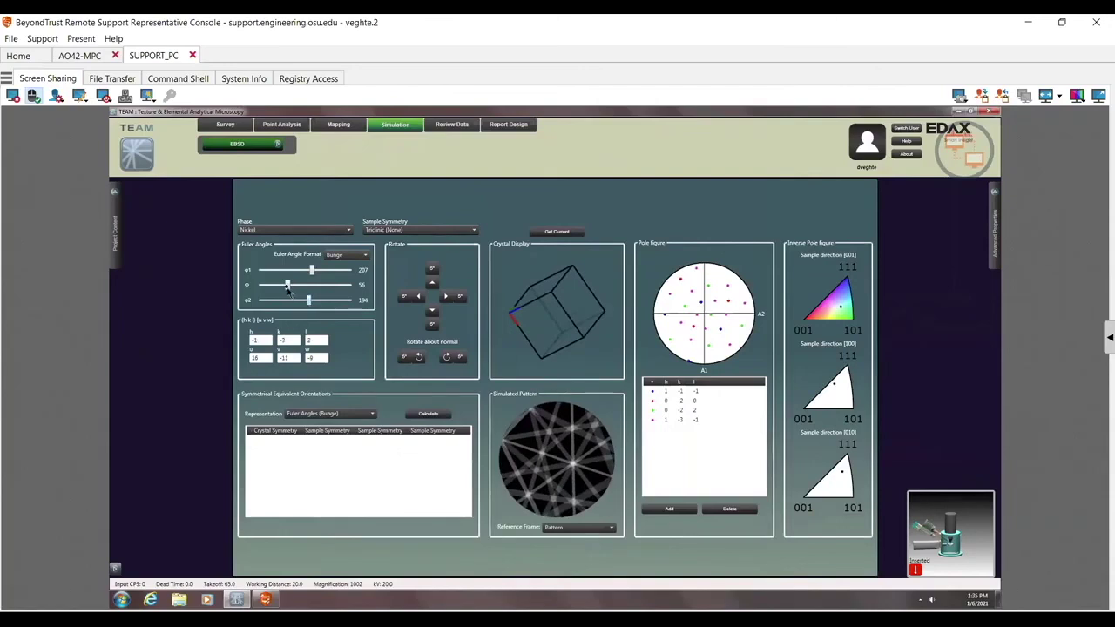
mouse_move(288, 290)
left_mouse_down()
mouse_move(305, 288)
mouse_move(271, 299)
mouse_move(297, 275)
left_mouse_up()
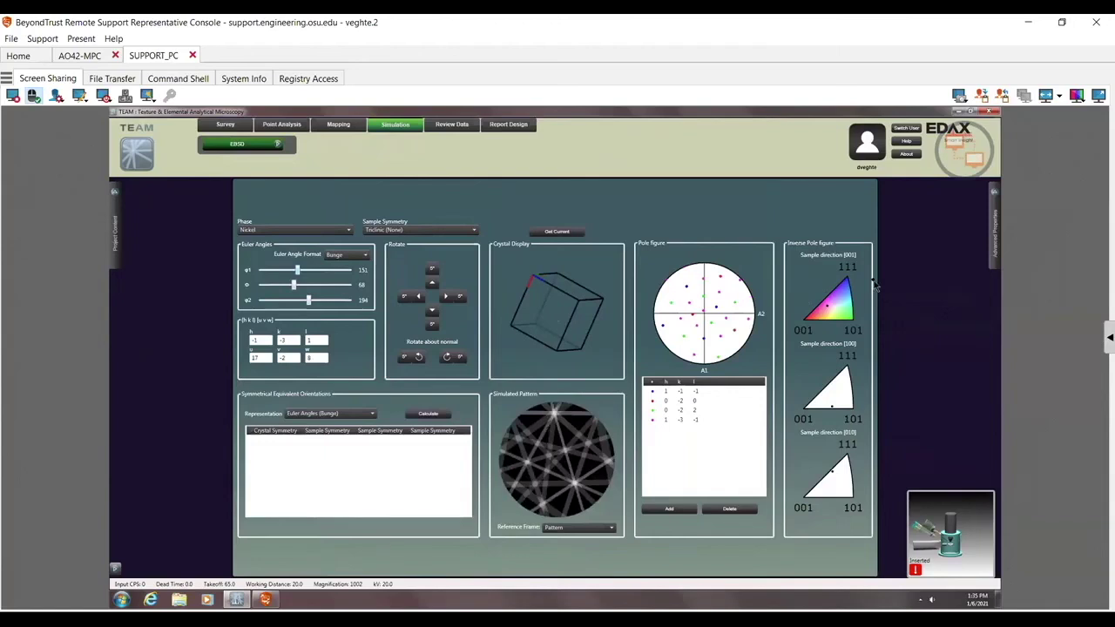
- Show the EBSD simulation types and switch from Orientation to the Confidence Index simulation
left_click(277, 146)
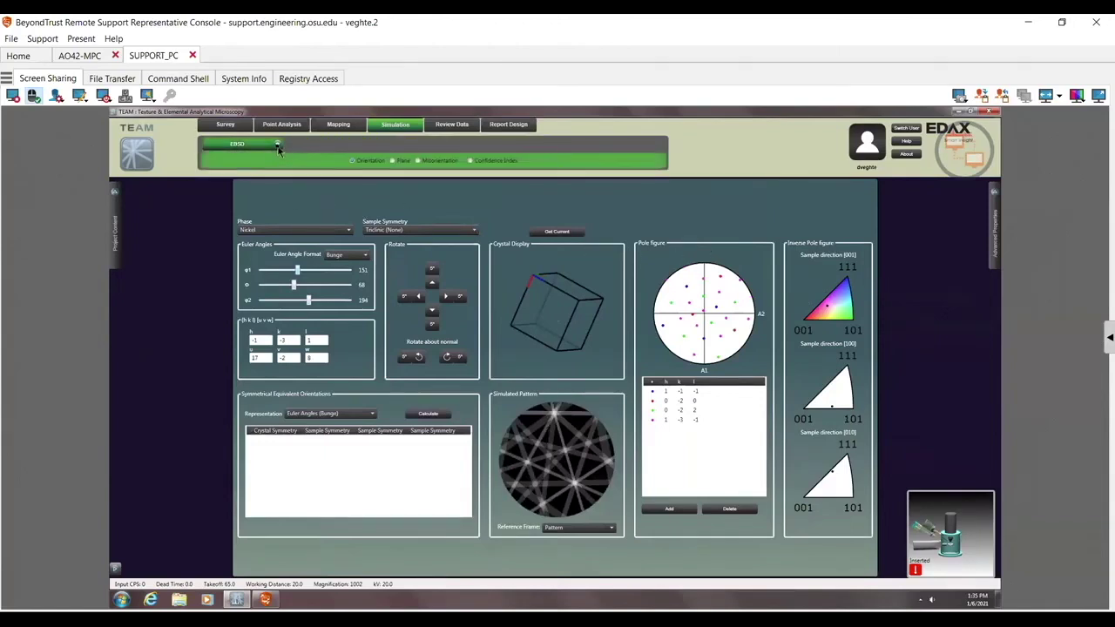
left_click(420, 161)
left_click(472, 161)
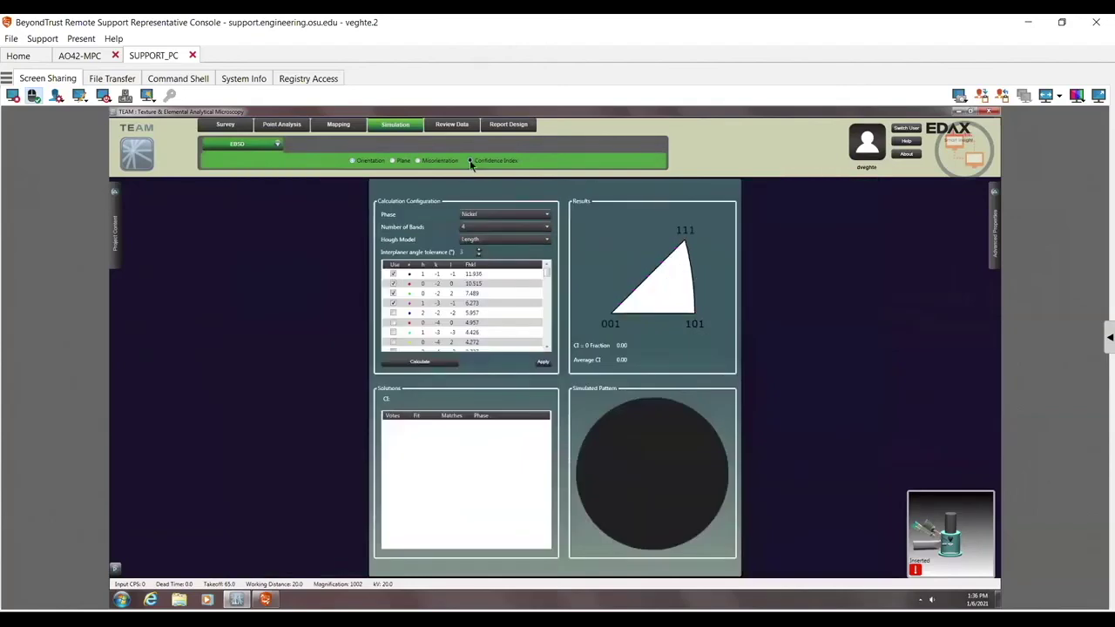
- Set the number of bands to 8 with the Length Hough model and calculate nickel's confidence index
left_click(479, 228)
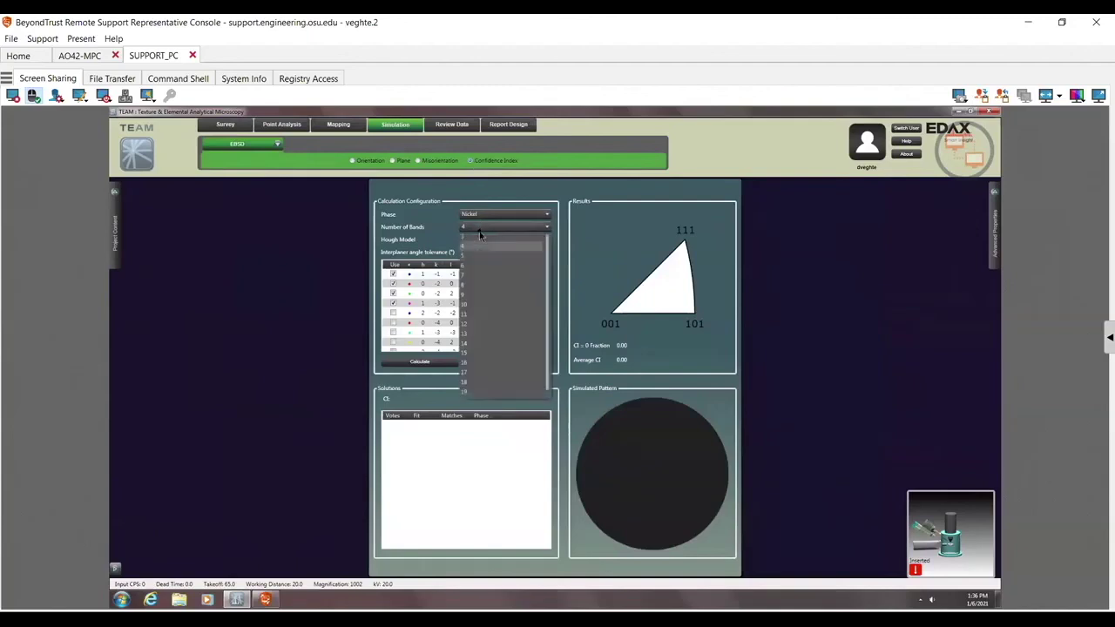
left_click(473, 287)
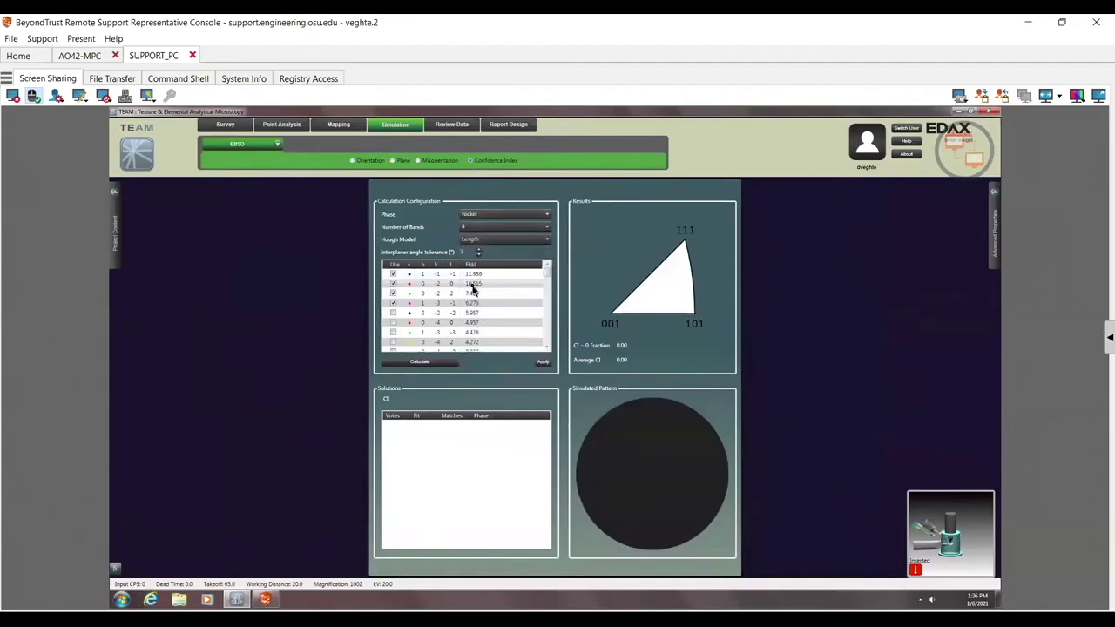
left_click(471, 241)
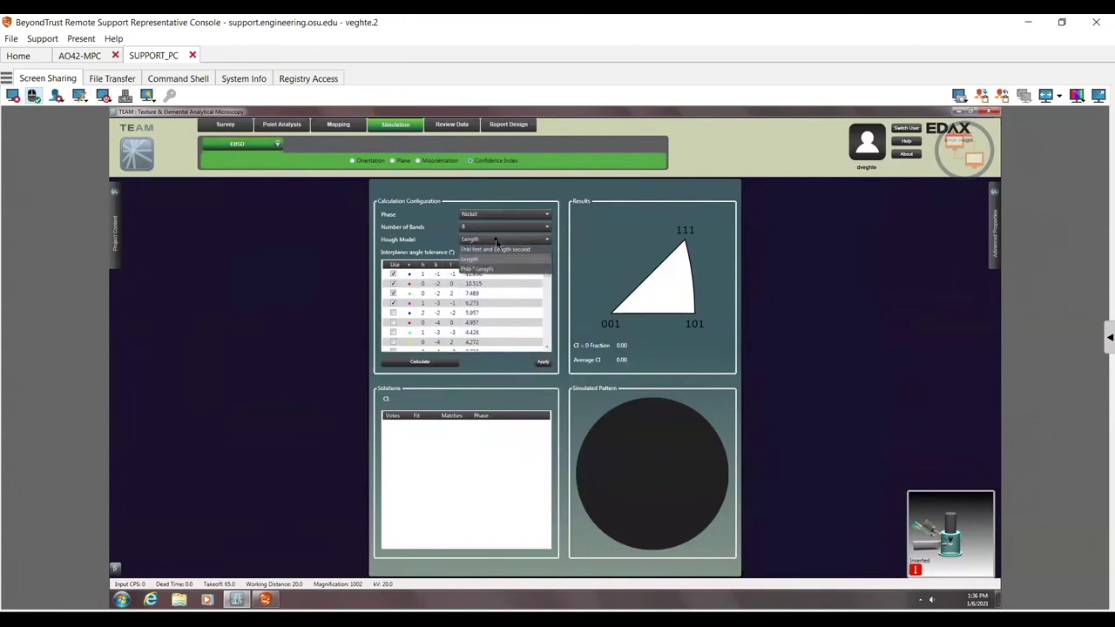
left_click(497, 243)
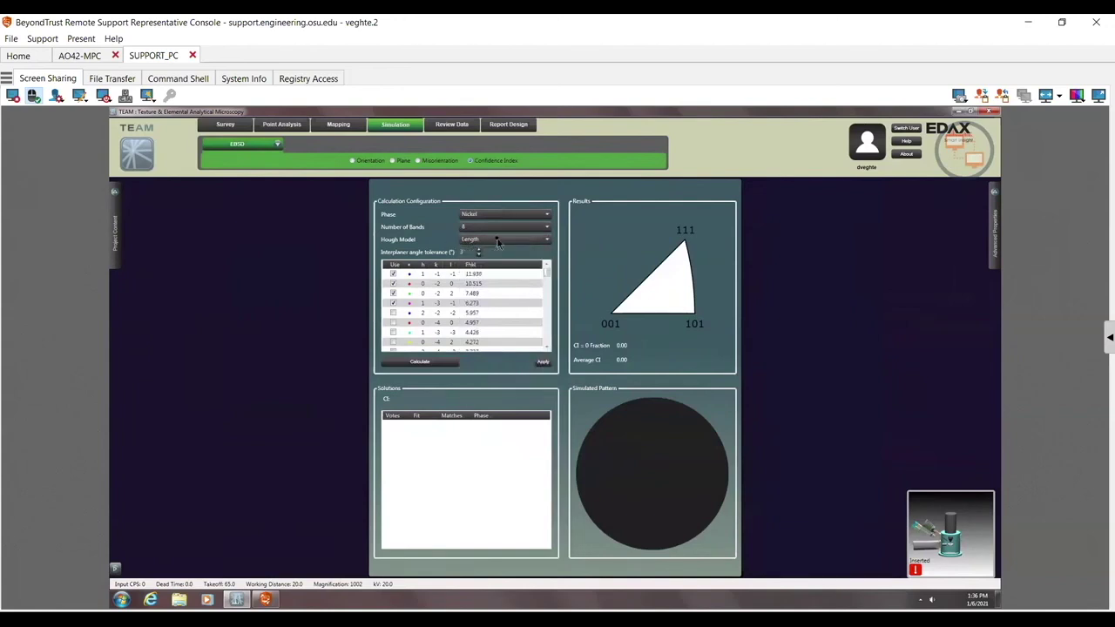
left_click(417, 363)
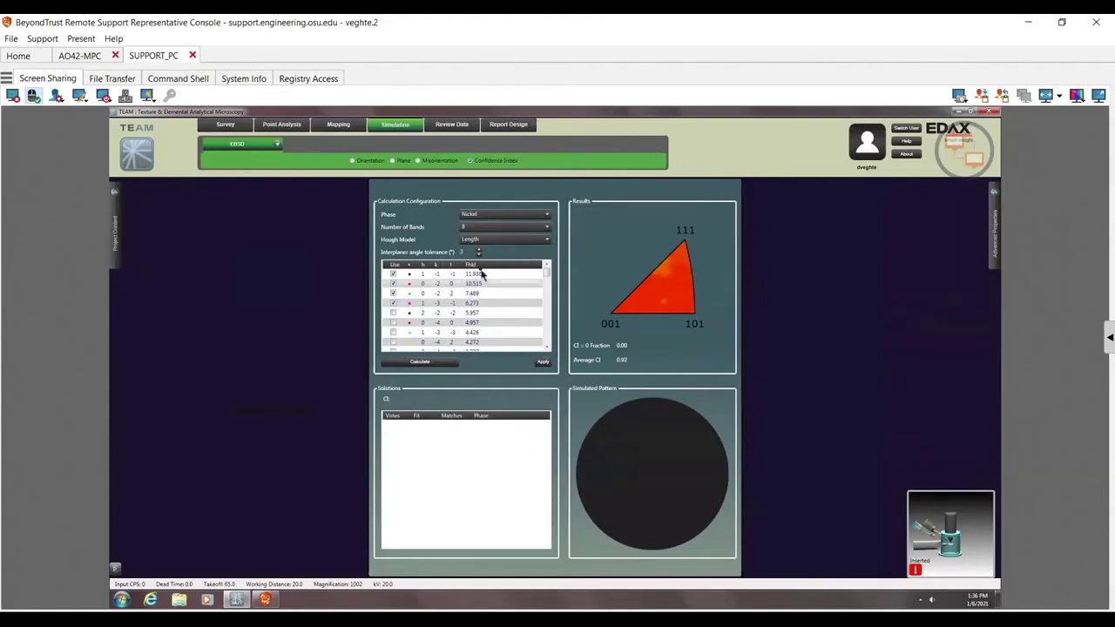
- Set the number of bands to 6 and recalculate the confidence index for nickel
left_click(472, 228)
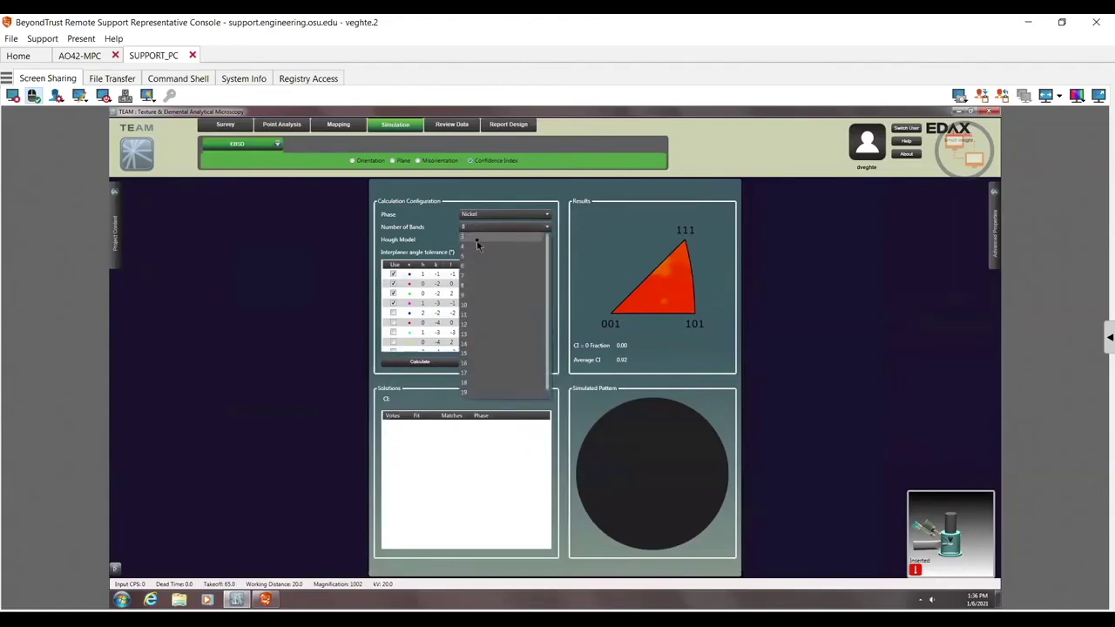
left_click(478, 271)
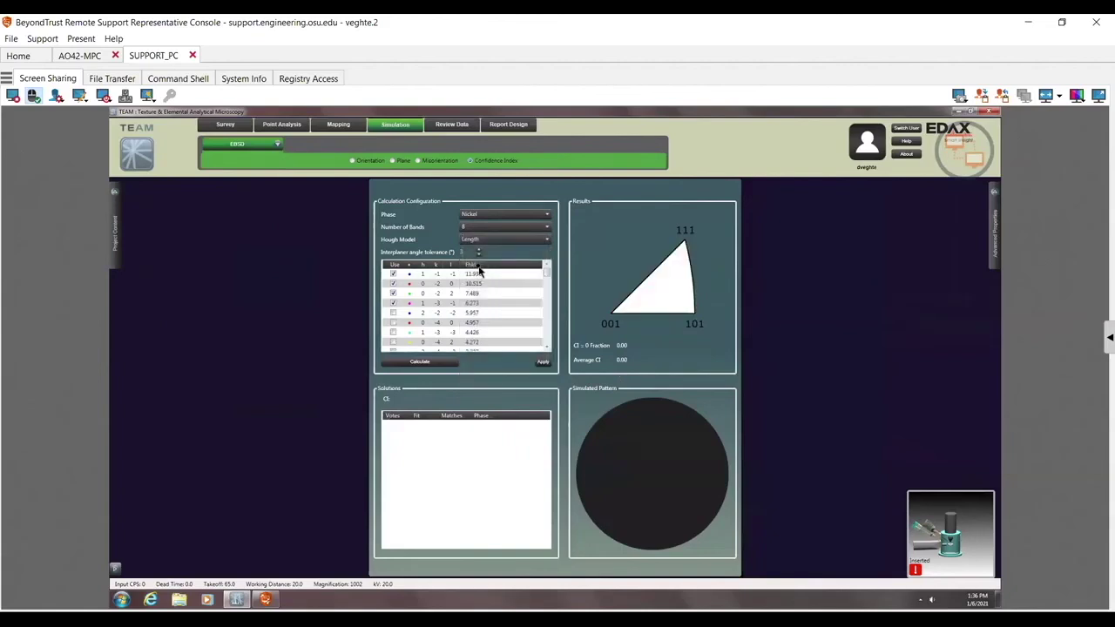
left_click(427, 362)
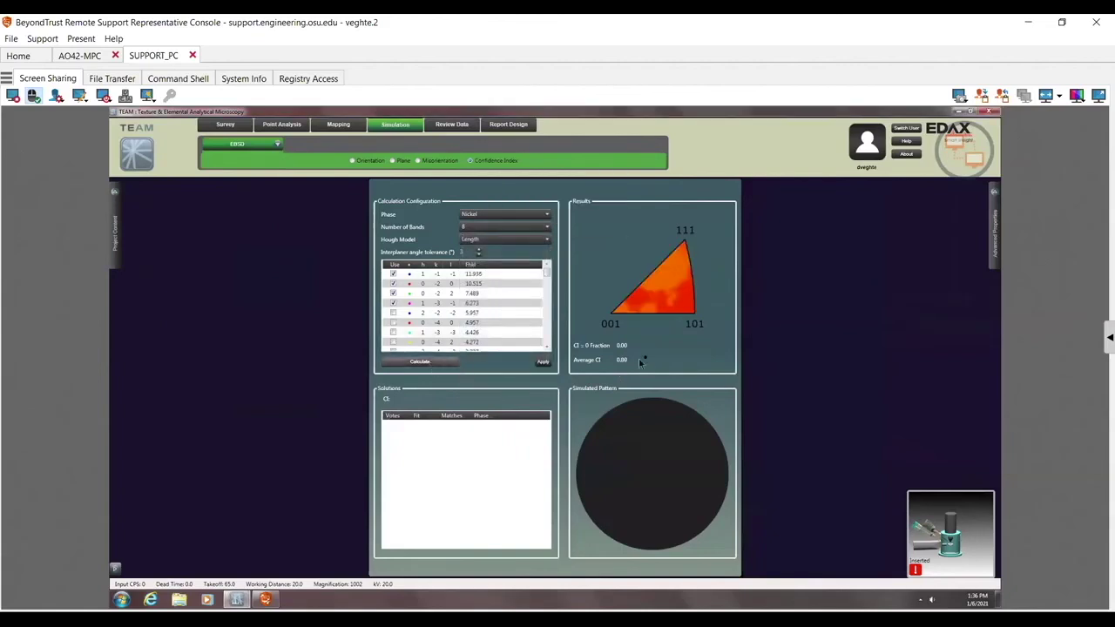
- Set the number of bands to 4 and recalculate the confidence index for nickel
left_click(481, 228)
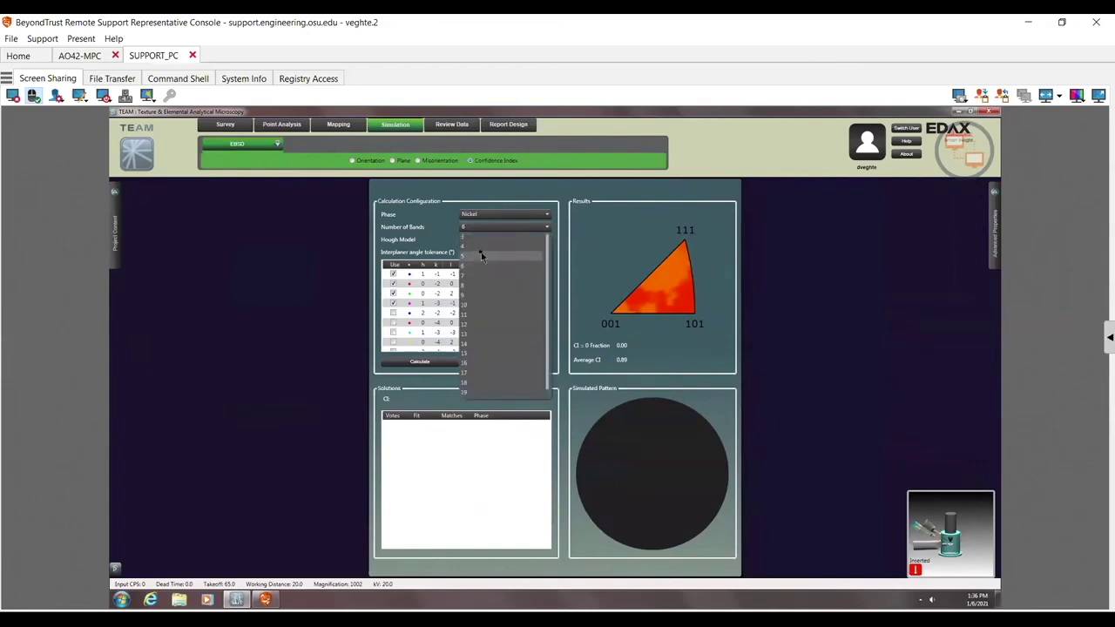
left_click(480, 248)
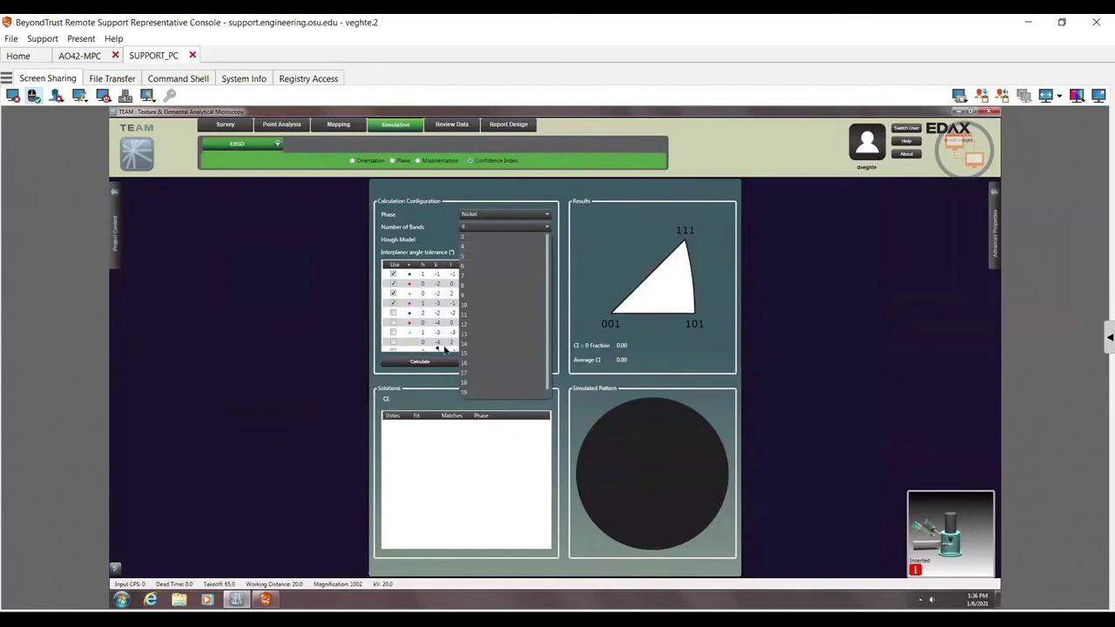
left_click(440, 364)
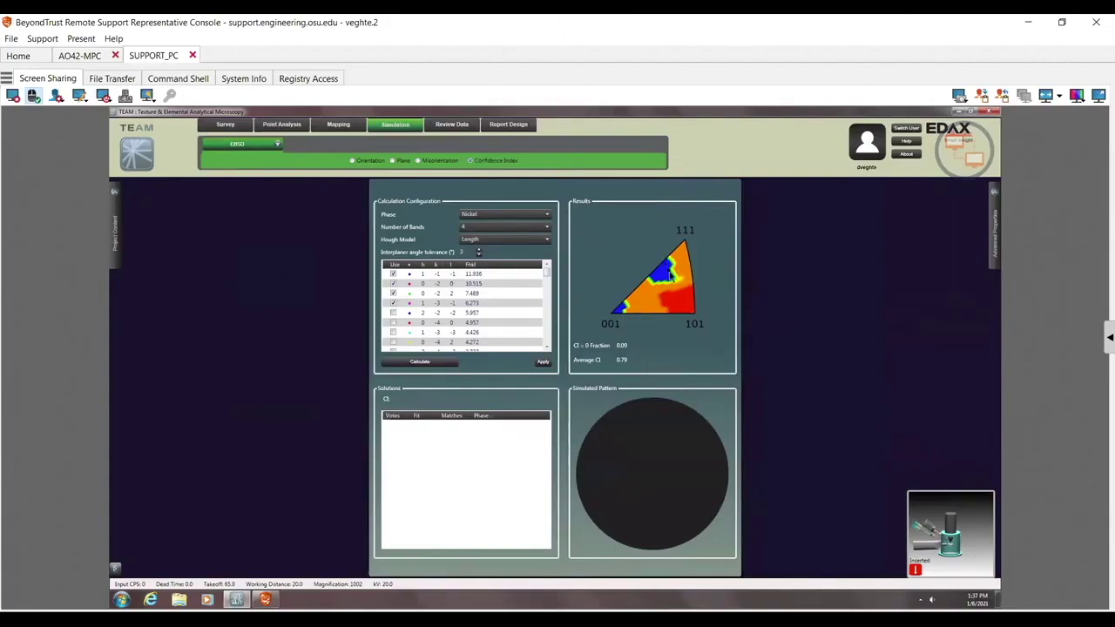
- Set the number of bands to 5 and recalculate nickel's confidence index
left_click(469, 228)
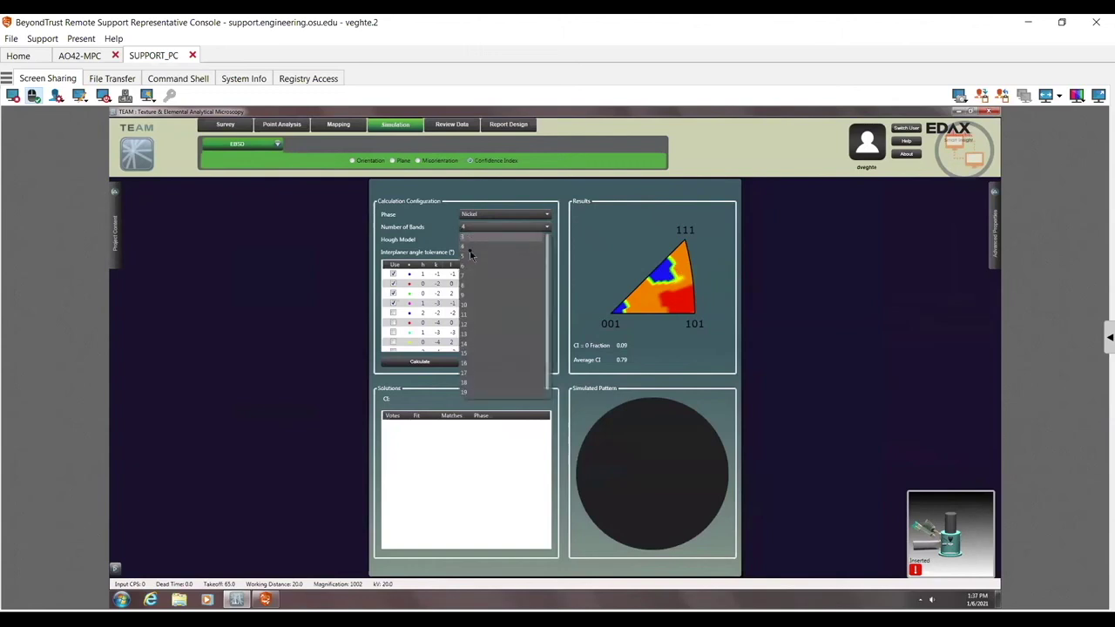
left_click(470, 257)
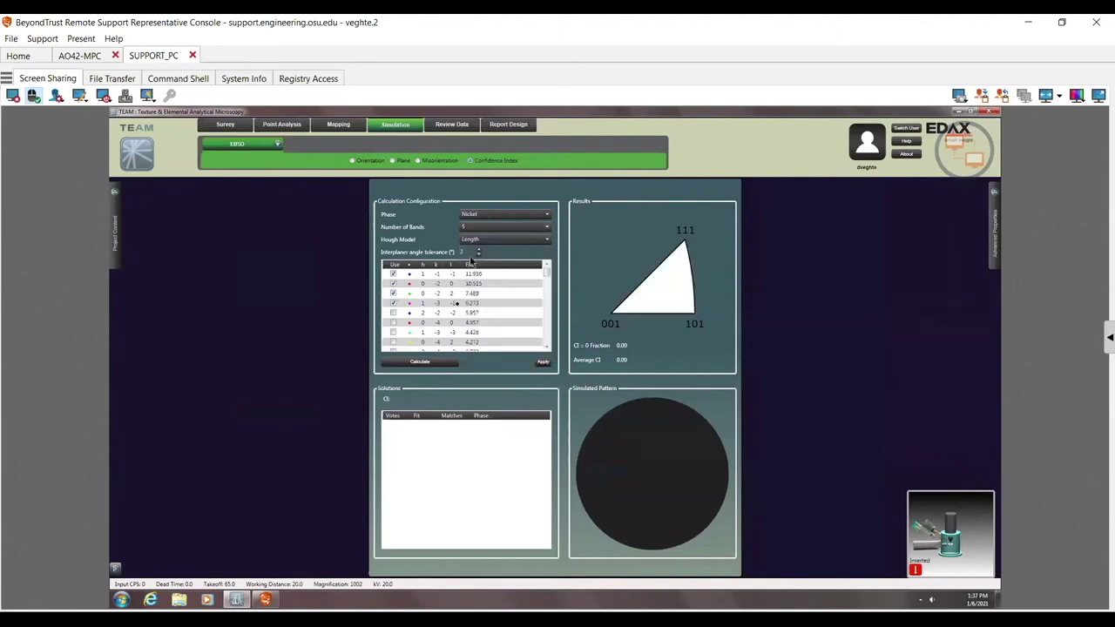
left_click(431, 368)
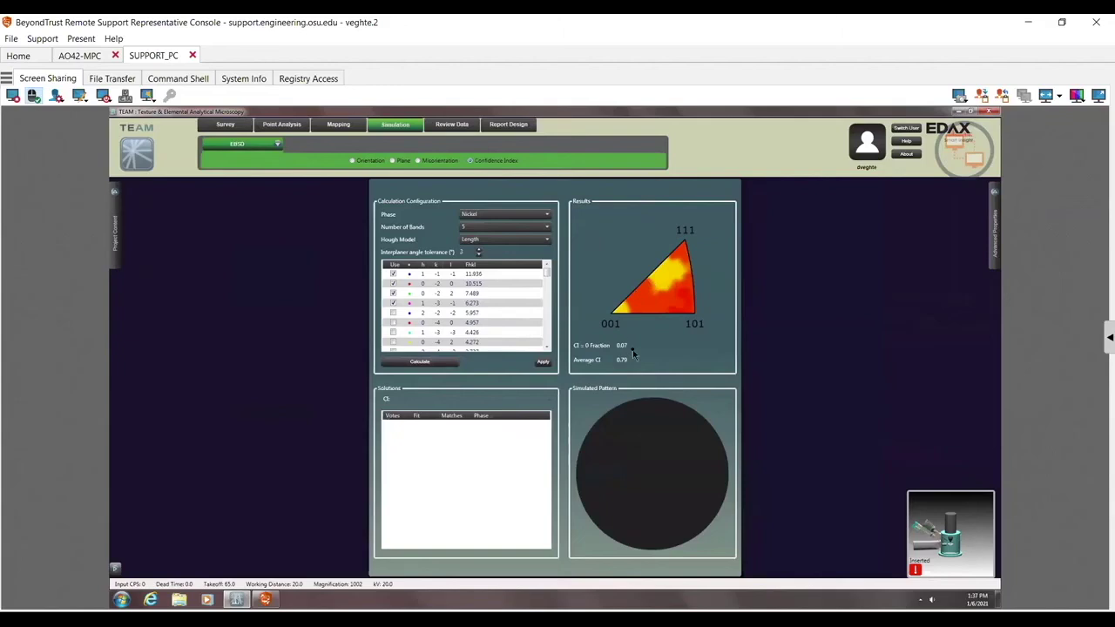
- Search the phase database for "fer" and add Ferrite to the EBSD active phase list
left_click(116, 196)
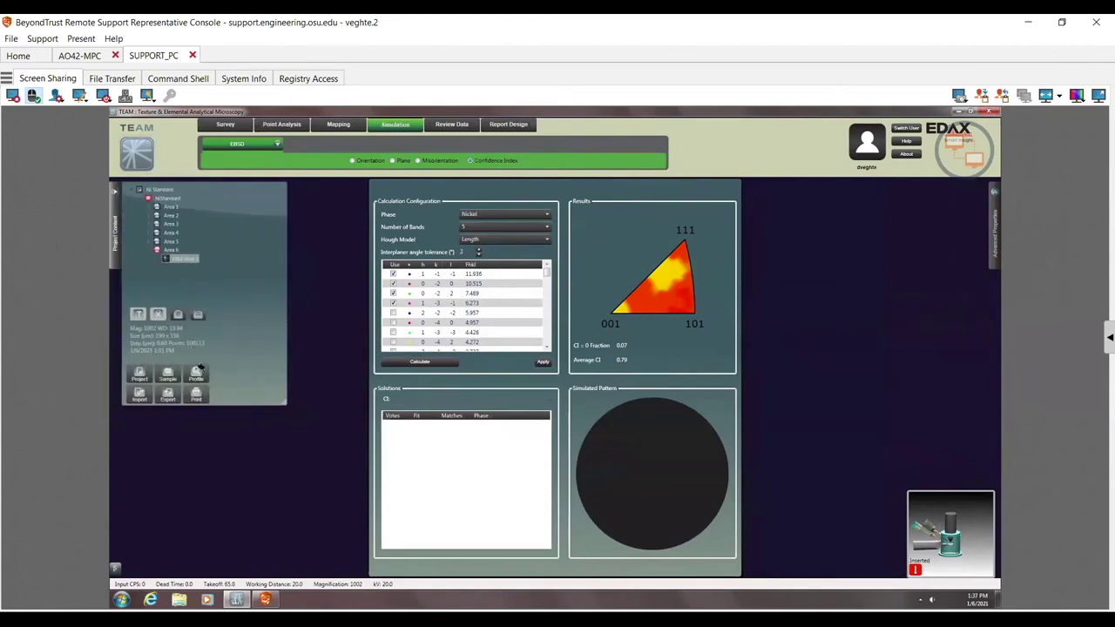
left_click(202, 381)
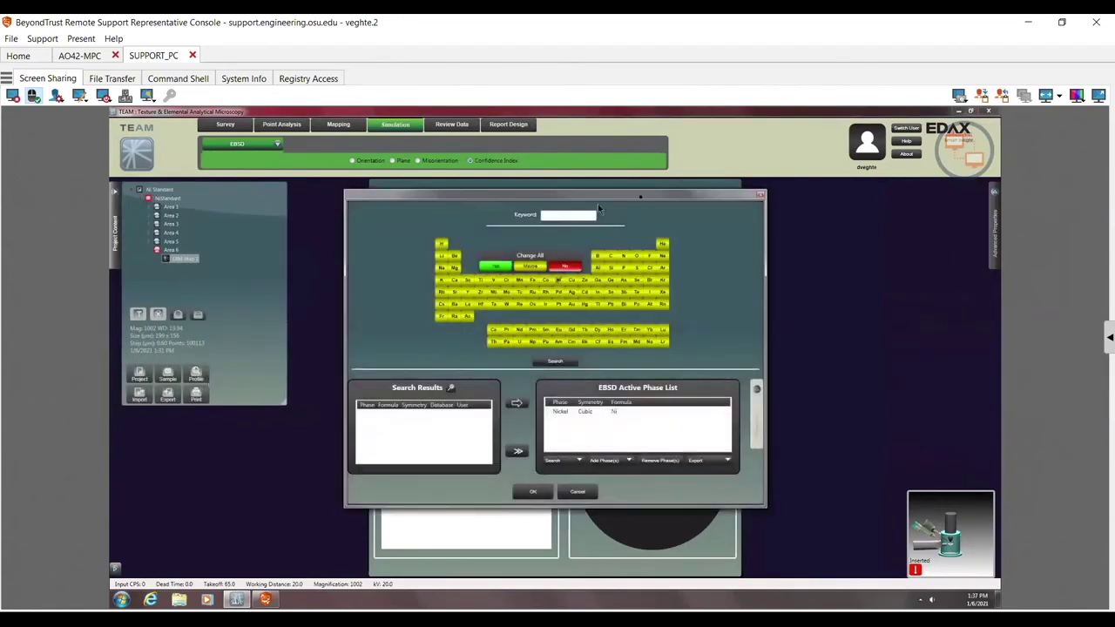
left_click(573, 216)
type("fer")
left_click(560, 363)
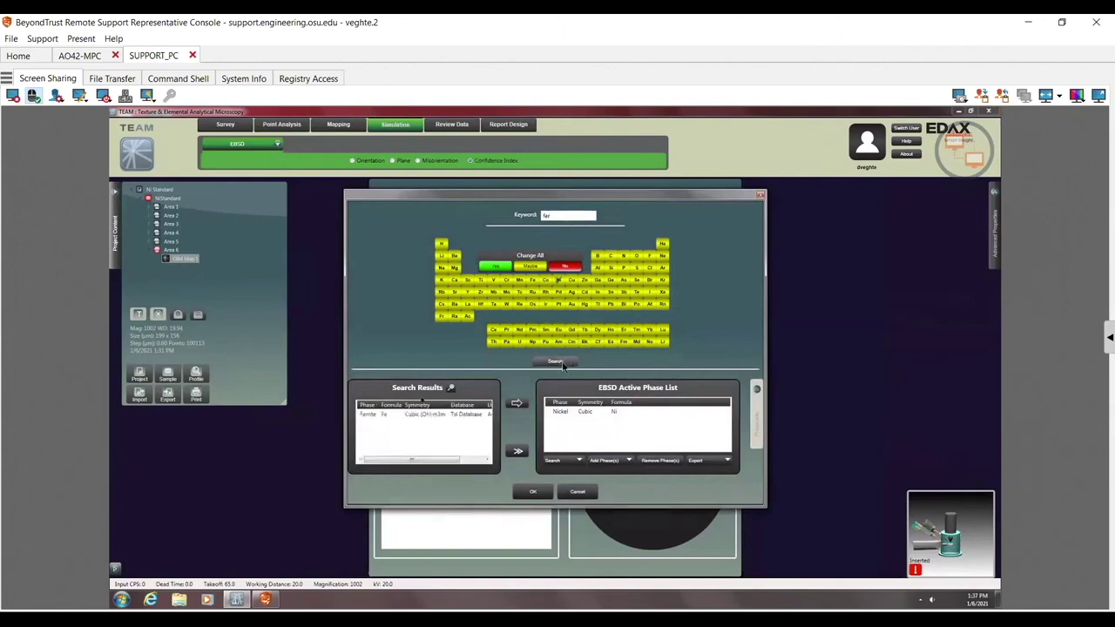
left_click(402, 416)
left_click(518, 404)
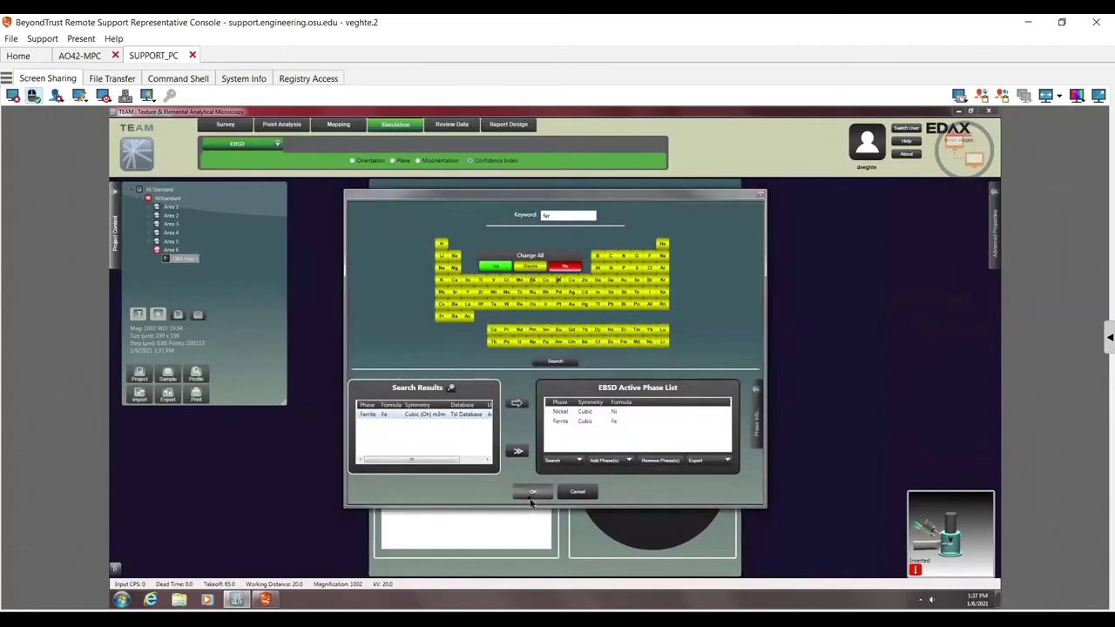
left_click(532, 493)
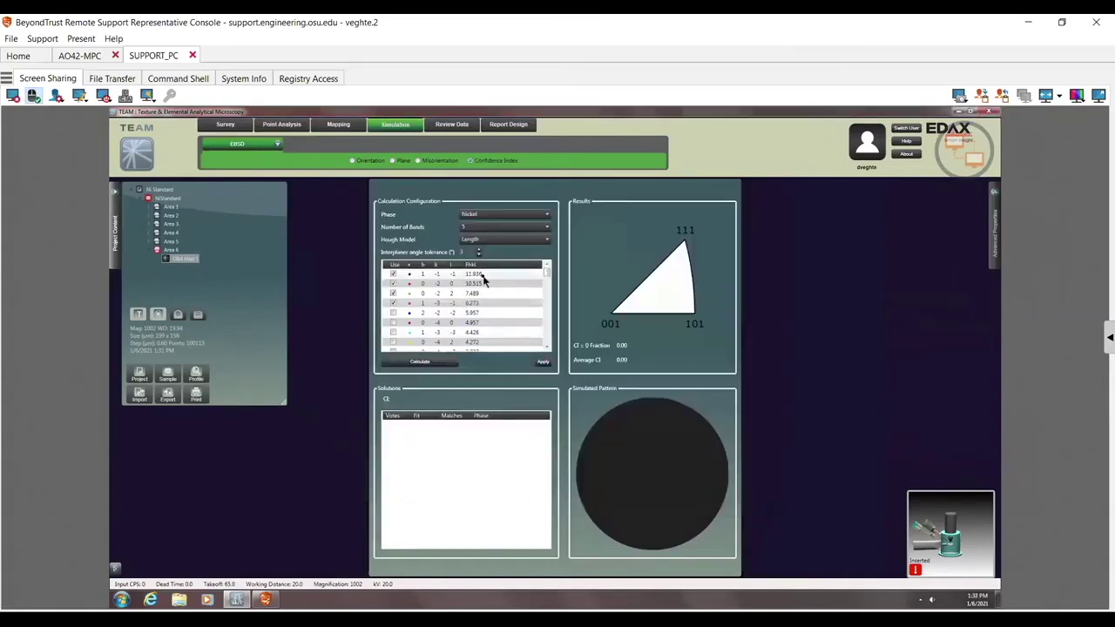
- Choose Phase Differentiation with Nickel as the base phase and calculate the confidence index for 5 bands
left_click(486, 217)
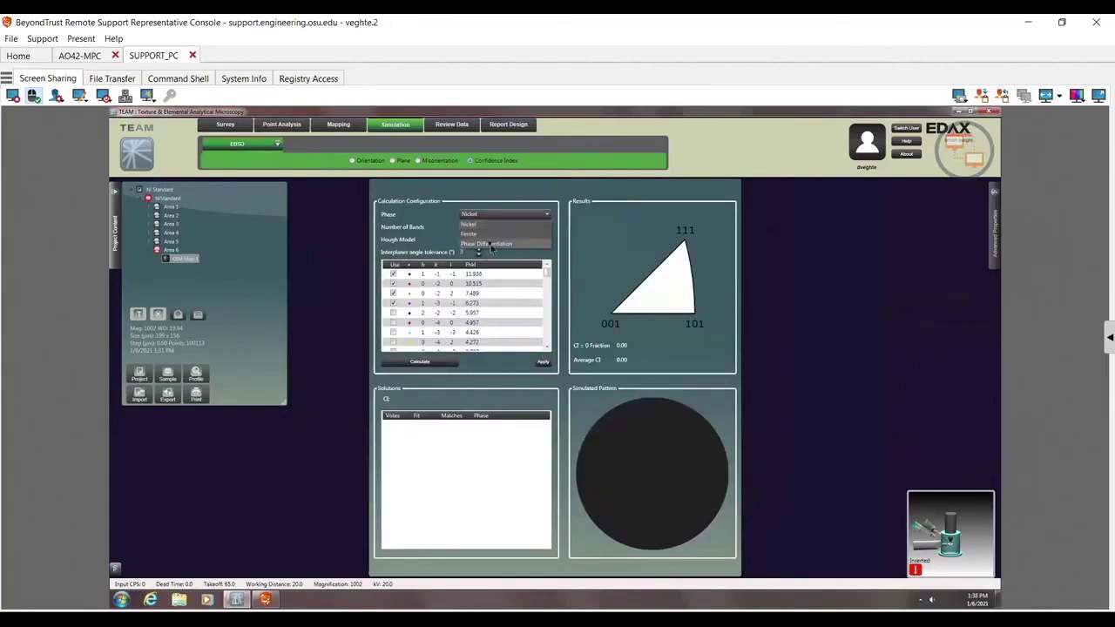
left_click(489, 245)
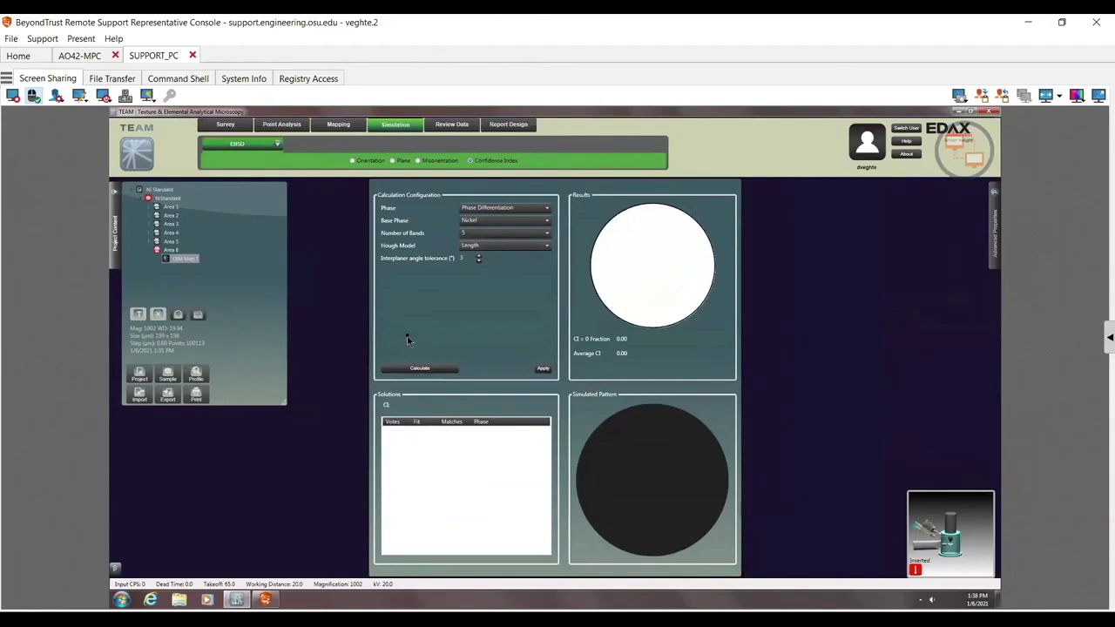
left_click(414, 372)
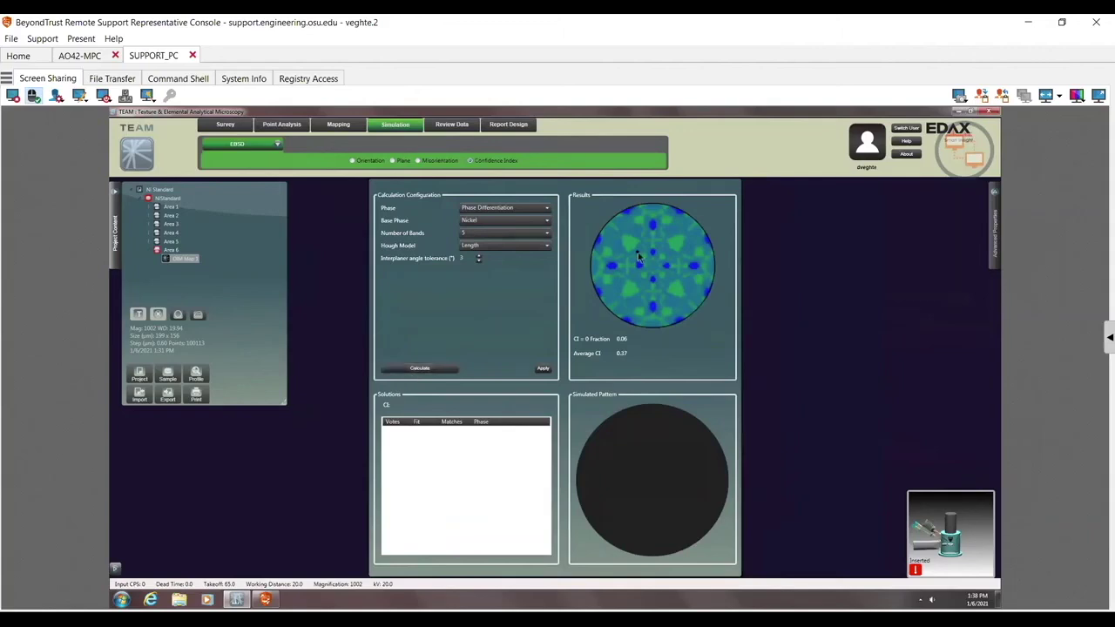
- Set the number of bands to 7 and recalculate the nickel–ferrite phase differentiation
left_click(495, 234)
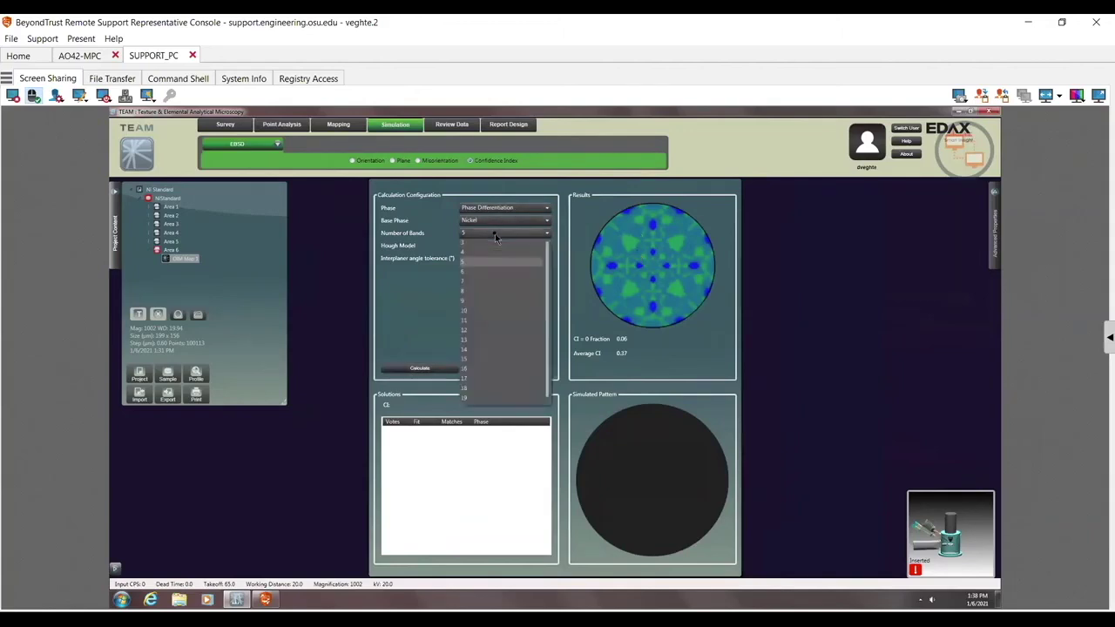
left_click(468, 286)
left_click(421, 370)
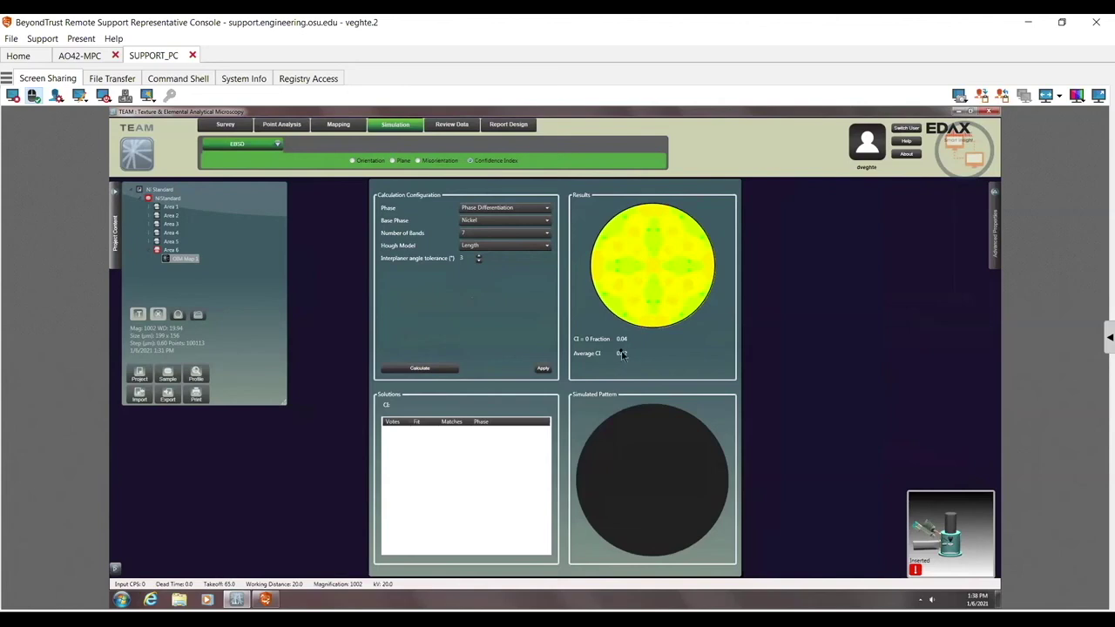
- Search the phase database for "mart", add Martensite to the EBSD active phase list and remove Nickel from it
left_click(195, 373)
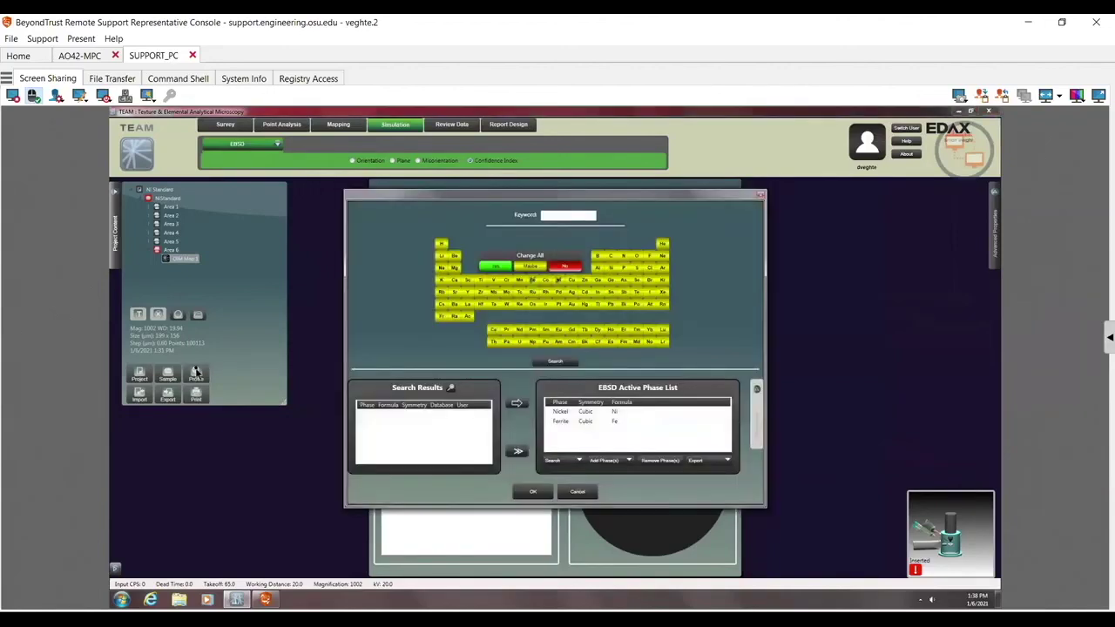
left_click(573, 218)
type("mi")
left_click(539, 363)
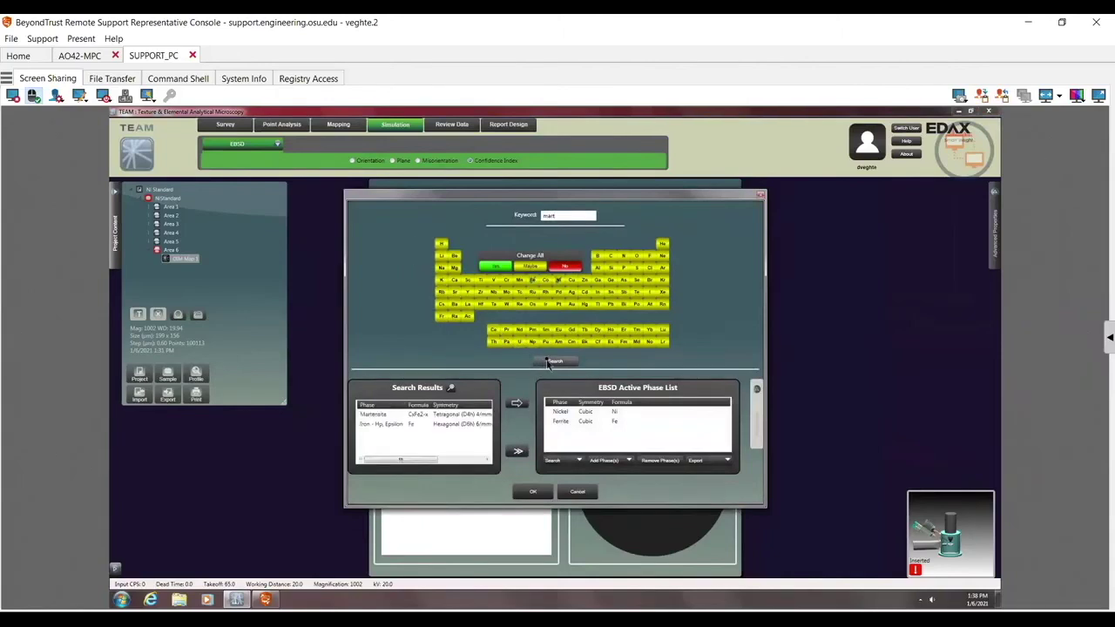
left_click(402, 415)
left_click(517, 402)
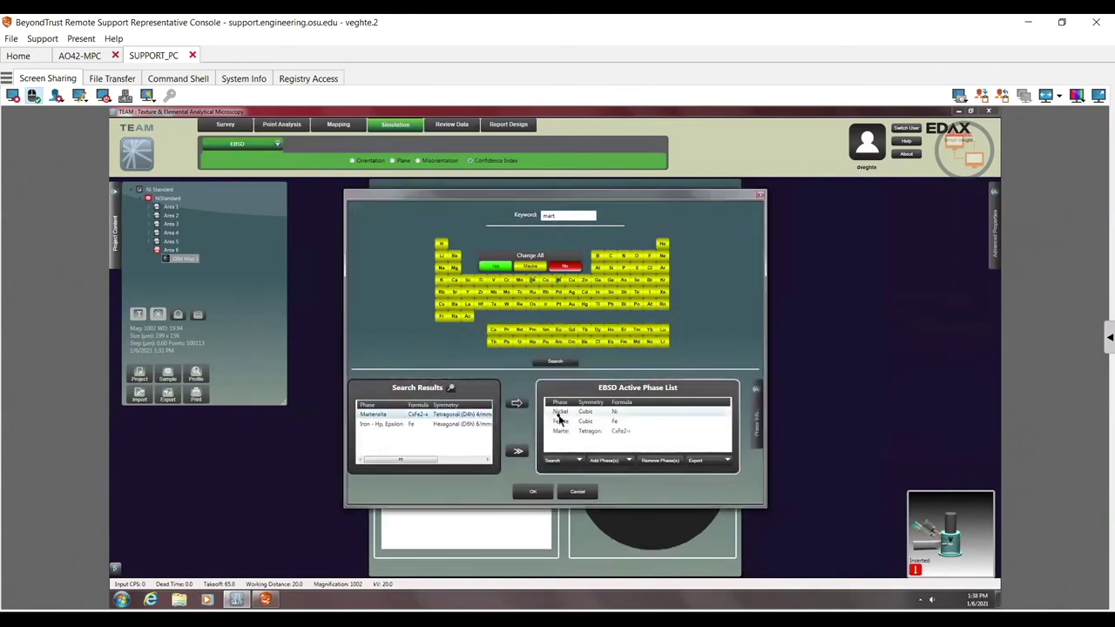
left_click(532, 492)
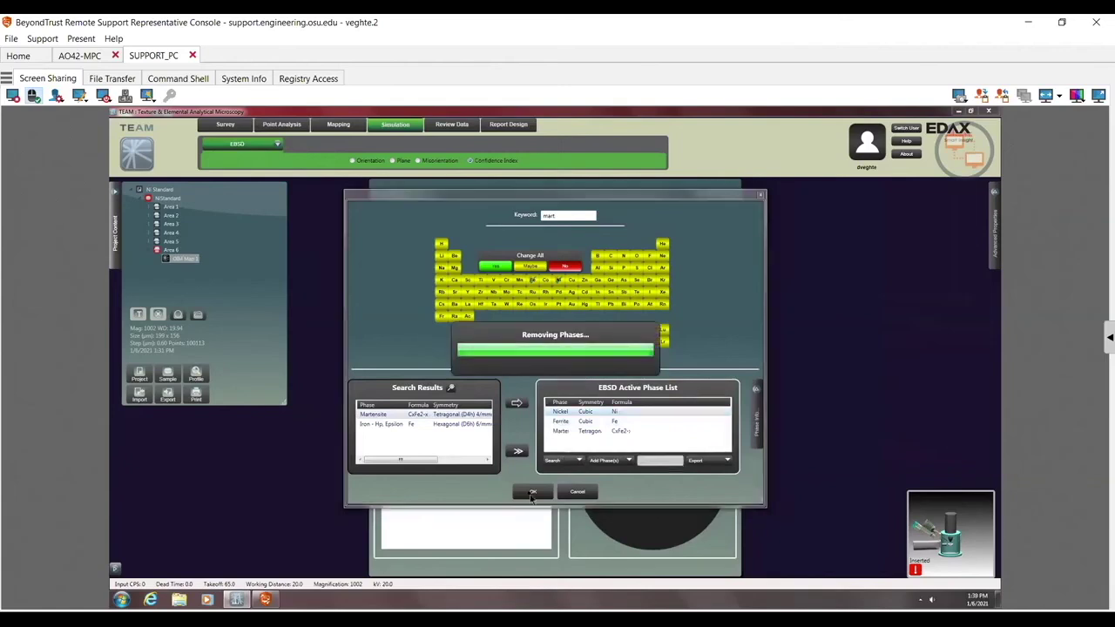
left_click(534, 493)
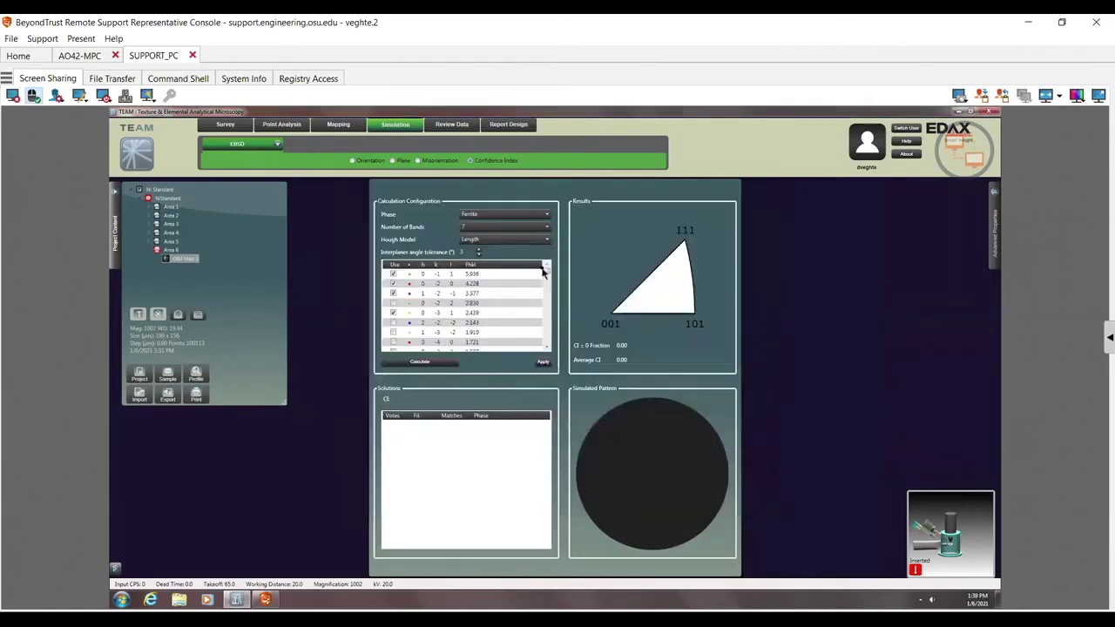
- Choose Phase Differentiation with Ferrite as the base phase and calculate the confidence index for 7 bands
left_click(475, 214)
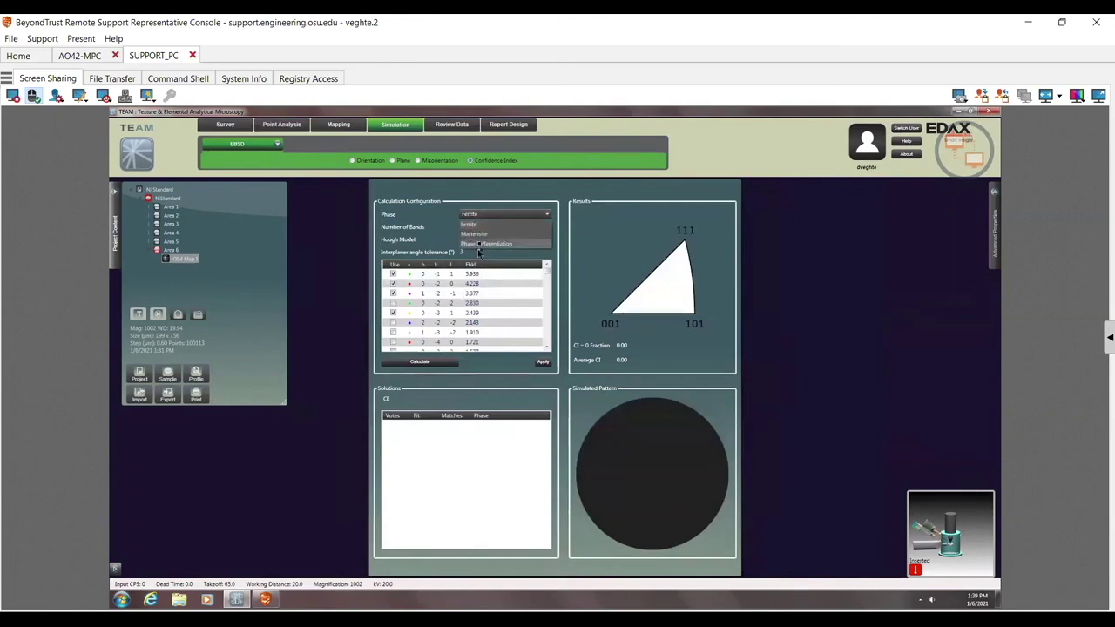
left_click(480, 244)
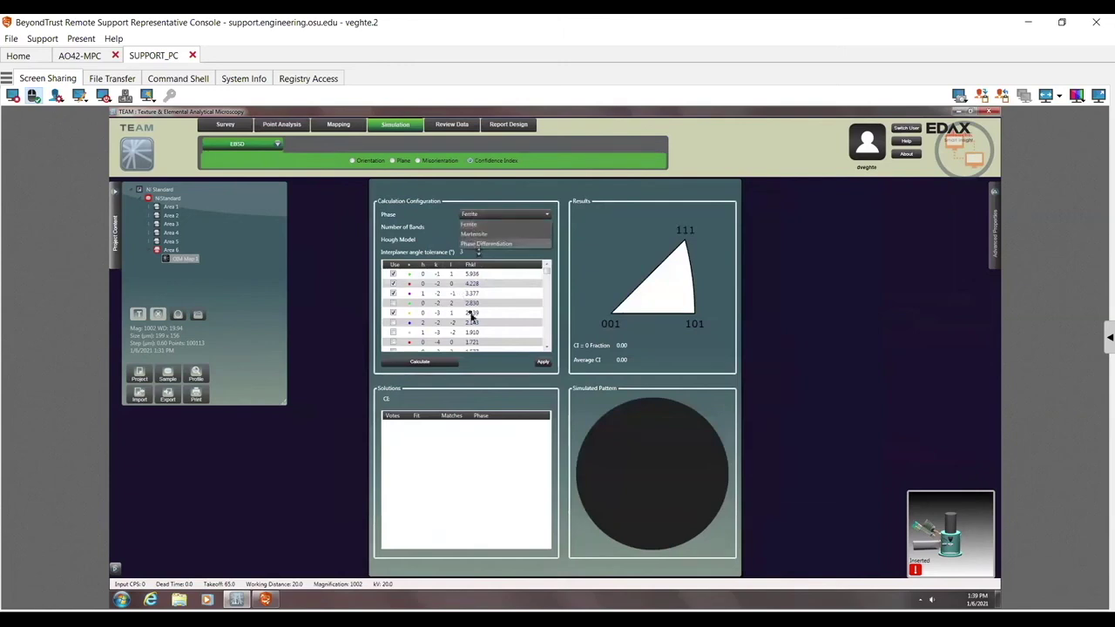
left_click(421, 371)
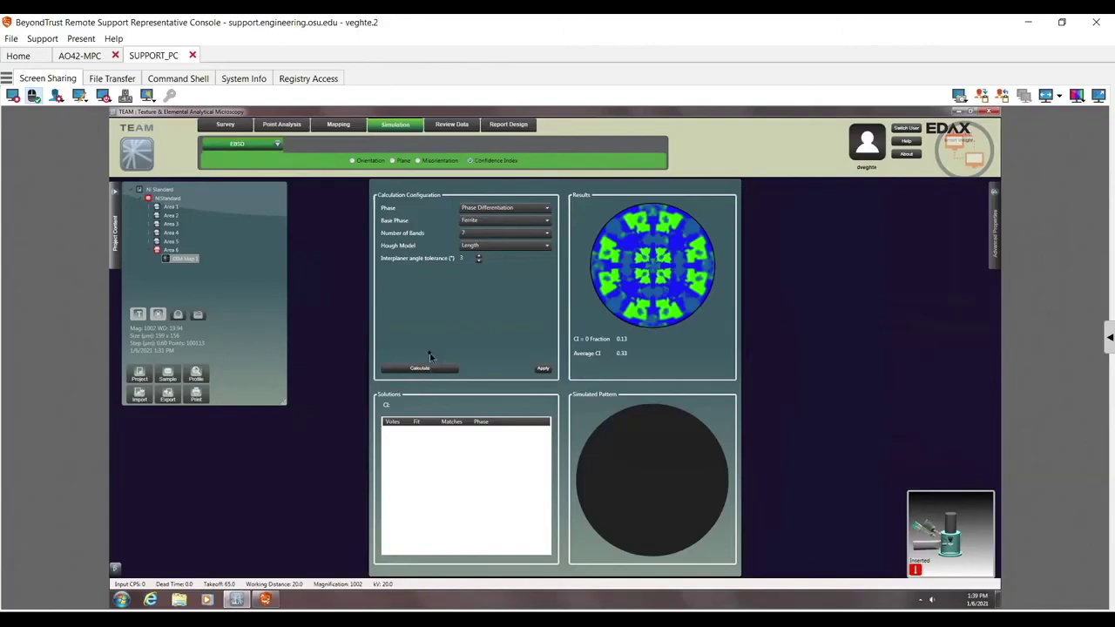
- Set the number of bands to 9 and recalculate the ferrite–martensite phase differentiation
left_click(474, 235)
left_click(471, 280)
left_click(471, 236)
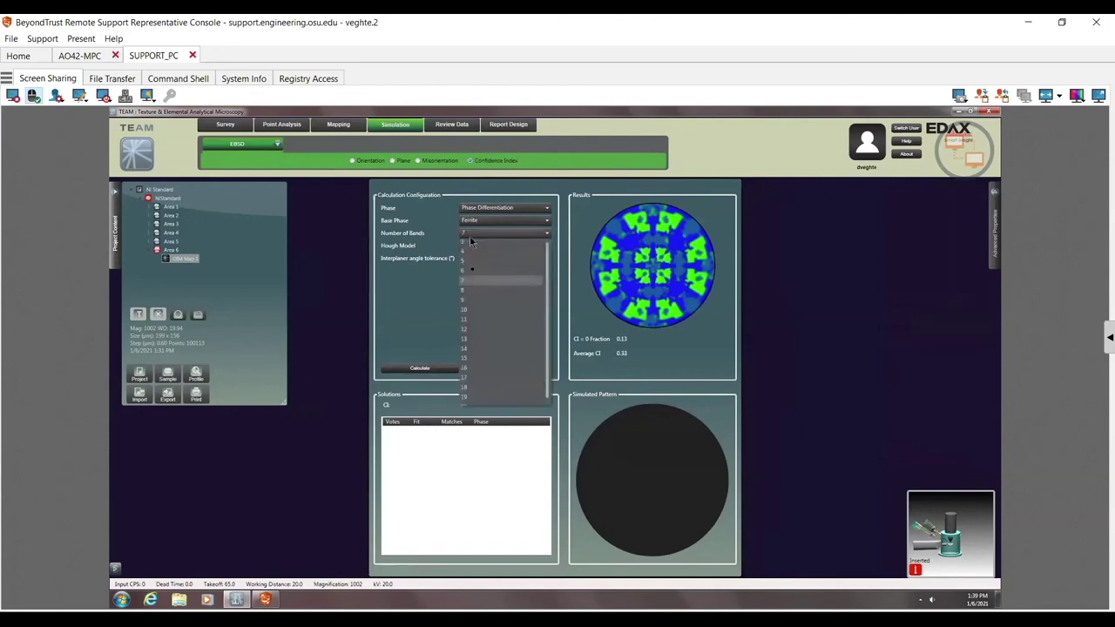
left_click(466, 301)
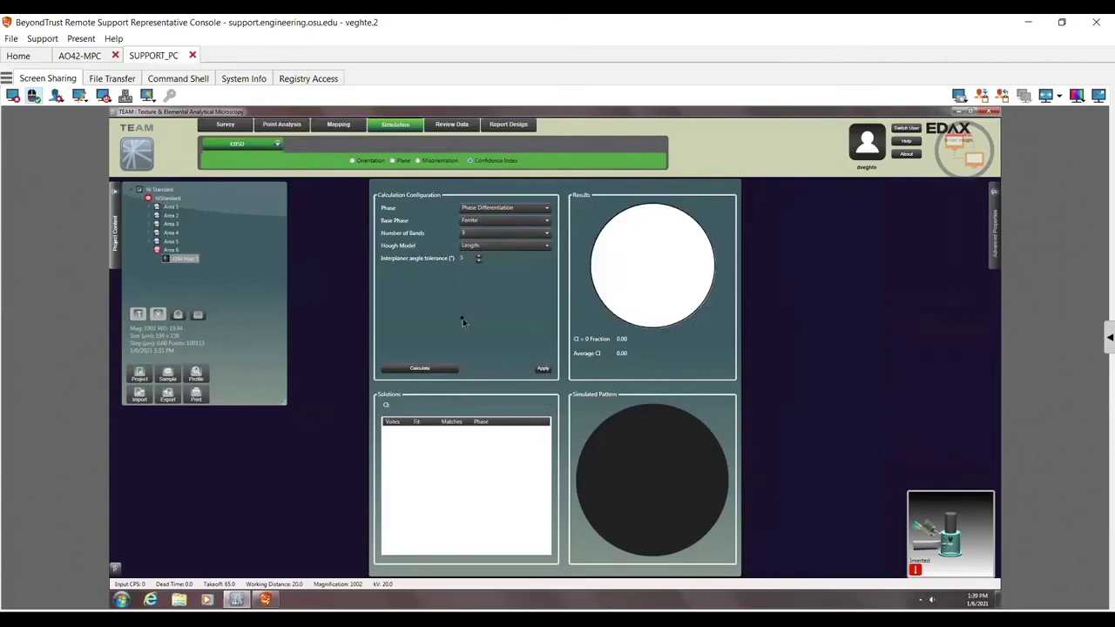
left_click(418, 366)
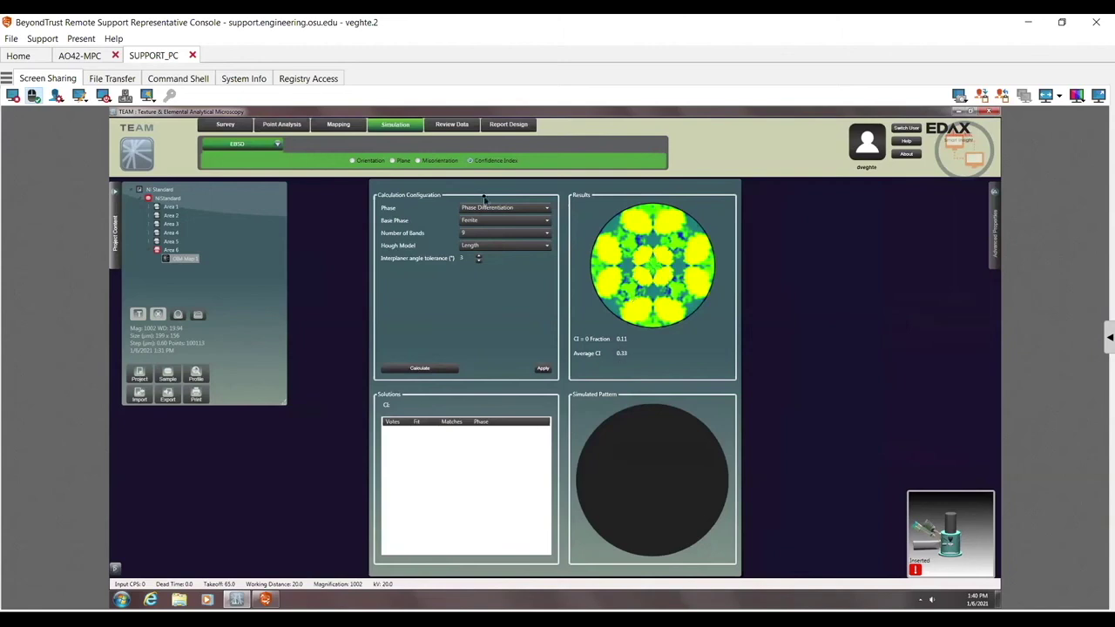
- Send the collected nickel EBSD map from data review to OIM Analysis and generate an Auto IPF map of all data
left_click(152, 159)
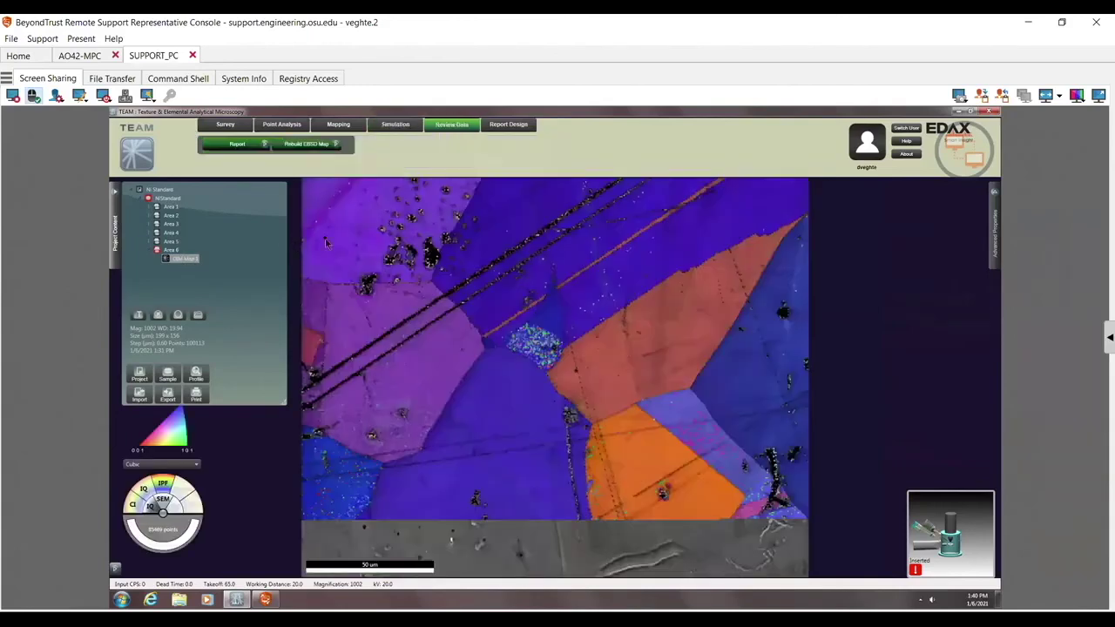
left_click(267, 149)
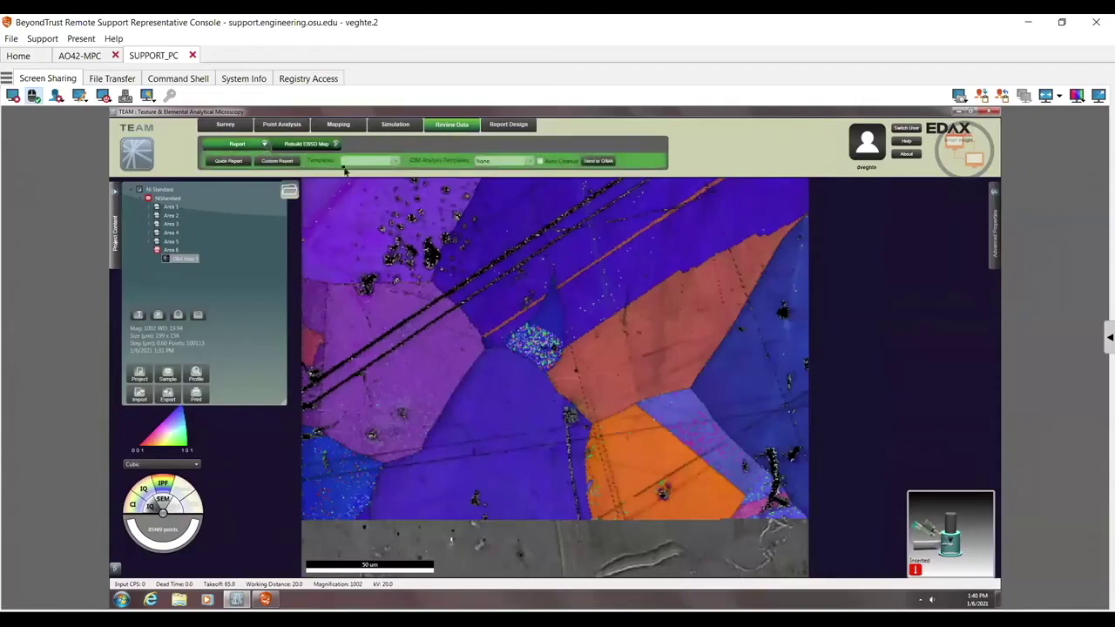
left_click(599, 162)
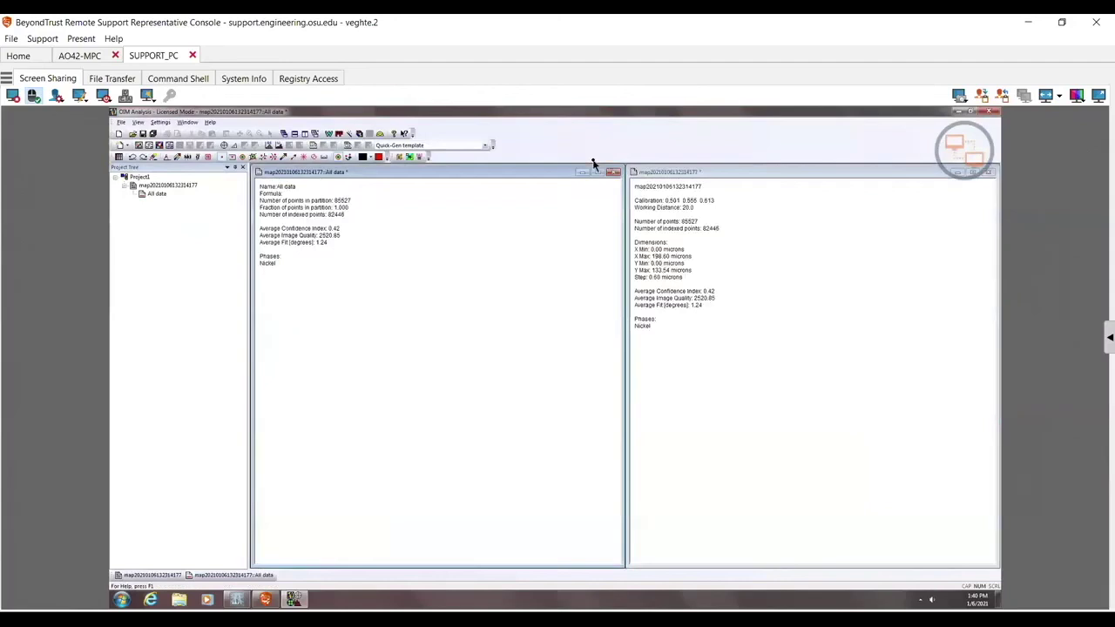
left_click(156, 194)
left_click(139, 146)
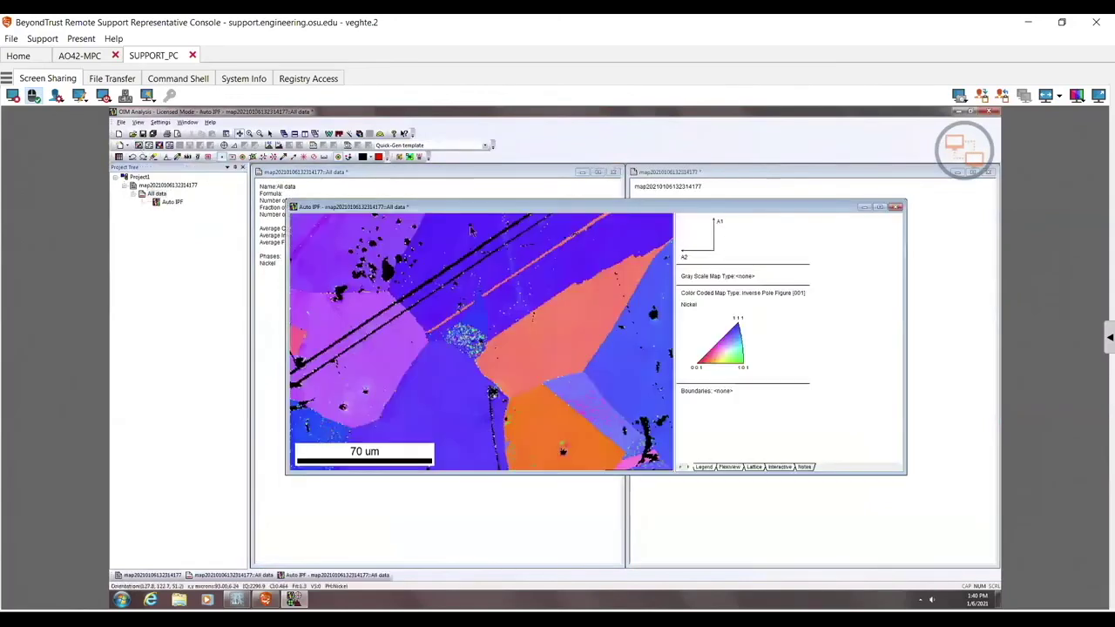
- Add a Reconstructed EBSD Flyby view to the Auto IPF map and sample a point in the light blue-violet grain
left_click(729, 467)
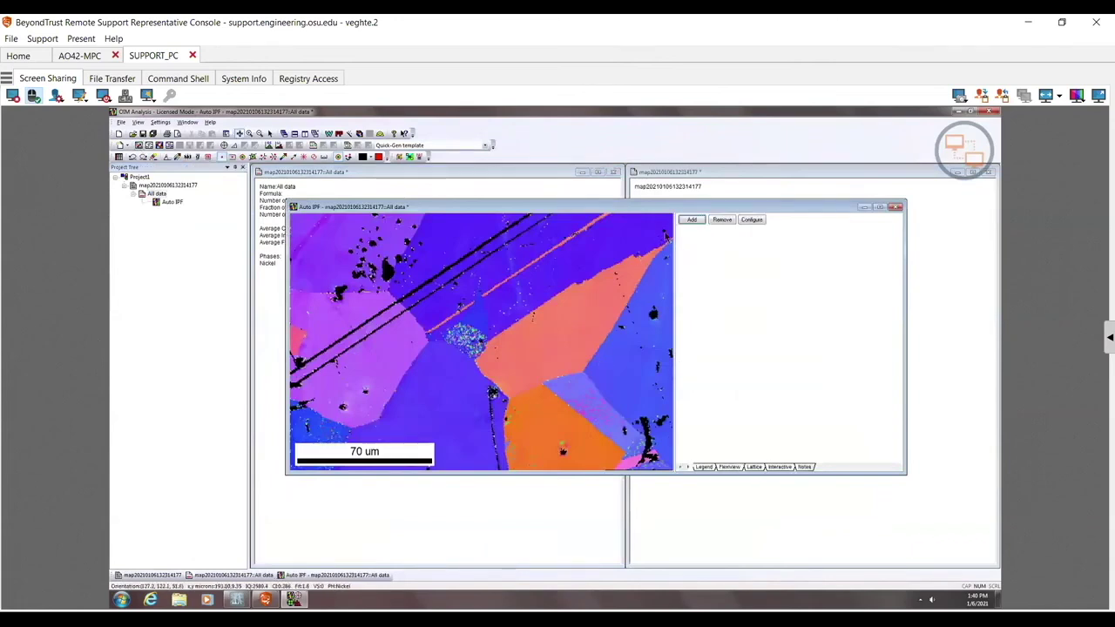
left_click(689, 220)
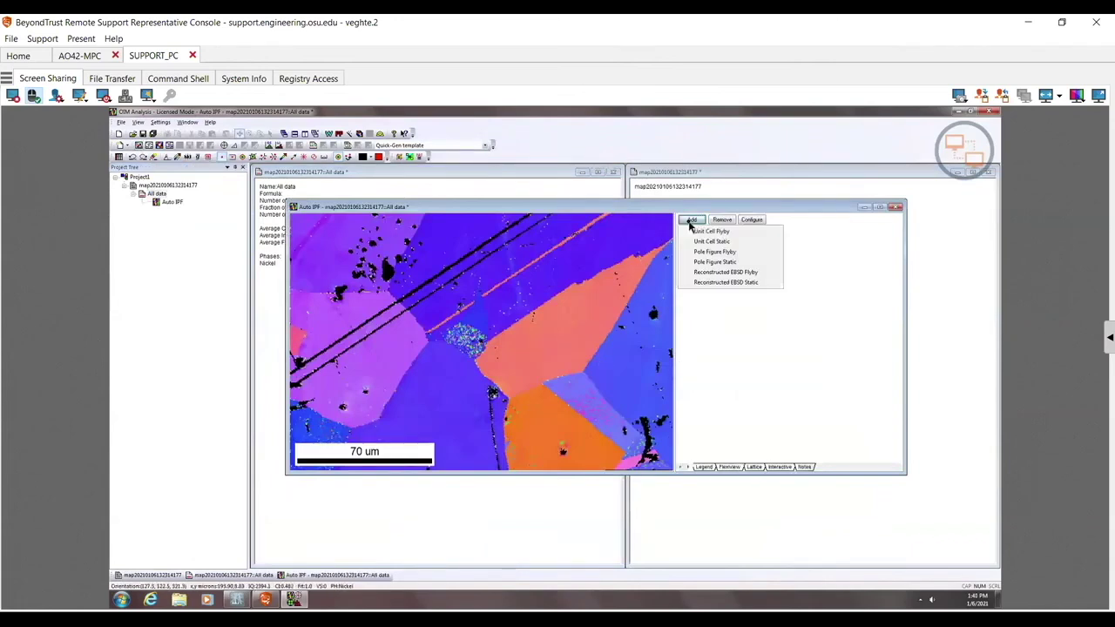
left_click(710, 274)
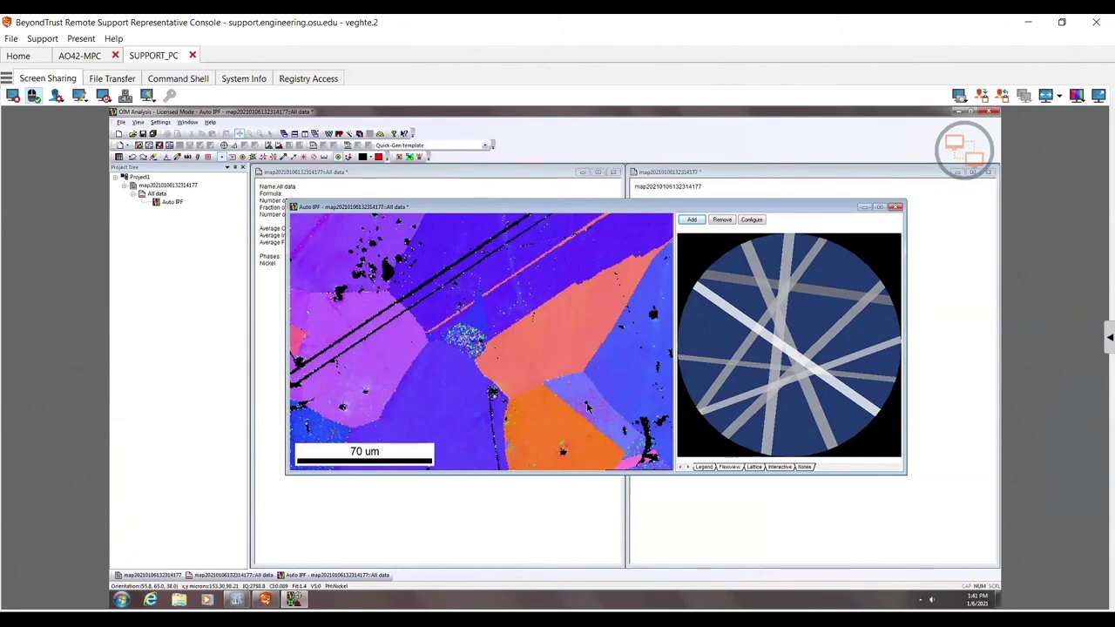
left_click(588, 407)
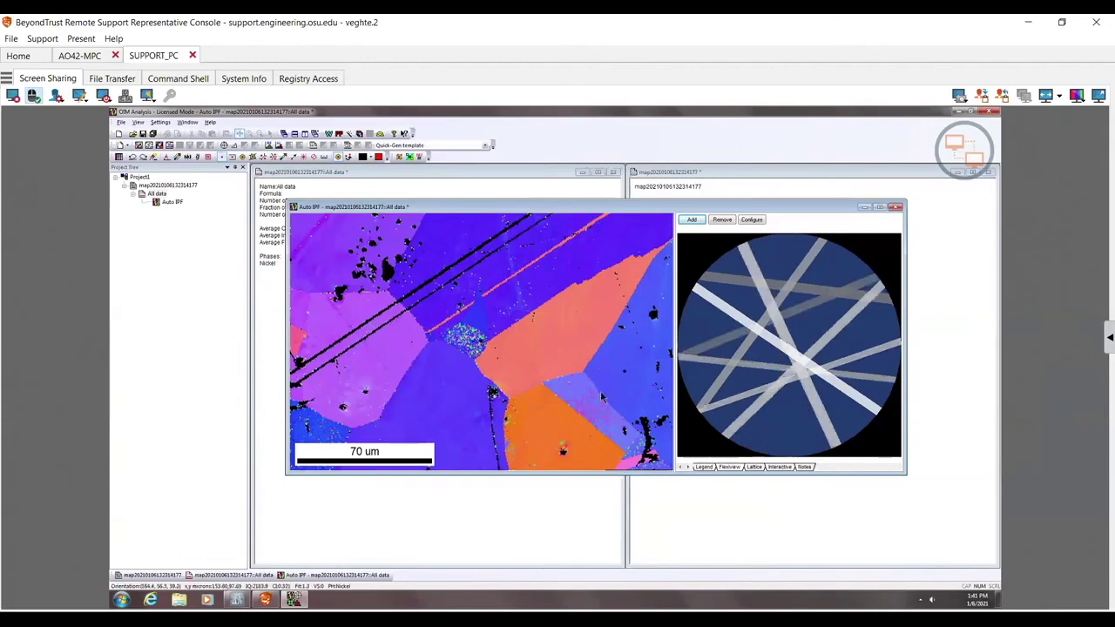